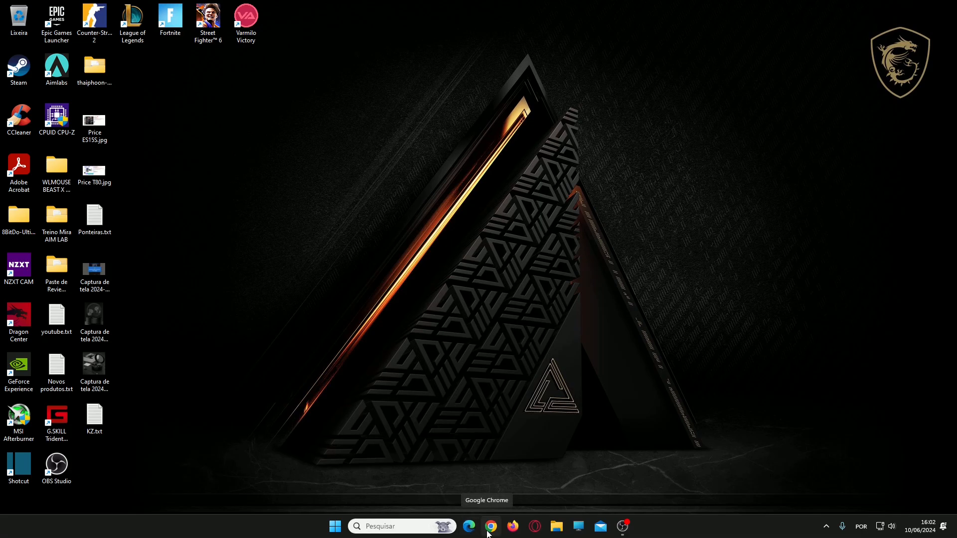
Open Google Chrome and load the page wooting.io/wootility
left_click(490, 527)
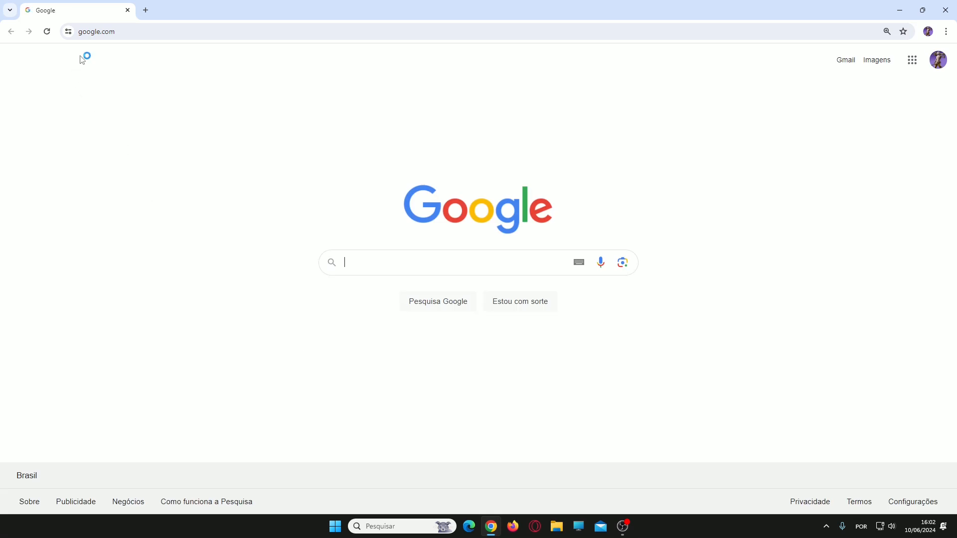
left_click(121, 36)
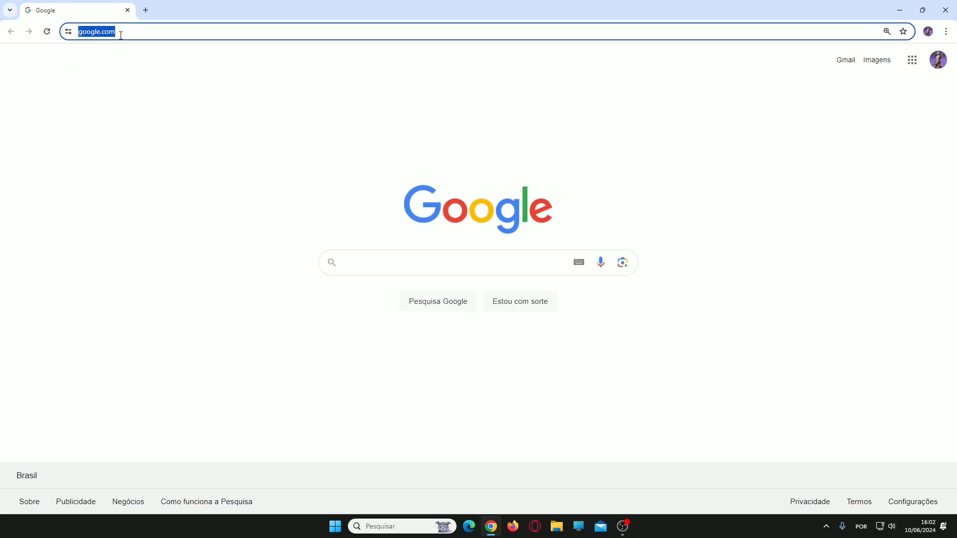
type("wooting.io/wootility")
key("Return")
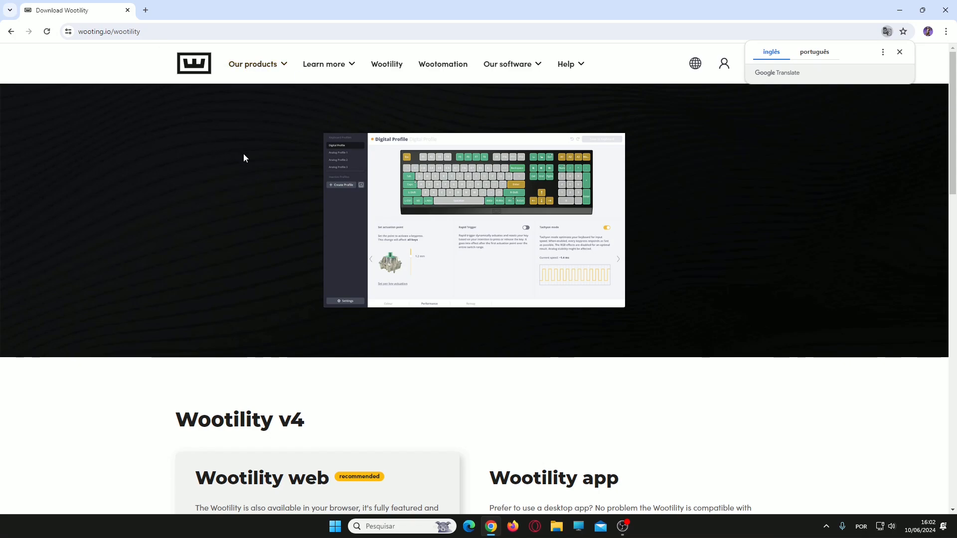
scroll(183, 179, "down", 1)
scroll(183, 179, "up", 1)
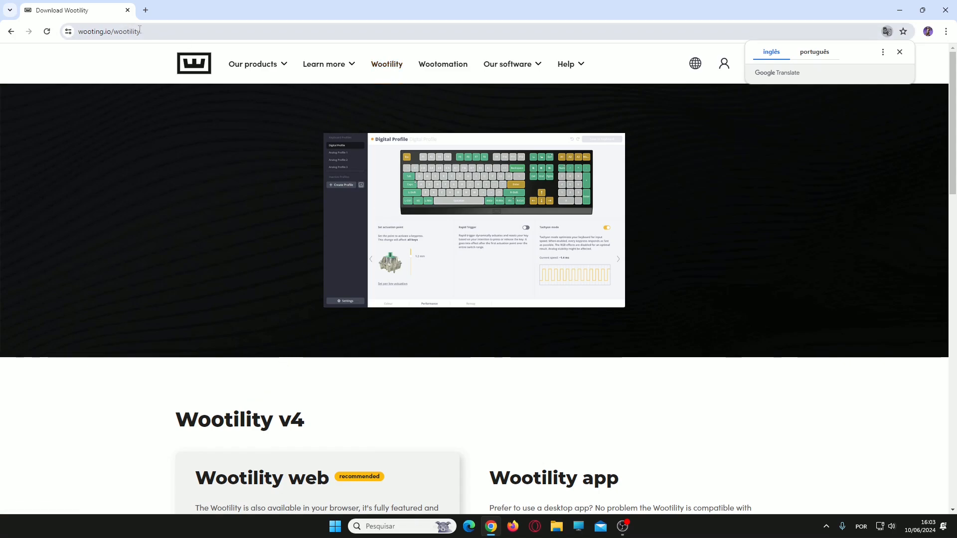
Launch the recommended web version of Wootility from the Wootility v4 section
scroll(240, 240, "down", 3)
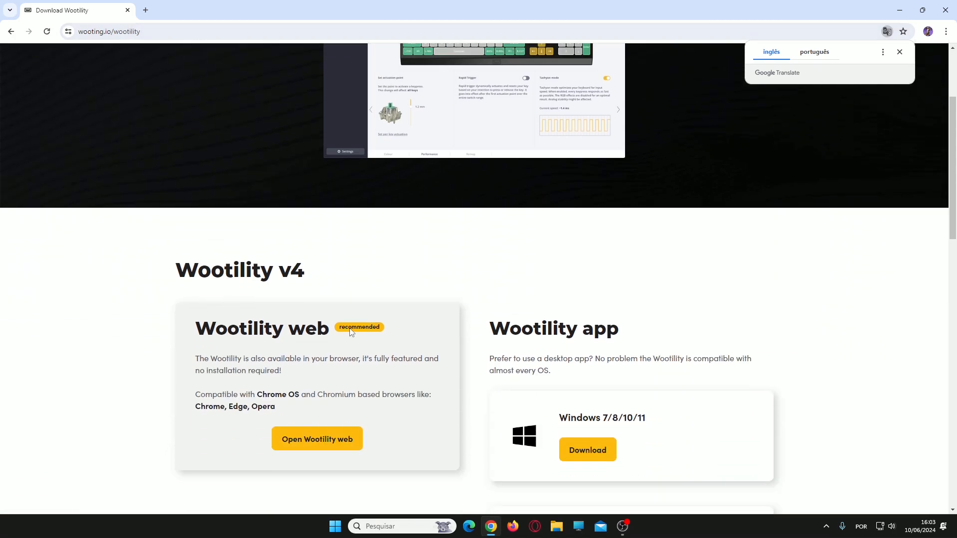
left_click(305, 443)
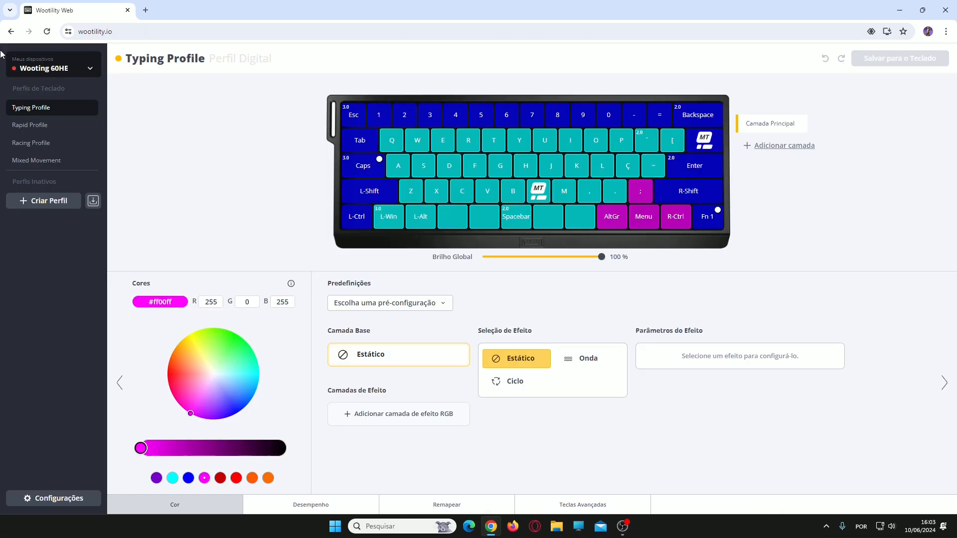
left_click(17, 31)
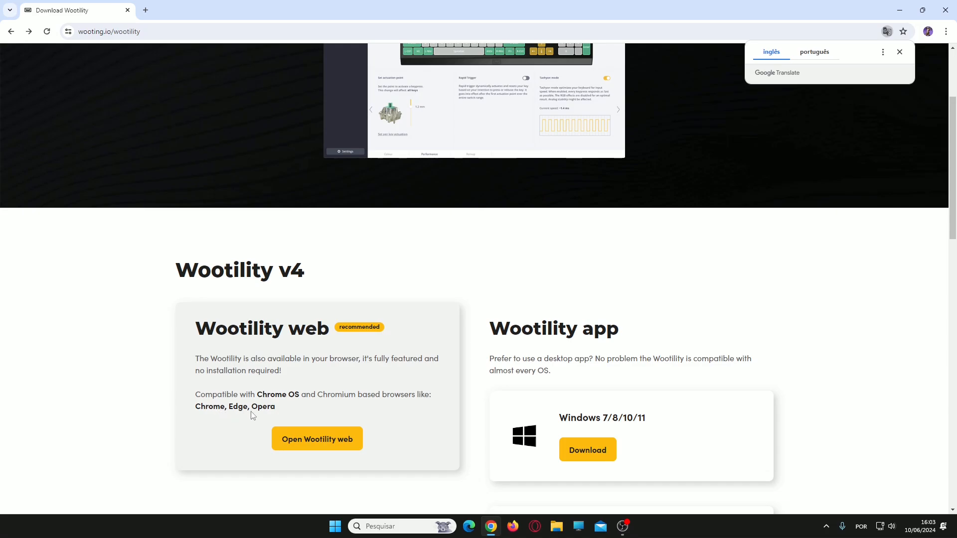
left_click(301, 441)
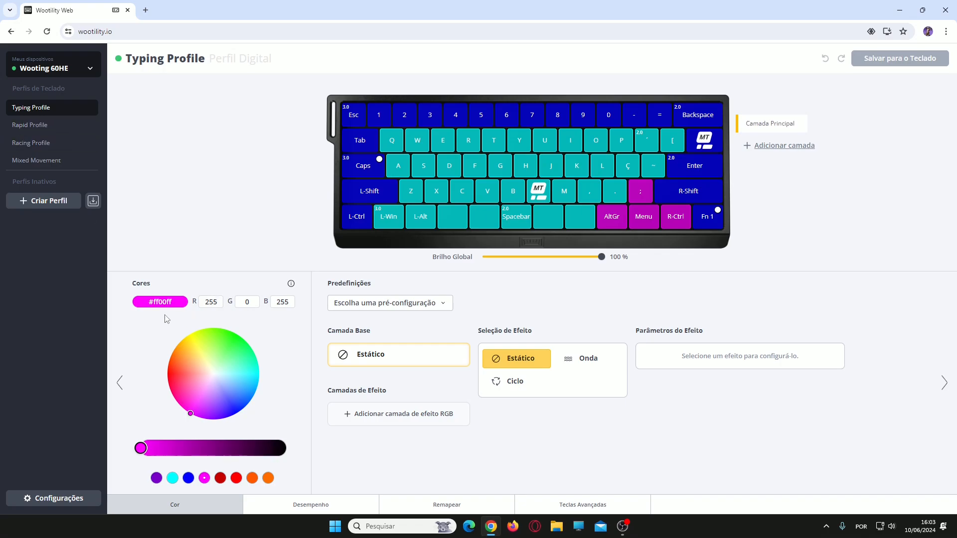
Review Wootility's interface theme and language options, and its keyboard settings down to the full reset option
left_click(64, 501)
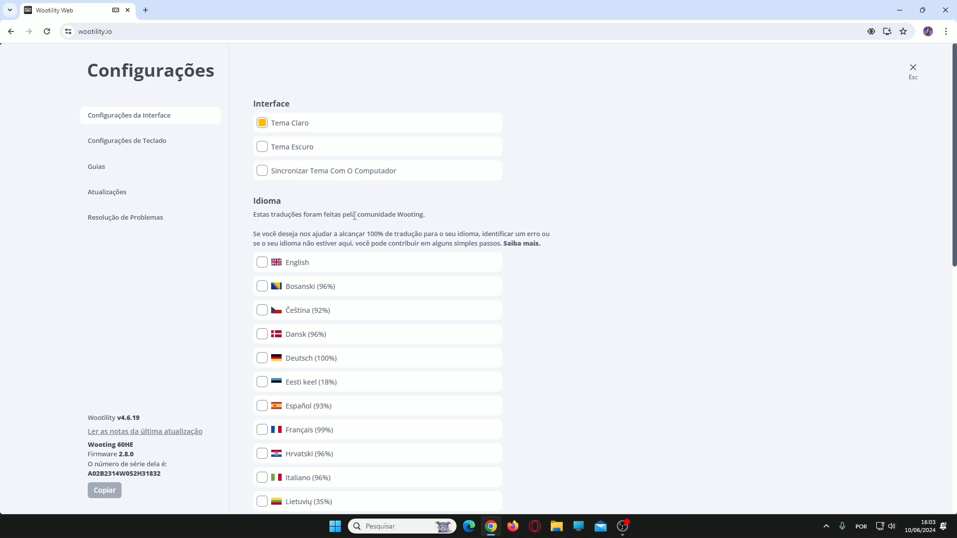
scroll(354, 289, "down", 6)
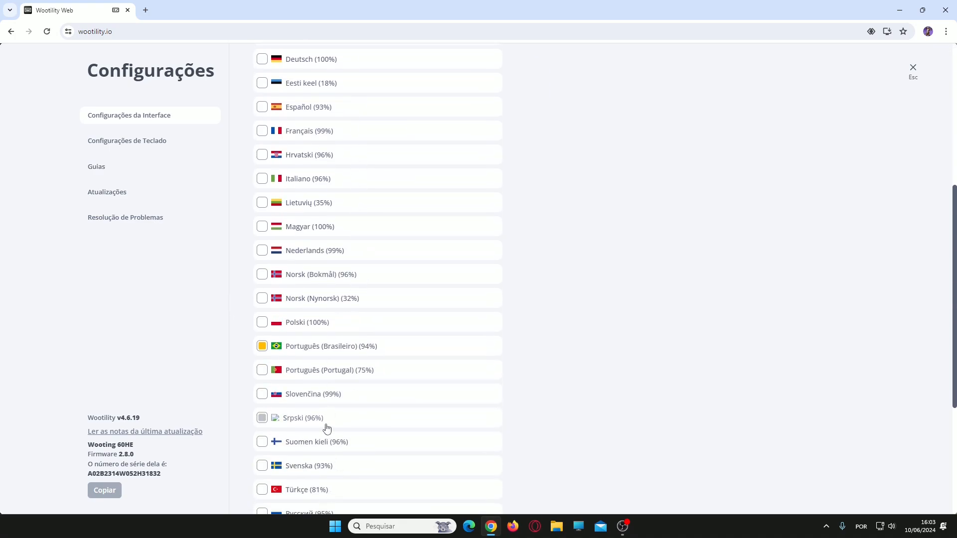
scroll(372, 339, "up", 5)
left_click(165, 144)
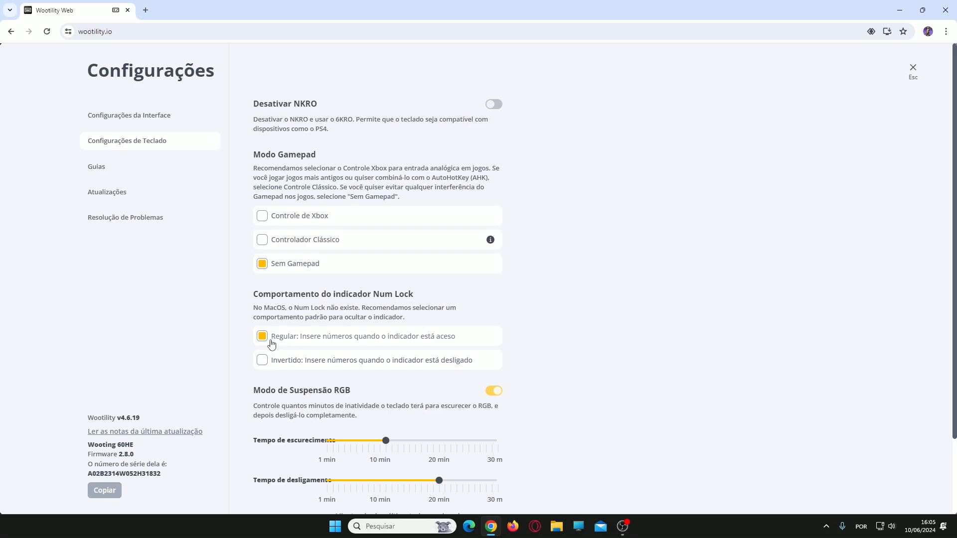
scroll(296, 319, "down", 2)
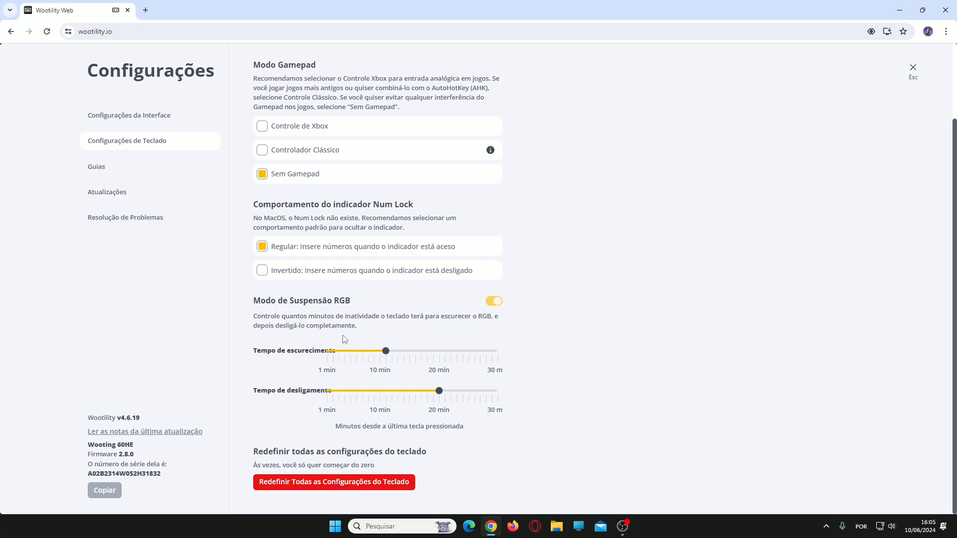
View the list of Wootility guides and check Wootility Web for updates
left_click(100, 169)
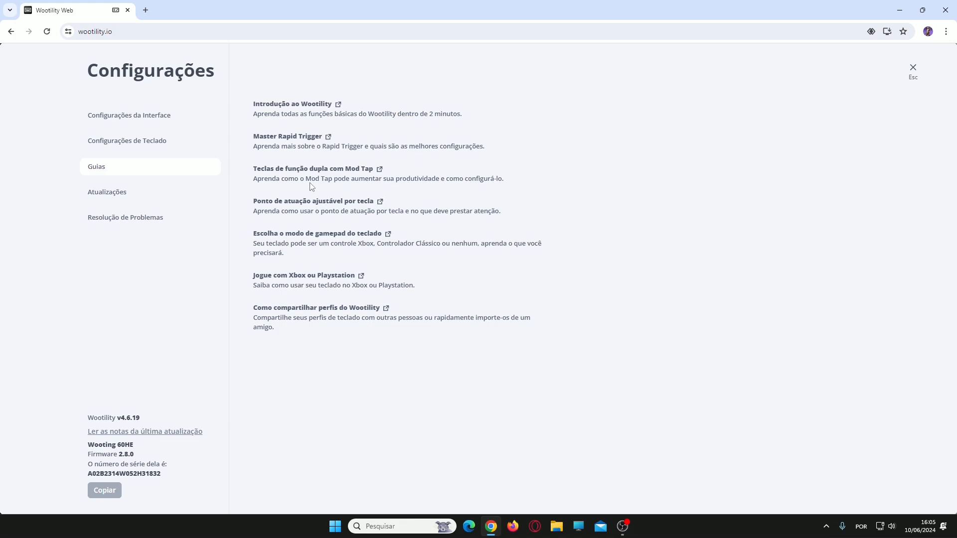
left_click(136, 193)
left_click(297, 174)
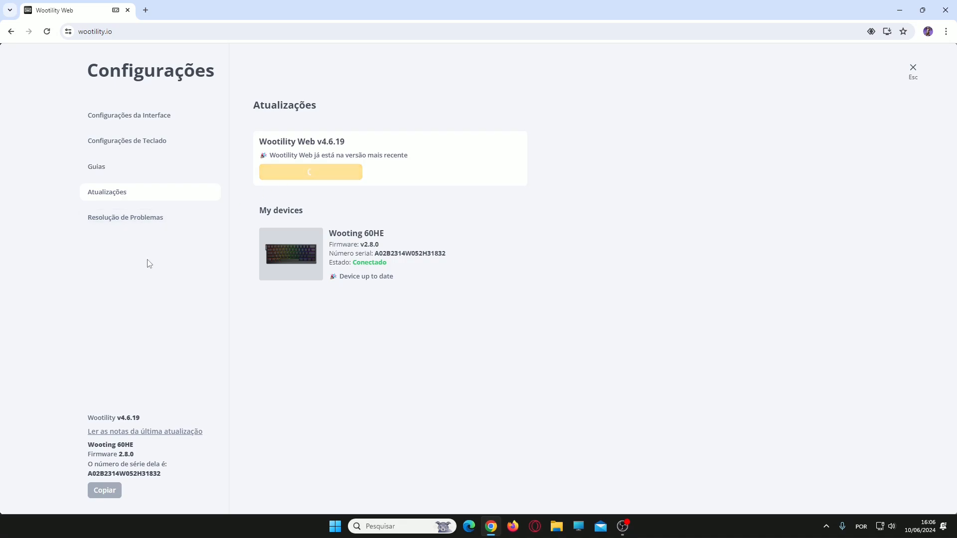
View the device restore options under Resolução de Problemas, and close the settings from the interface settings page
left_click(125, 227)
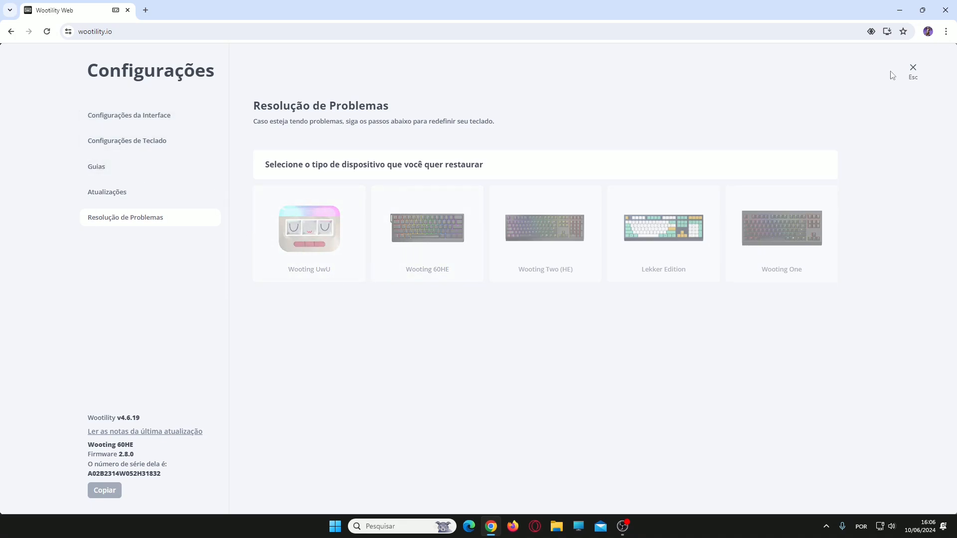
left_click(130, 115)
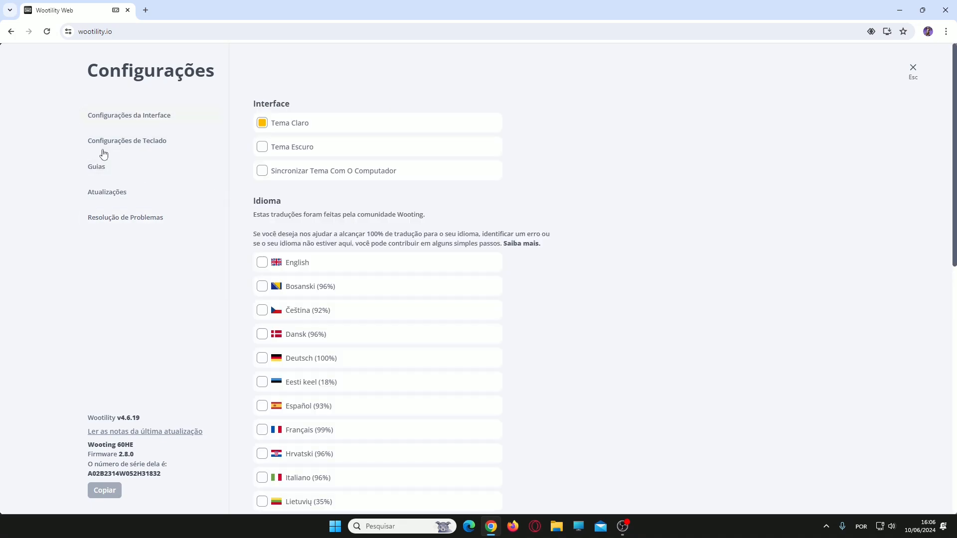
left_click(912, 69)
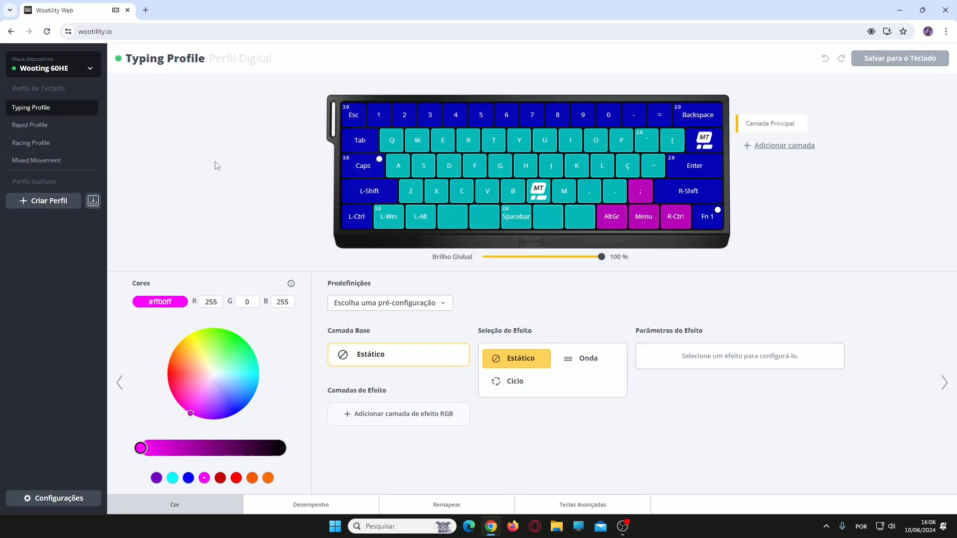
Inspect the Rapid Profile, Racing Profile and Mixed Movement keyboard layouts, and return to the Typing Profile
left_click(44, 126)
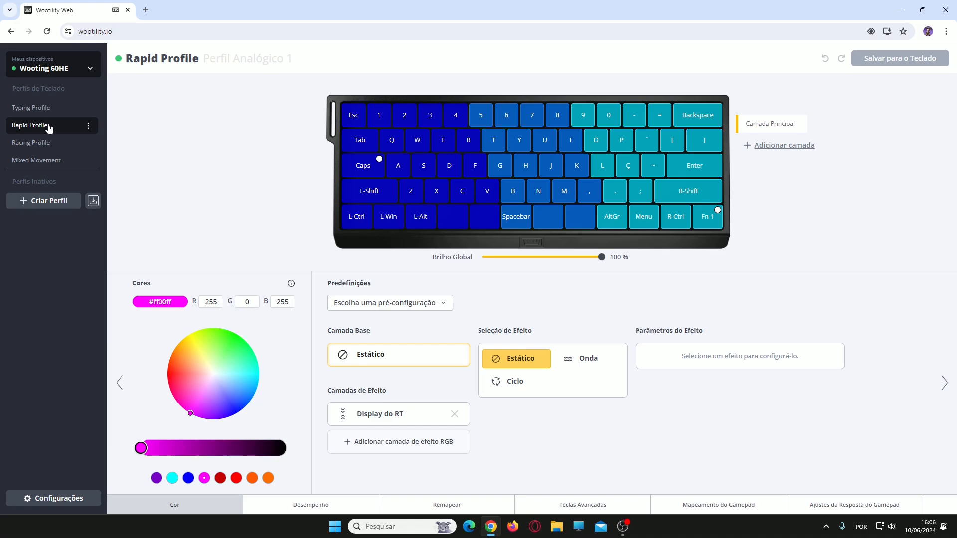
left_click(37, 145)
left_click(43, 127)
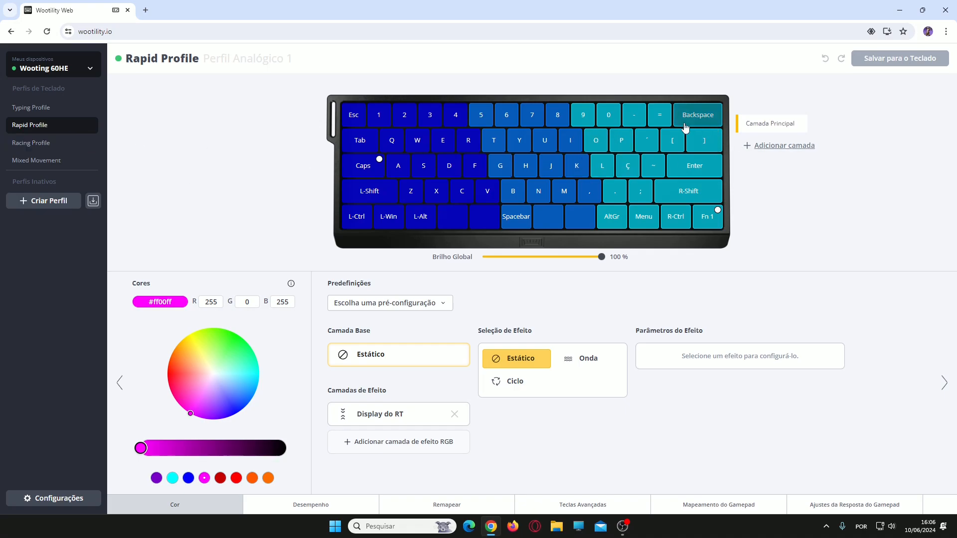
left_click(36, 144)
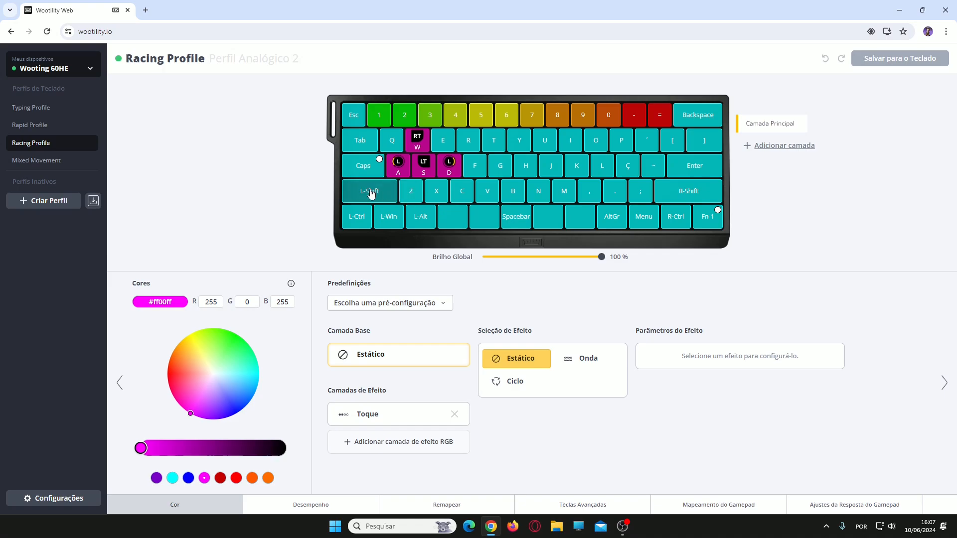
left_click(59, 168)
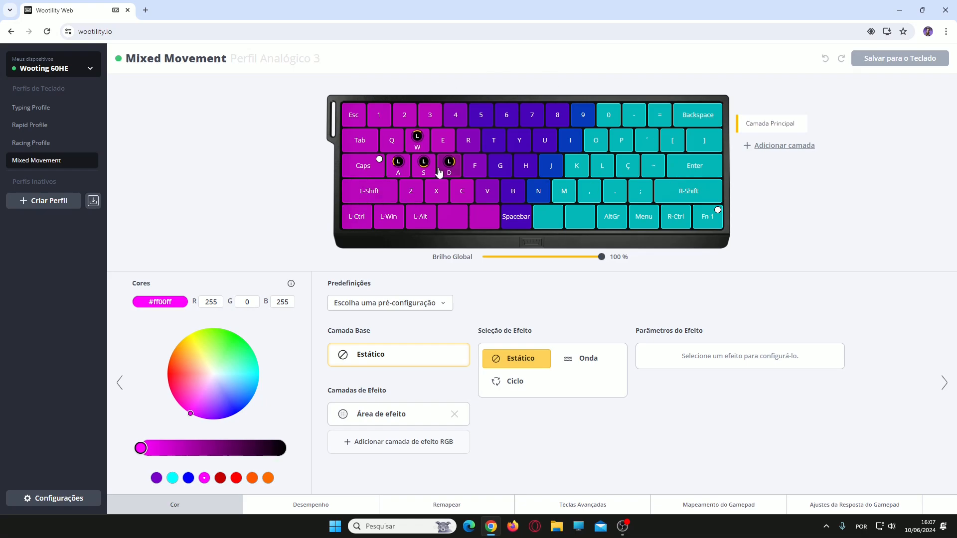
left_click(38, 107)
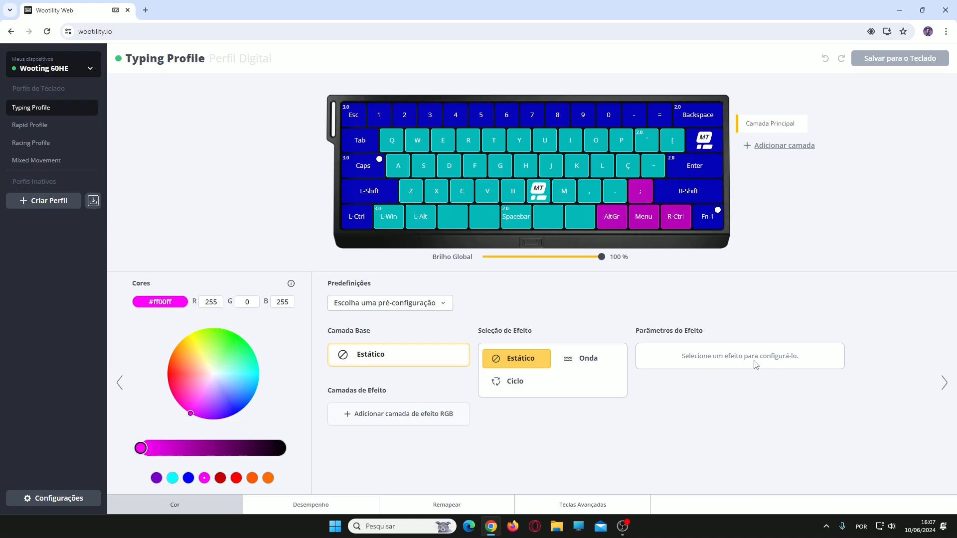
Compare the Typing Profile's colour and performance pages, ending on the performance settings
left_click(946, 388)
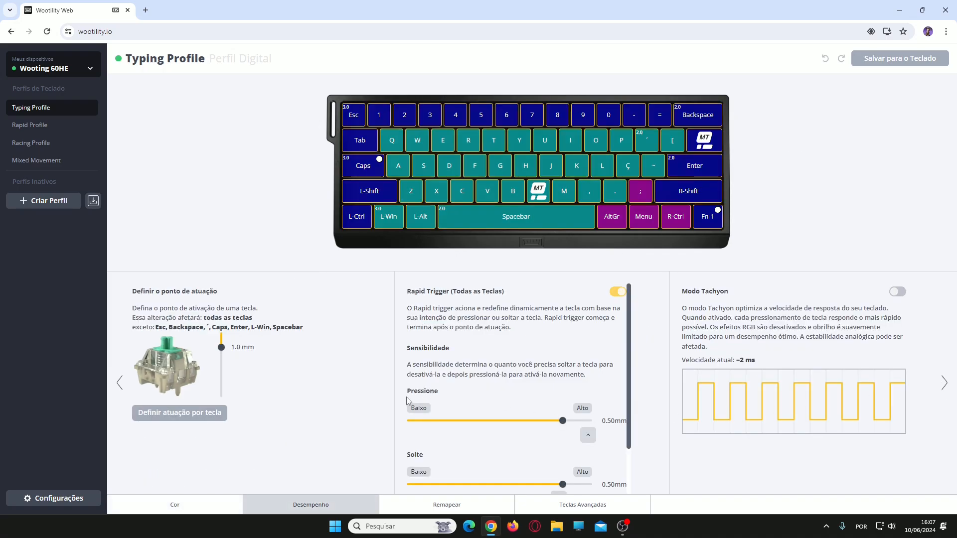
left_click(119, 392)
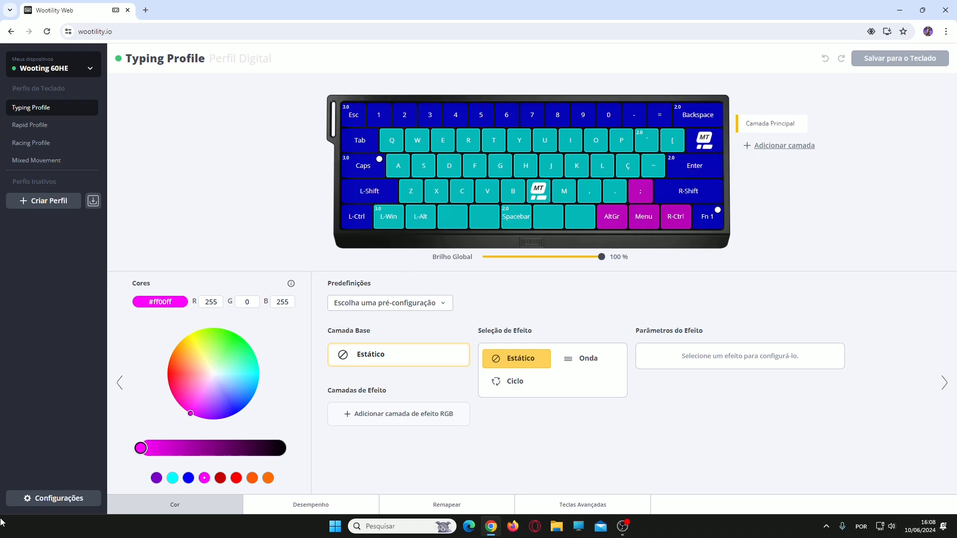
left_click(282, 513)
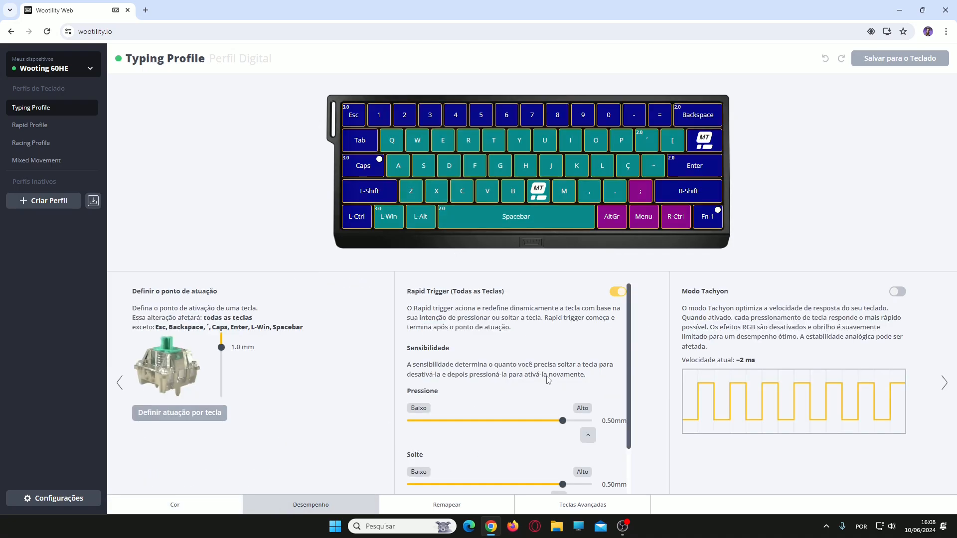
Examine the Typing Profile's Rapid Trigger description, press and release sensitivity, and per-key options
scroll(548, 369, "down", 2)
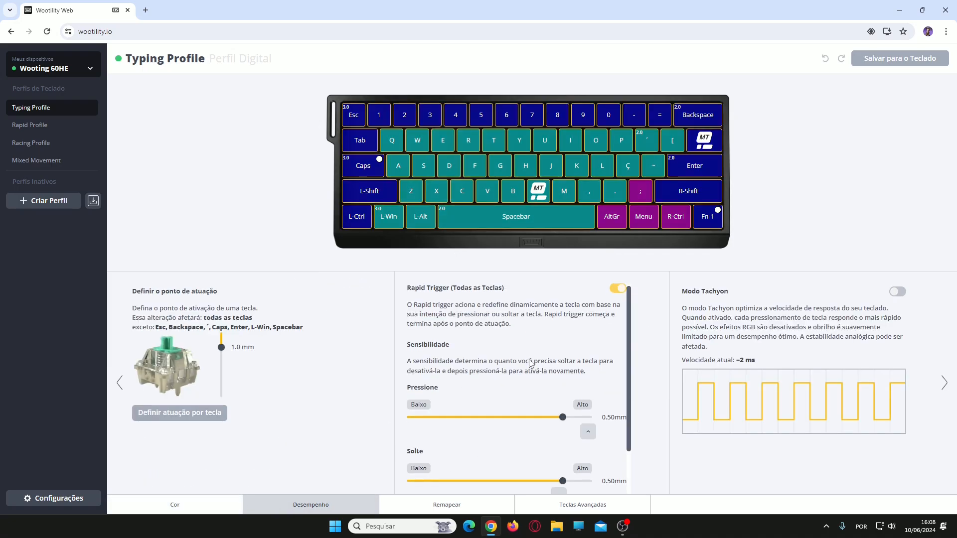
scroll(549, 369, "up", 2)
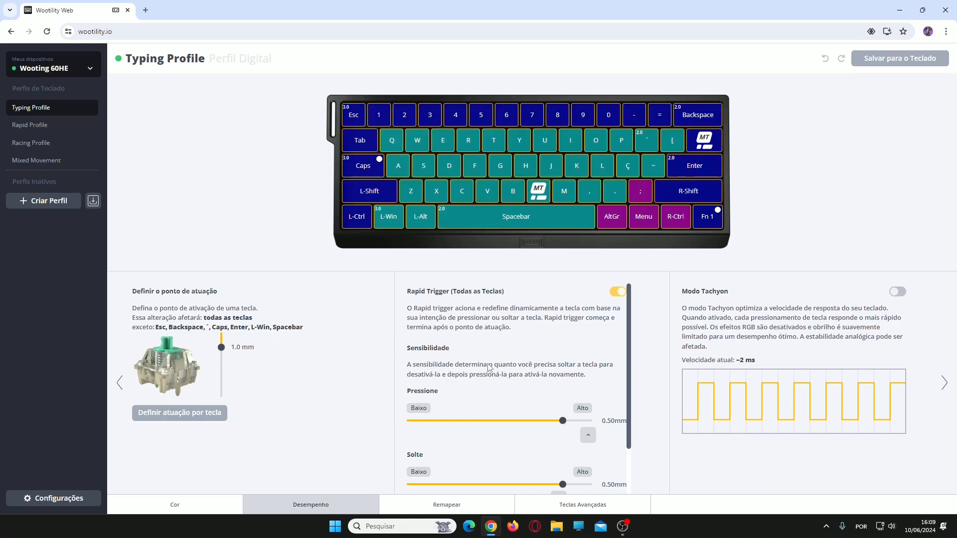
scroll(423, 344, "down", 2)
scroll(443, 364, "up", 2)
scroll(445, 357, "down", 2)
scroll(447, 374, "up", 2)
scroll(447, 388, "down", 1)
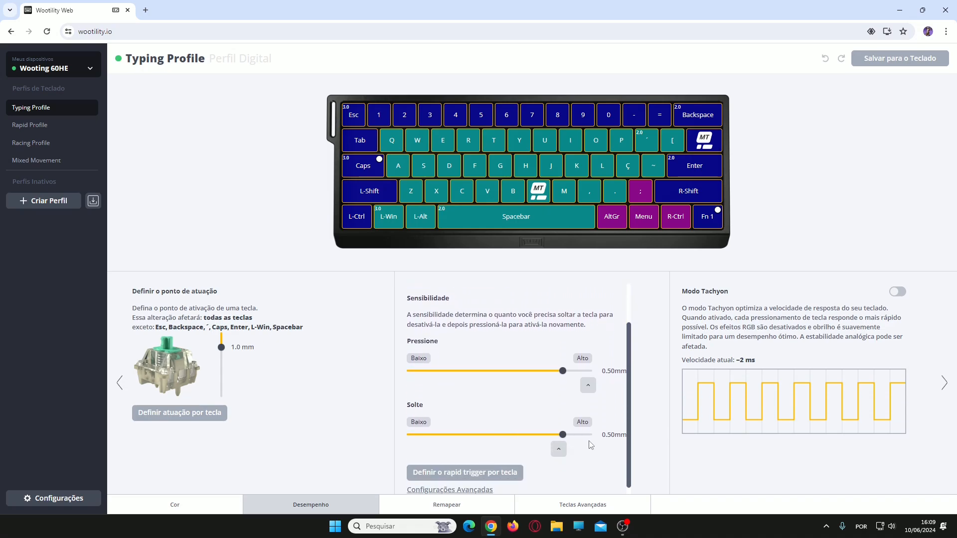
scroll(486, 384, "up", 1)
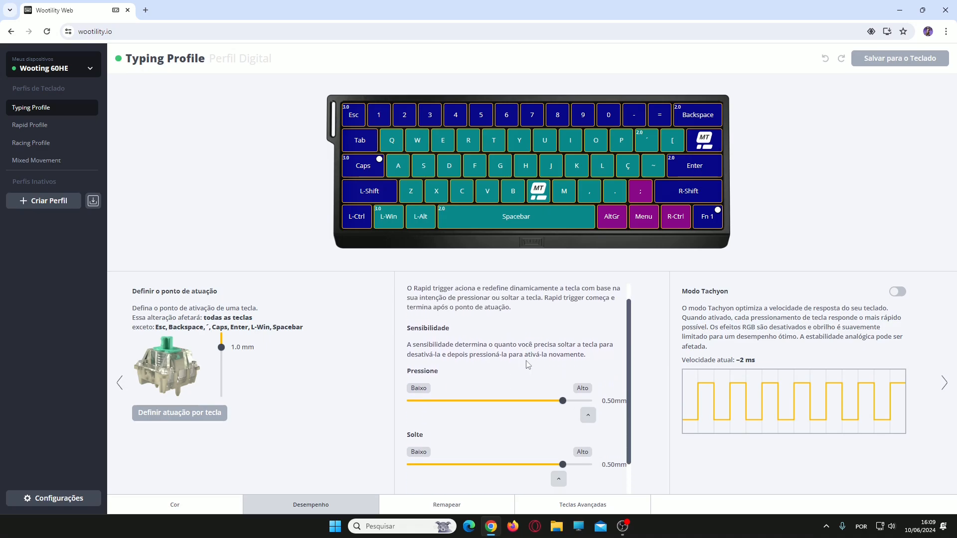
scroll(502, 378, "down", 1)
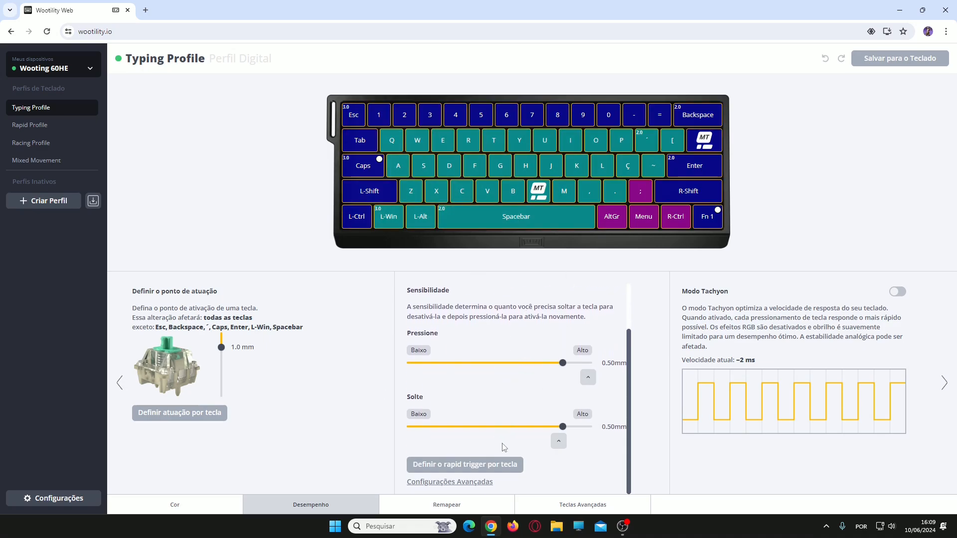
scroll(434, 448, "up", 1)
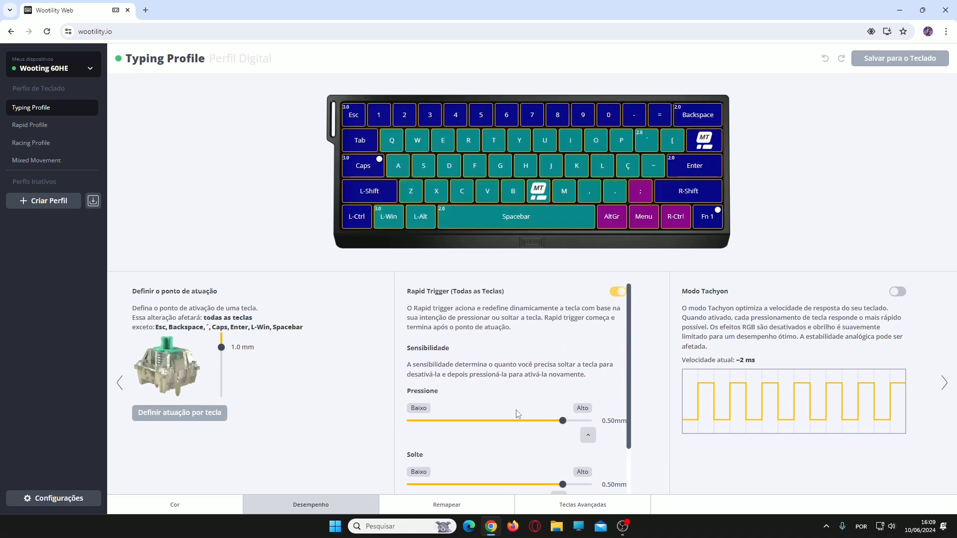
scroll(461, 401, "down", 1)
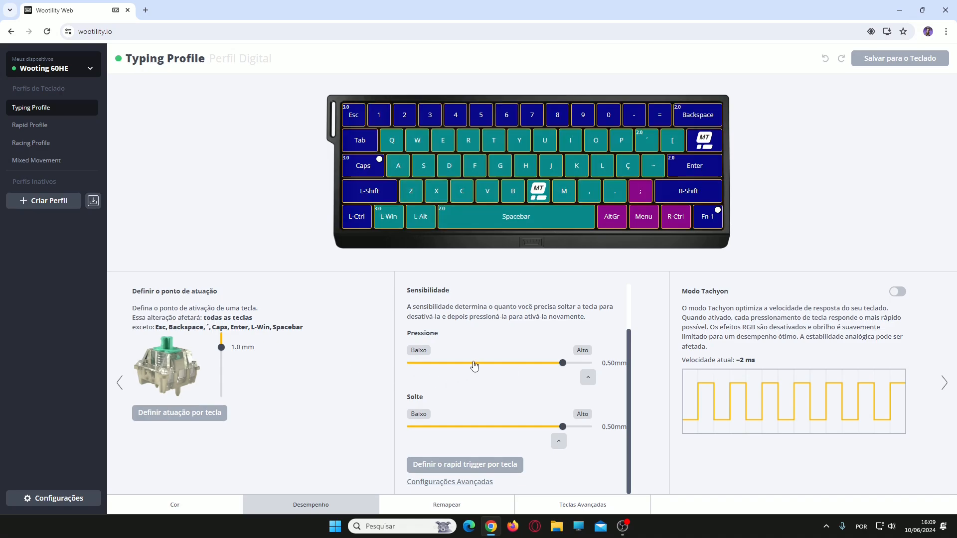
View the advanced Rapid Trigger options for continuous triggering and separate upstroke and downstroke sensitivity
left_click(442, 483)
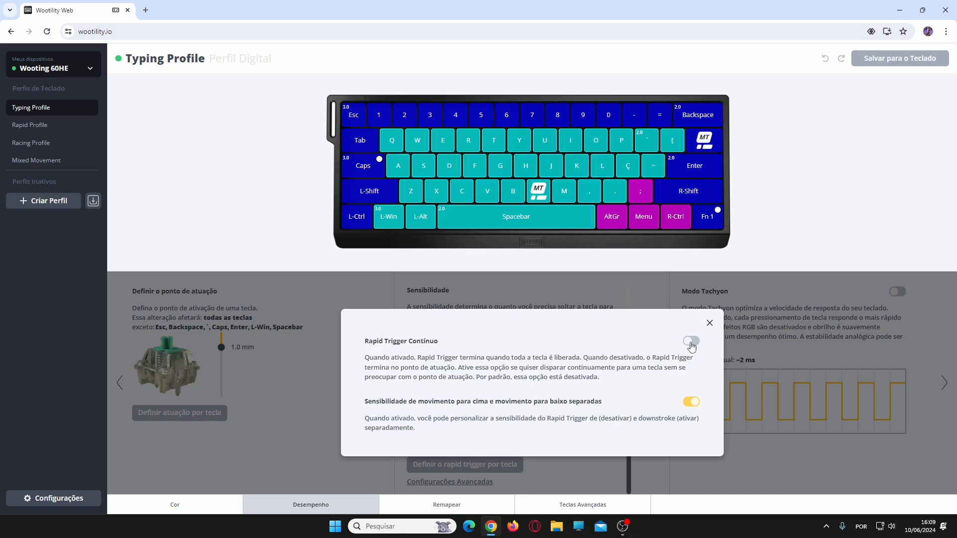
left_click(710, 324)
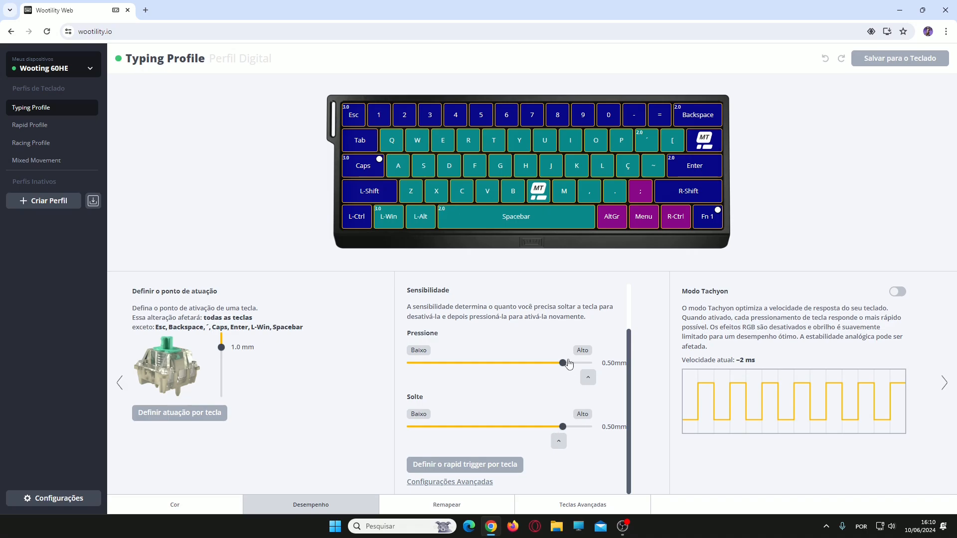
left_click(440, 482)
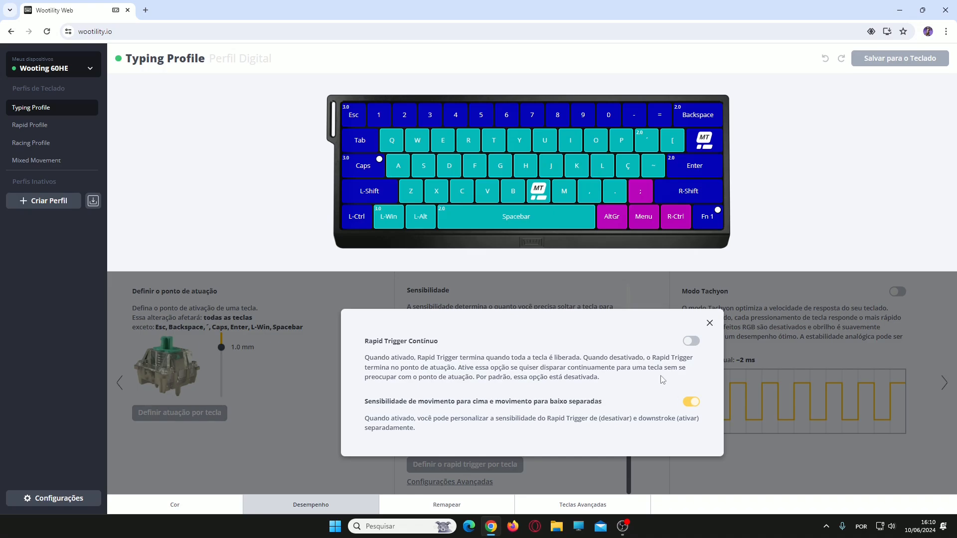
Re-examine the advanced Rapid Trigger options against the press and release sensitivity settings, and return to the performance page
left_click(710, 323)
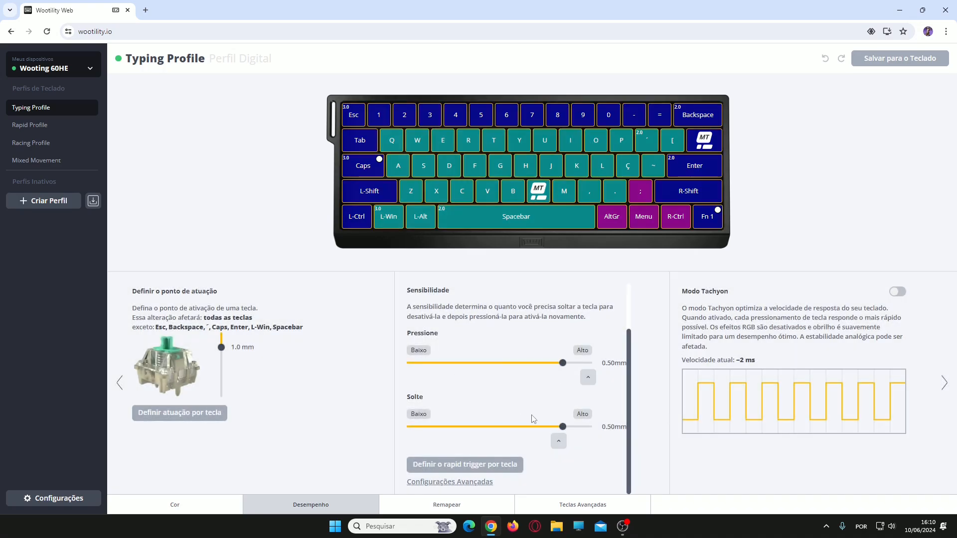
left_click(452, 482)
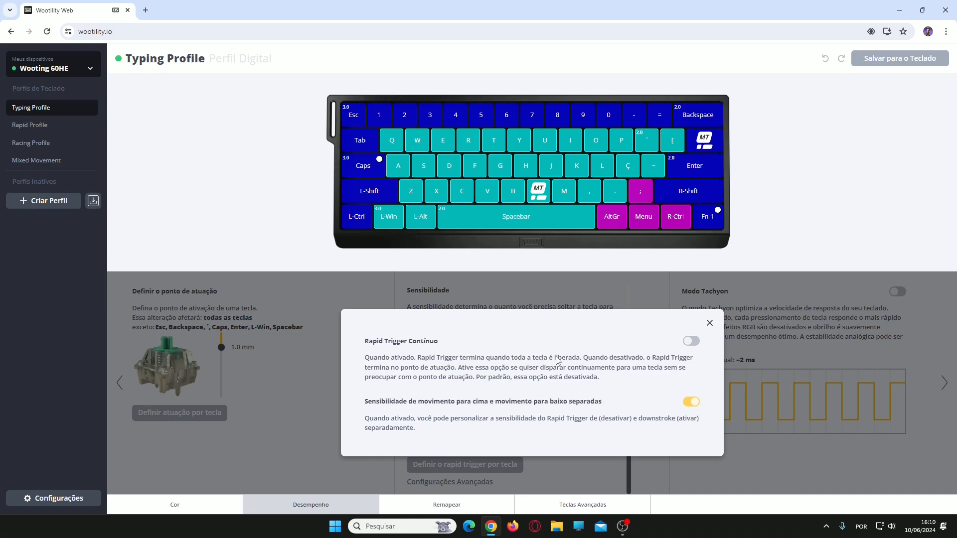
left_click(708, 323)
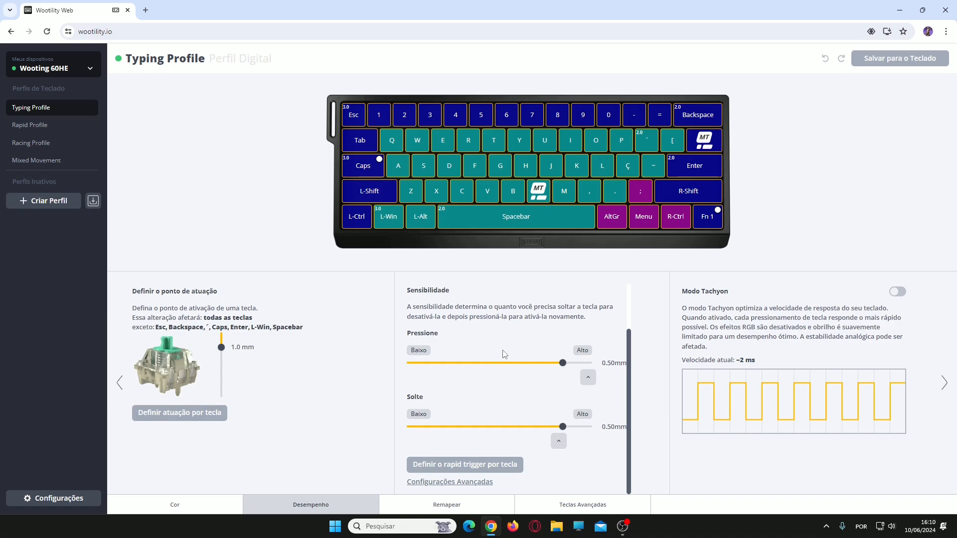
left_click(453, 482)
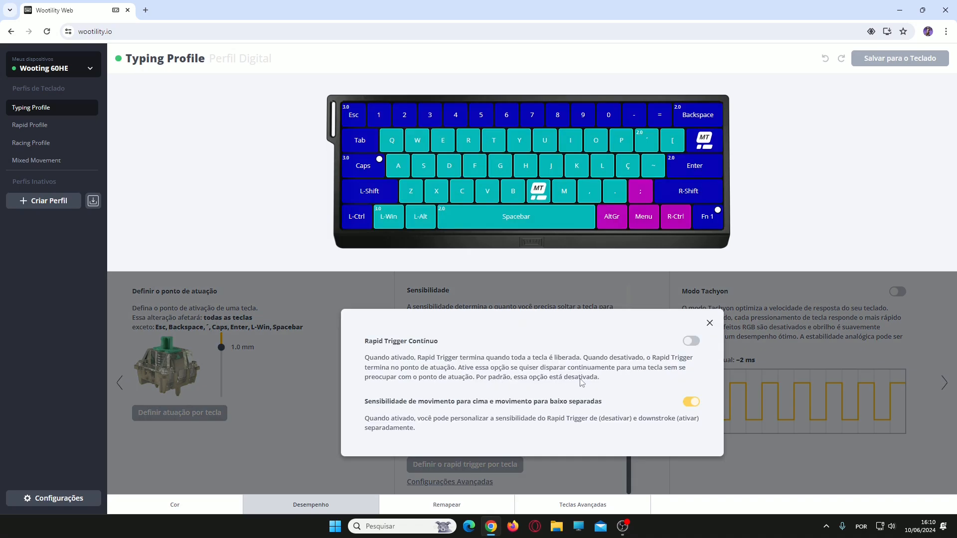
left_click(710, 323)
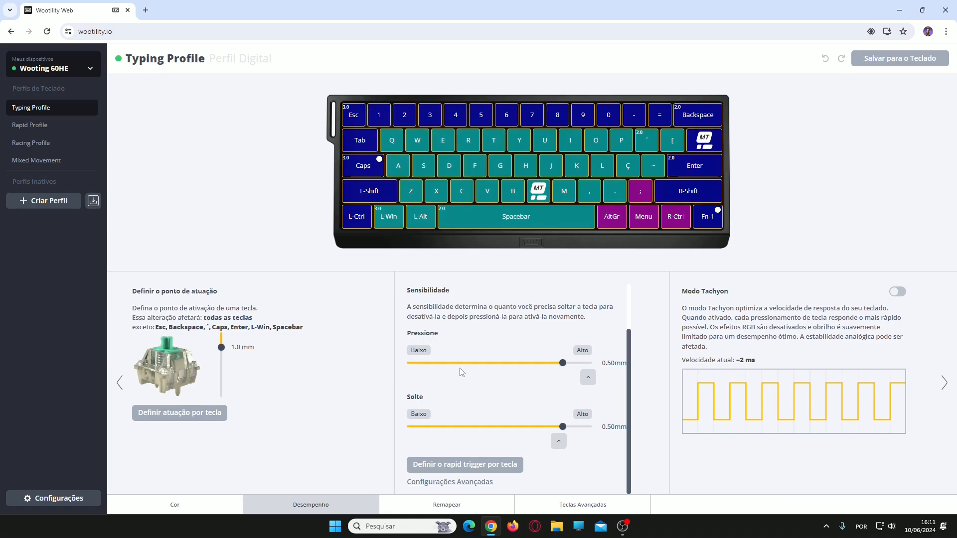
left_click(452, 482)
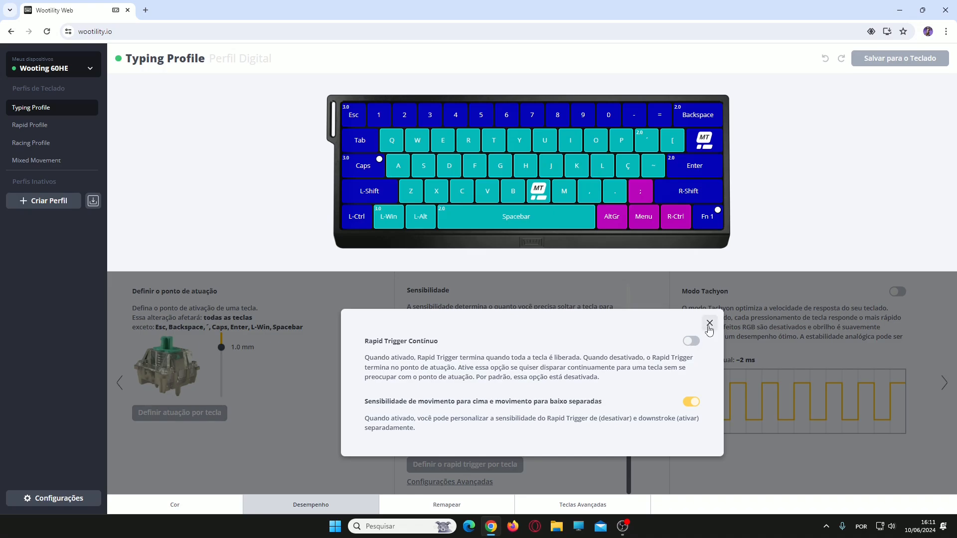
left_click(710, 323)
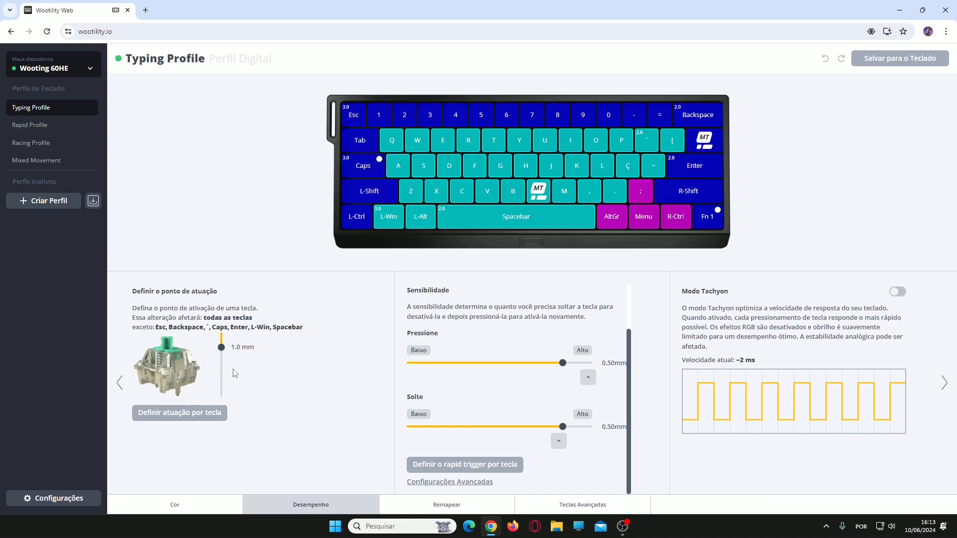
left_click(438, 483)
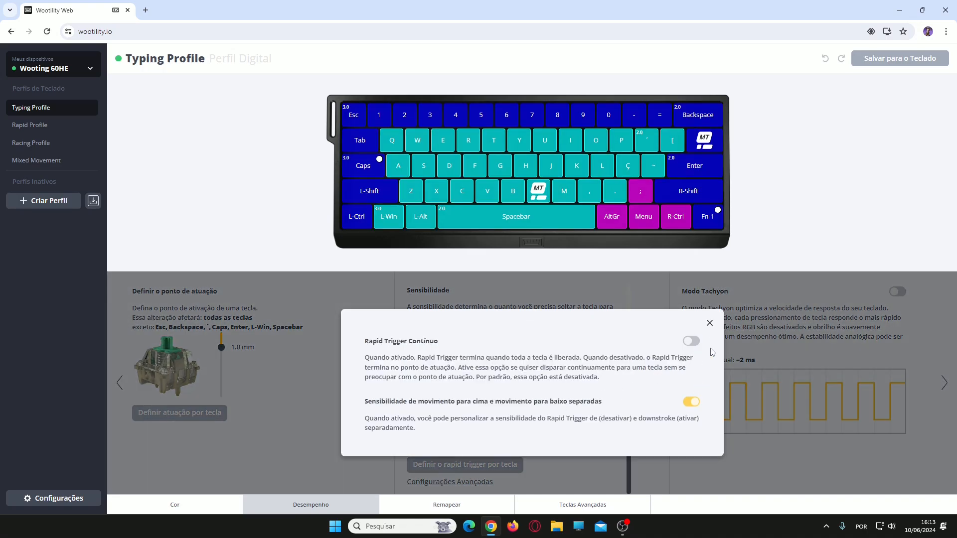
left_click(710, 323)
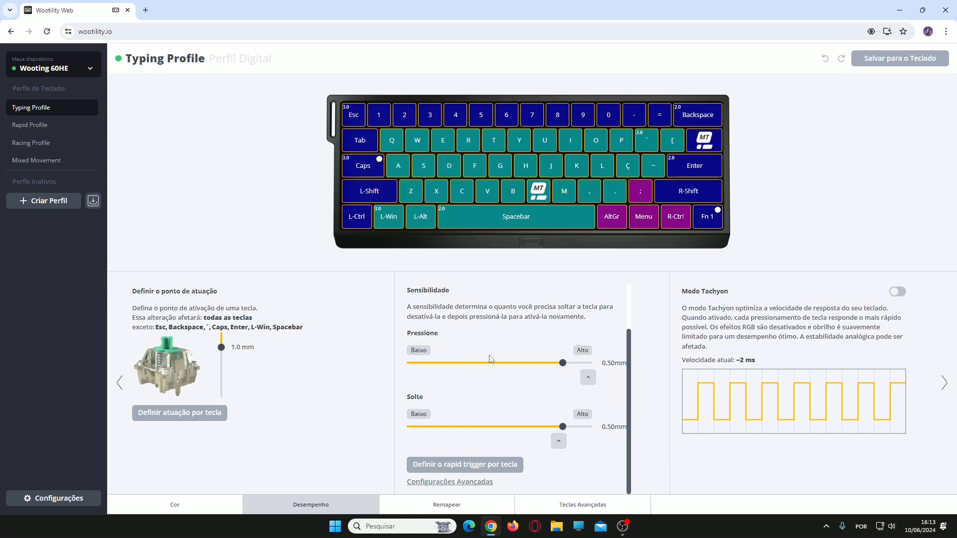
Open the Typing Profile's key remapping page and preview the Função, Dvorak, Colemak and Workman layout presets
left_click(464, 504)
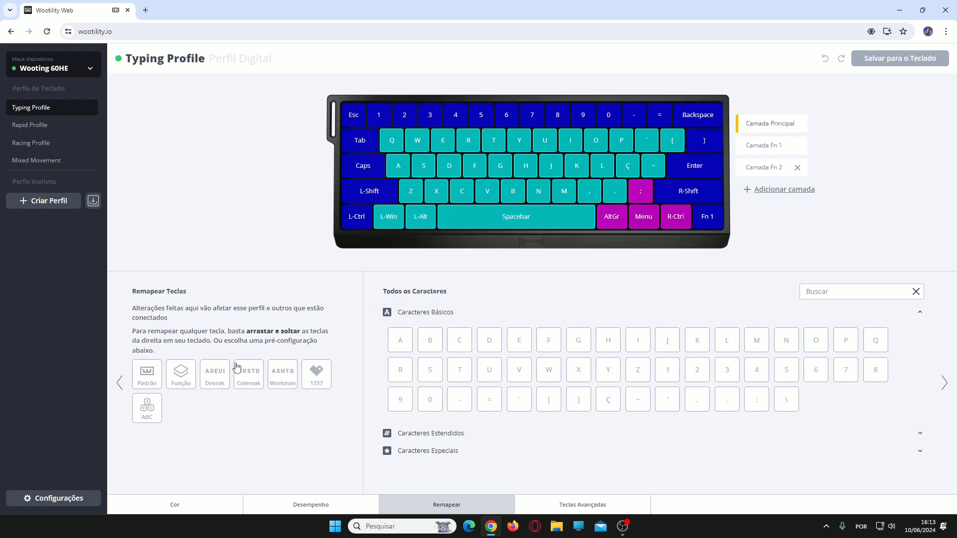
left_click(182, 381)
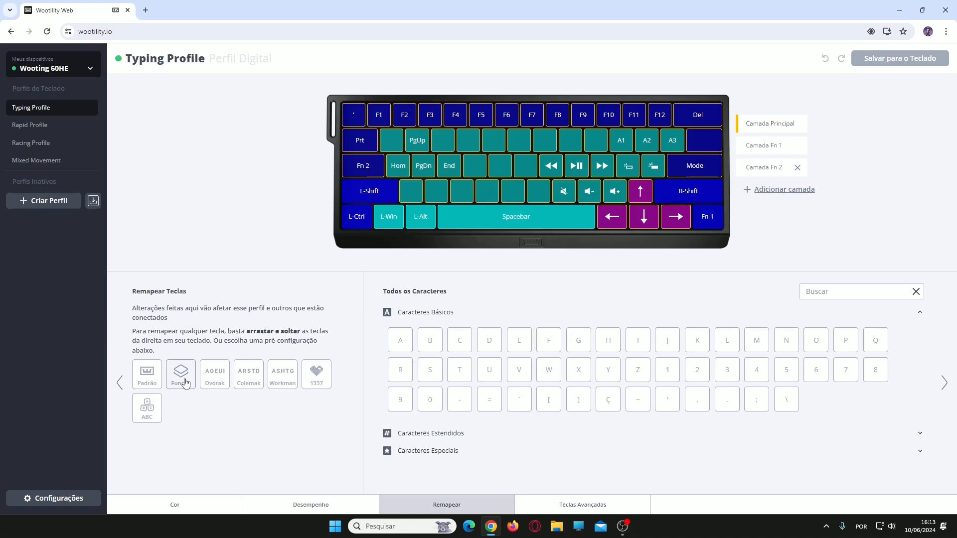
left_click(219, 381)
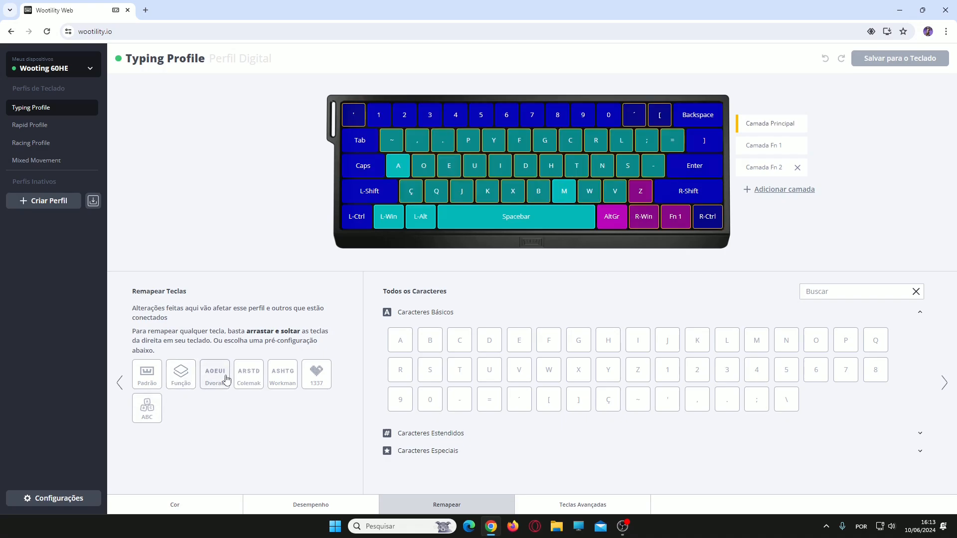
left_click(238, 365)
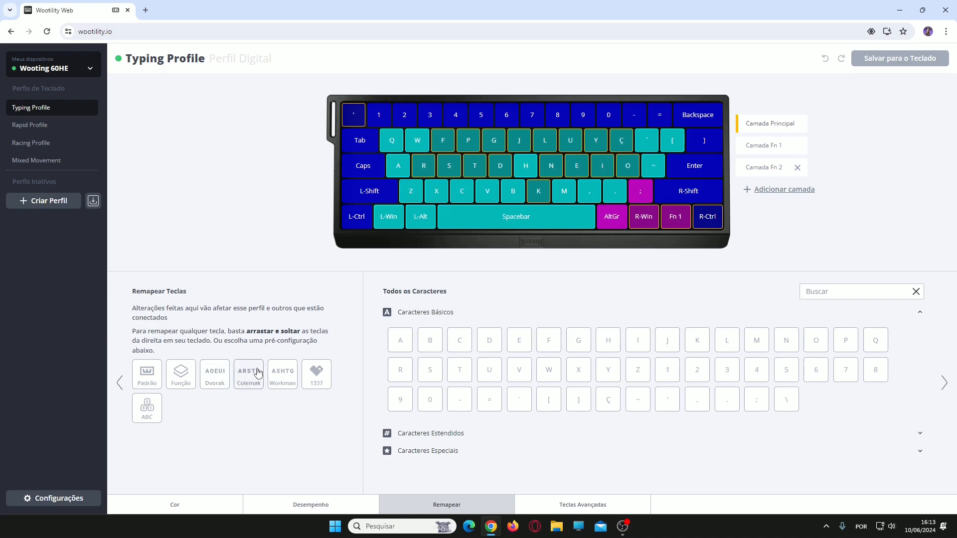
left_click(274, 374)
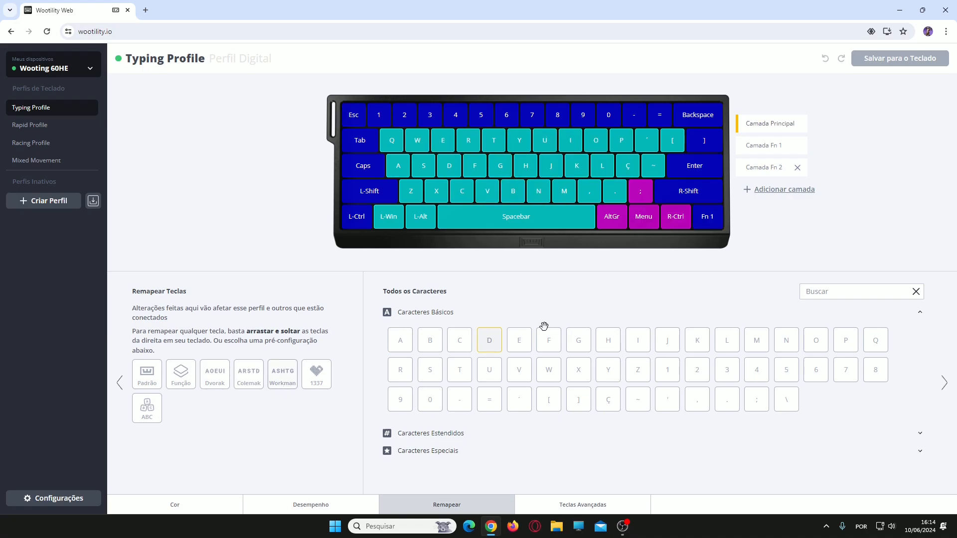
Compare the key assignments of the Fn 1 and Fn 2 layers, including the function preset and the Windows key position
left_click(762, 145)
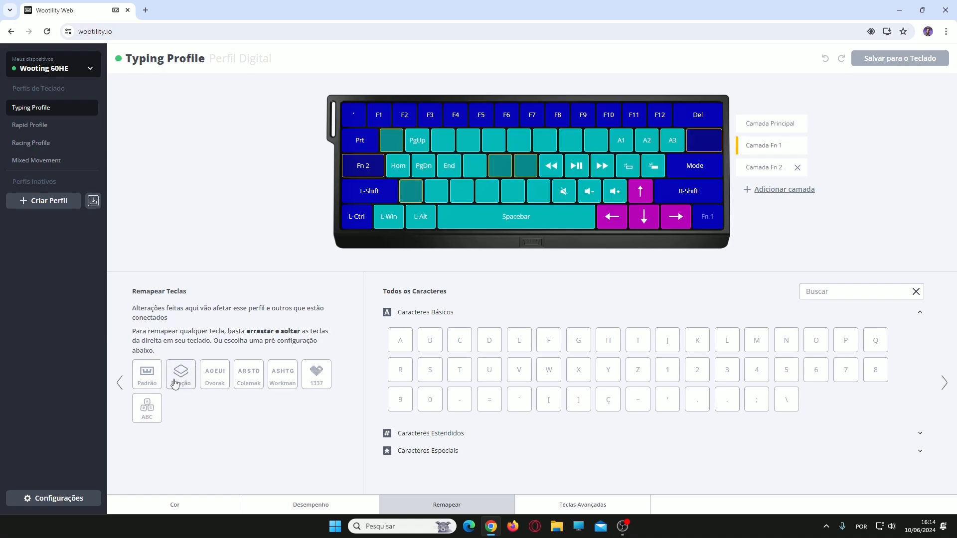
left_click(174, 384)
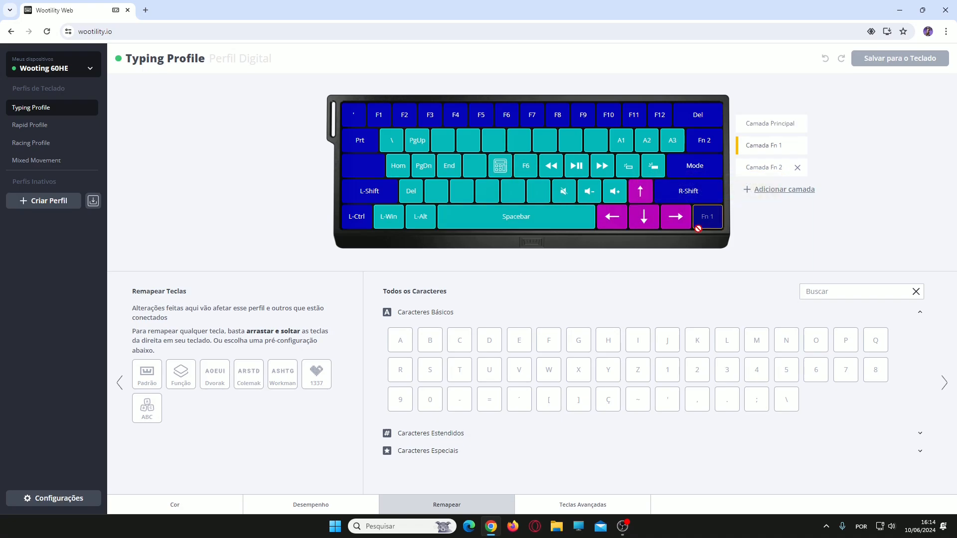
mouse_move(711, 230)
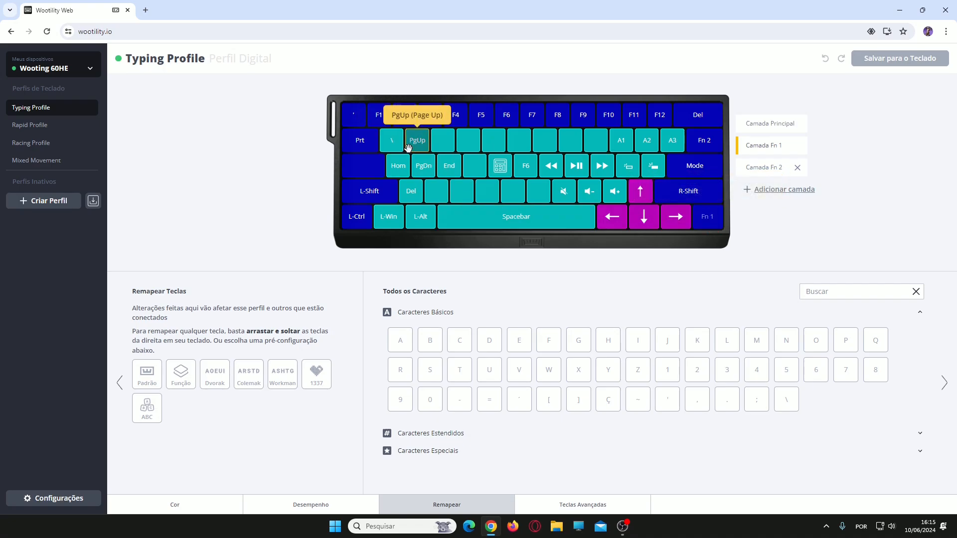
left_click(771, 172)
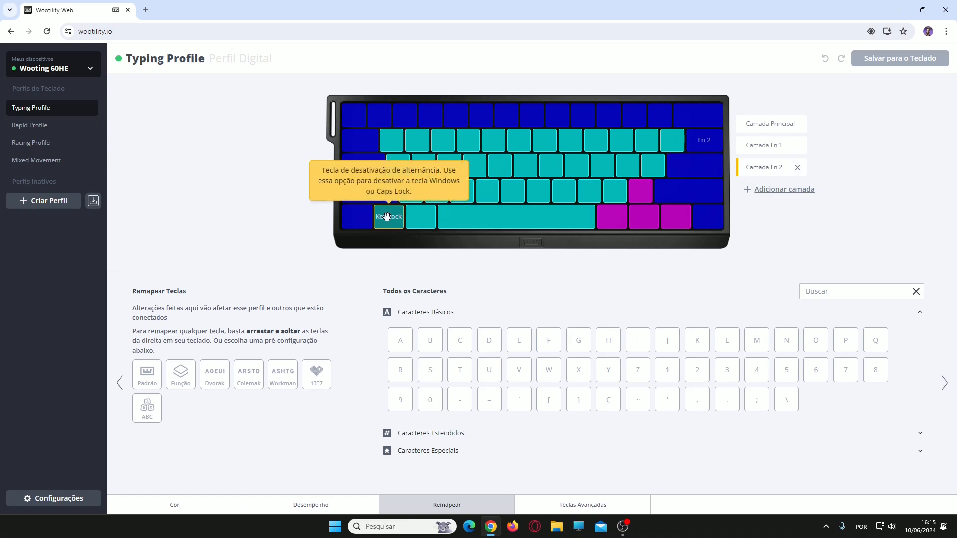
left_click(763, 145)
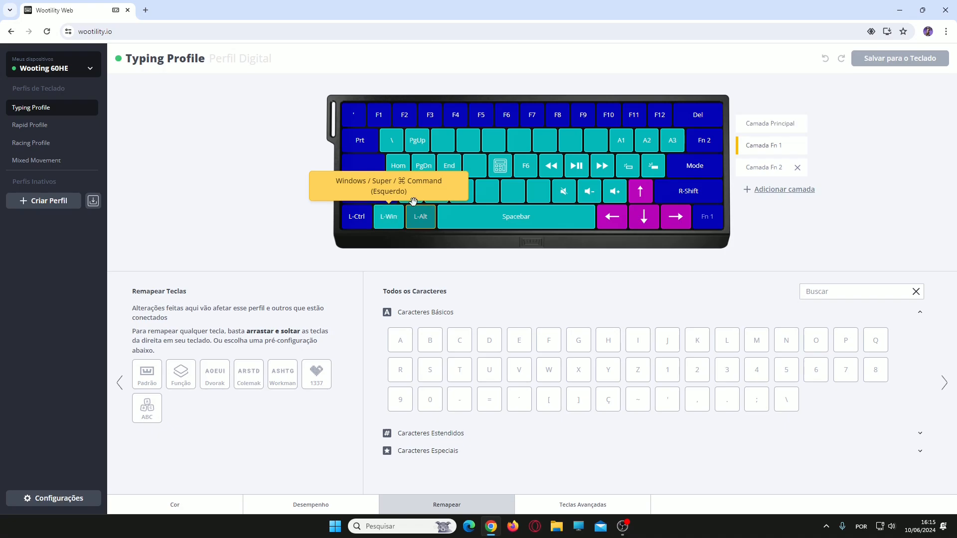
left_click(758, 171)
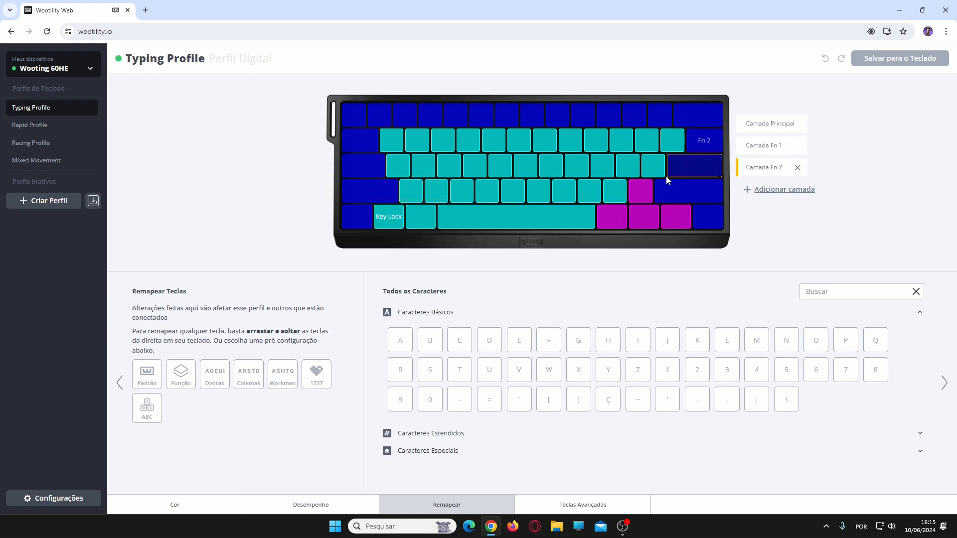
Assign the character C to the empty C key position on the Fn 1 layer, and clear that assignment
left_click(776, 152)
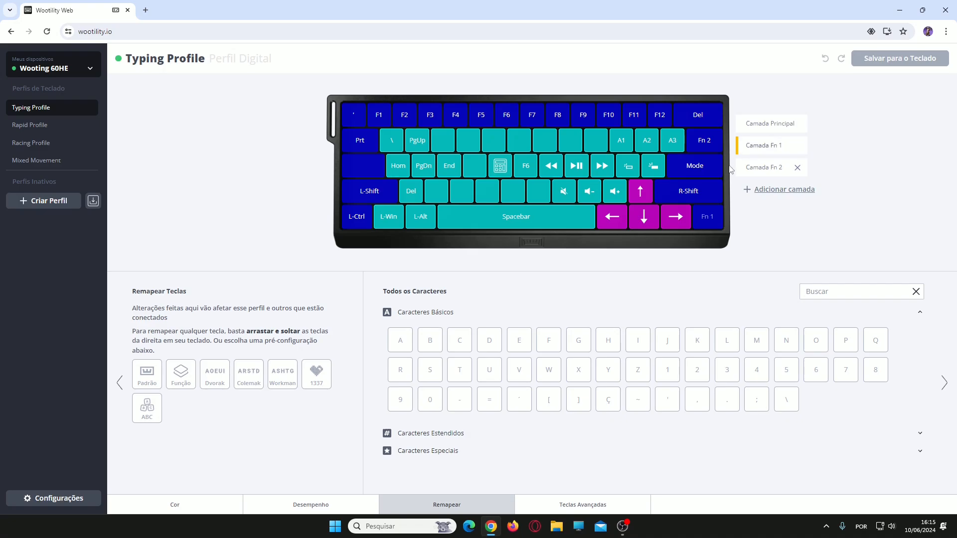
left_click(464, 198)
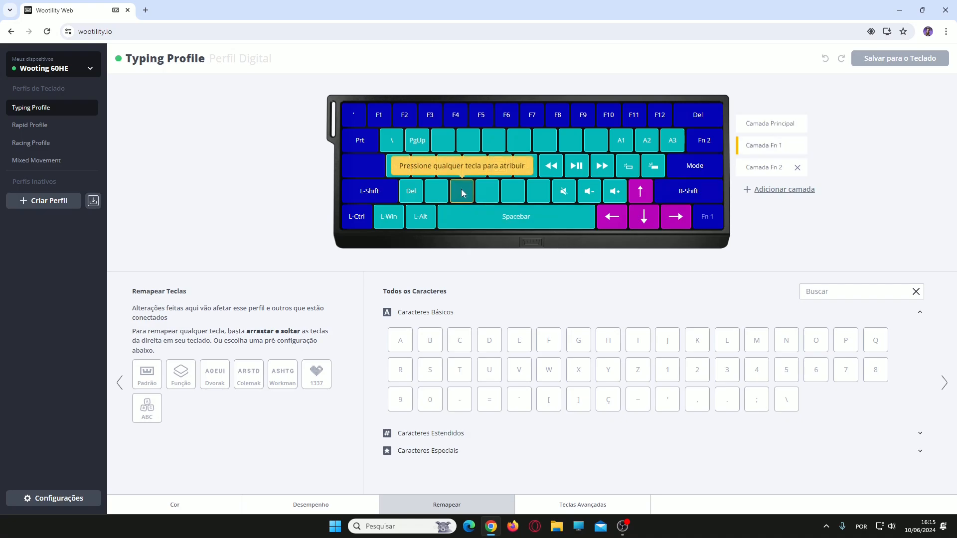
left_click(459, 337)
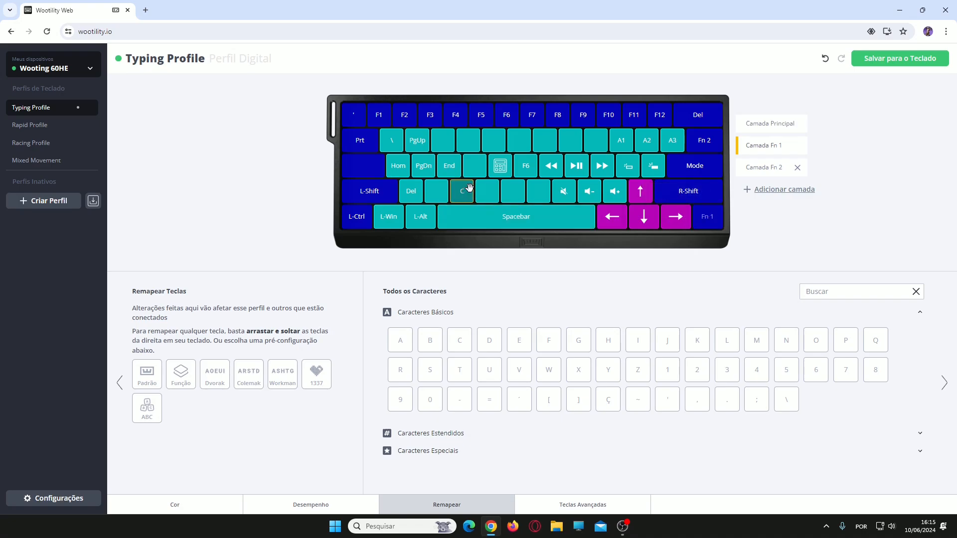
right_click(464, 198)
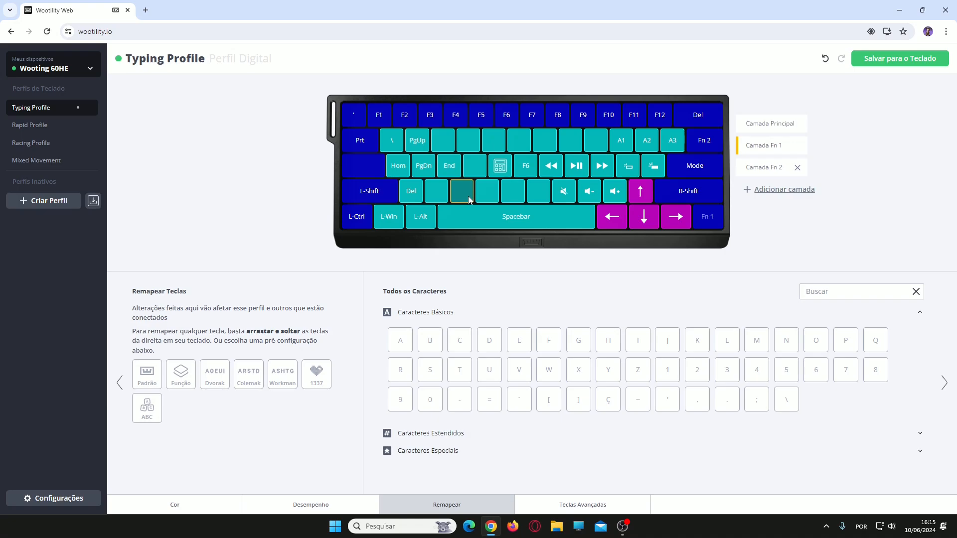
Assign the special calculator-opening function to the empty C key position on the Fn 2 layer
left_click(784, 167)
left_click(456, 191)
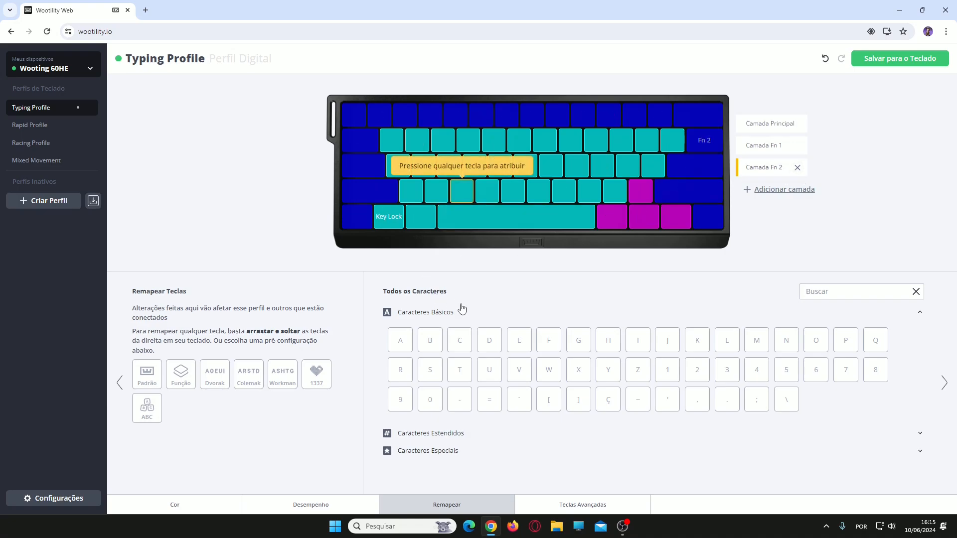
left_click(437, 441)
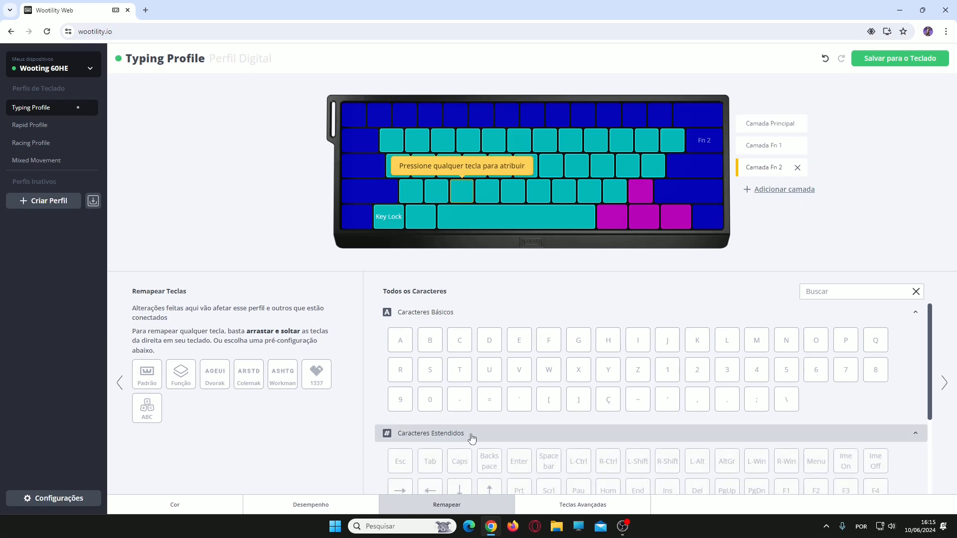
scroll(499, 429, "down", 3)
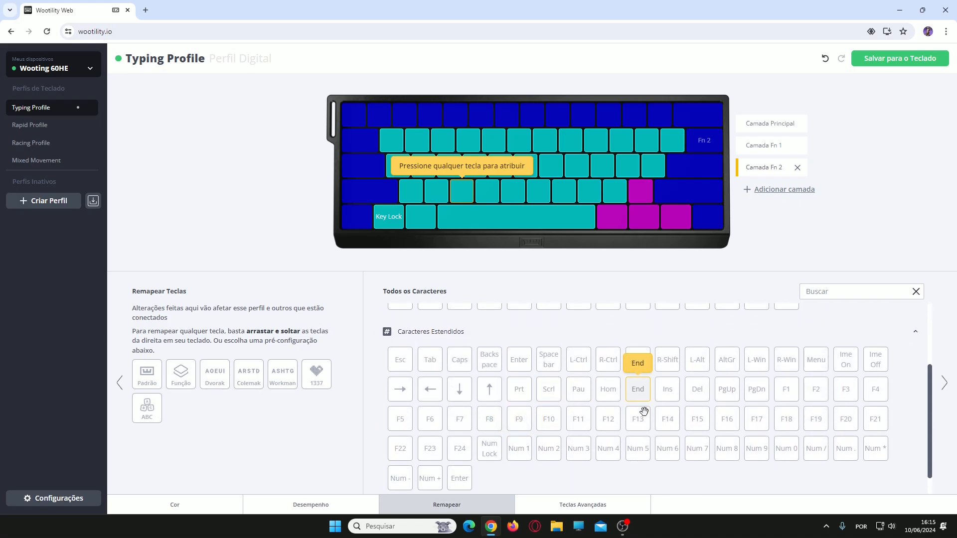
scroll(633, 404, "down", 1)
left_click(446, 486)
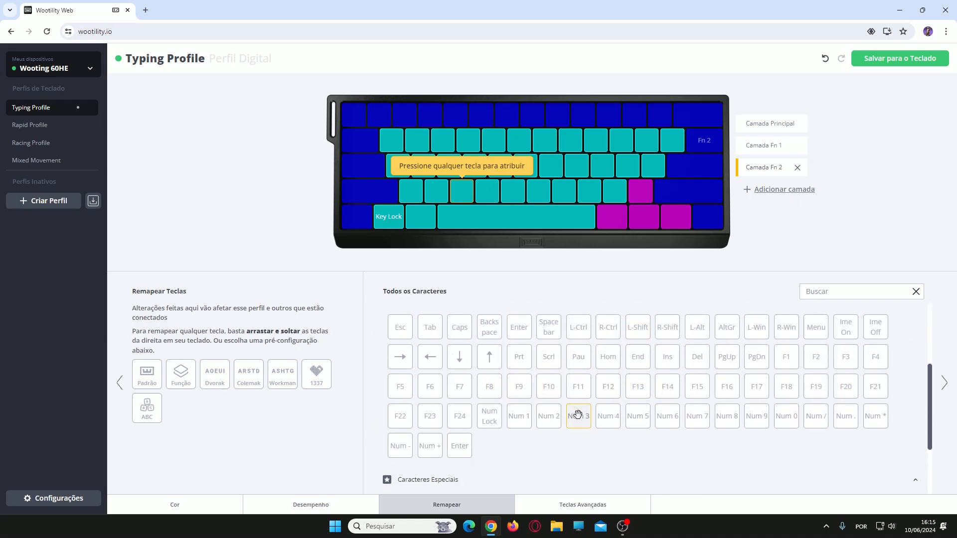
scroll(577, 414, "down", 2)
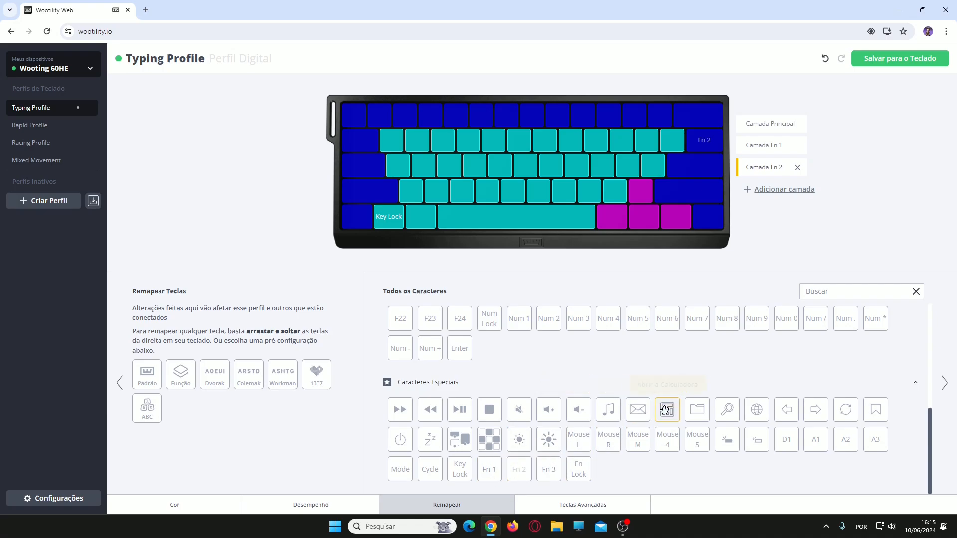
left_click(468, 188)
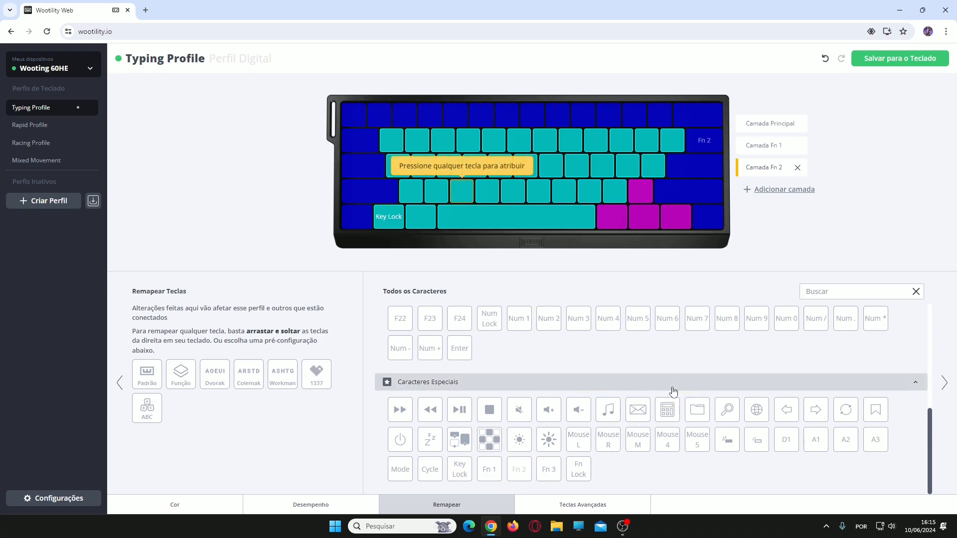
left_click(668, 409)
Compare the Fn 1 and Fn 2 layers, and remove the calculator function from the Fn 2 layer's C key position
left_click(763, 145)
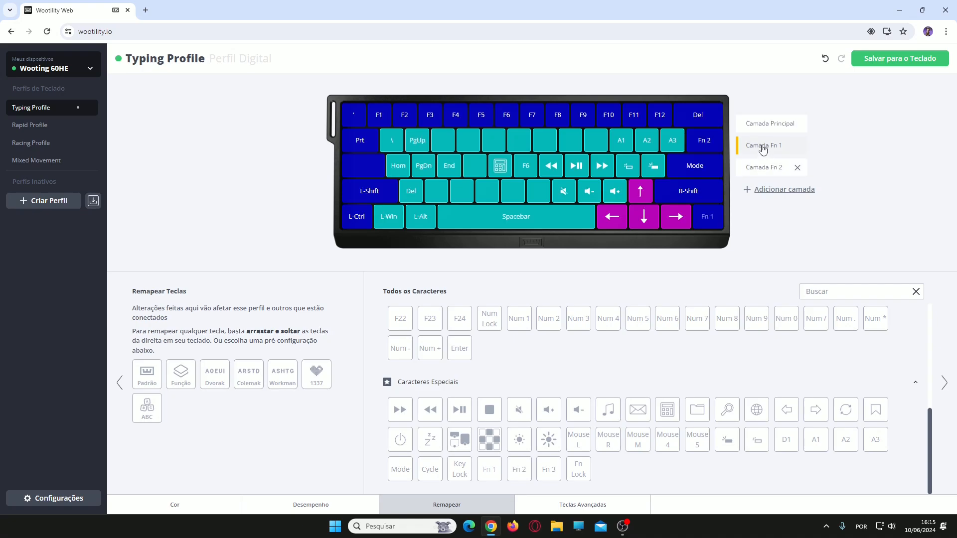
left_click(764, 169)
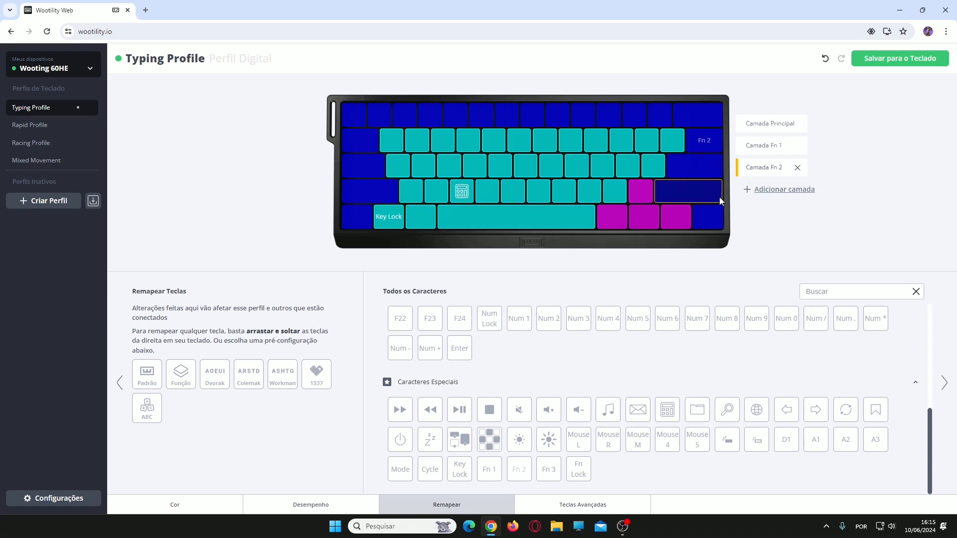
left_click(762, 149)
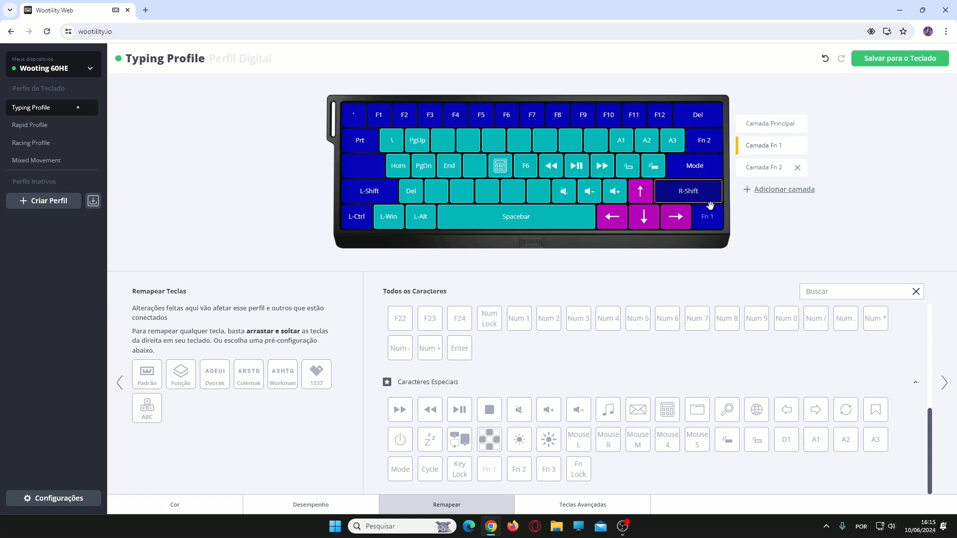
left_click(760, 168)
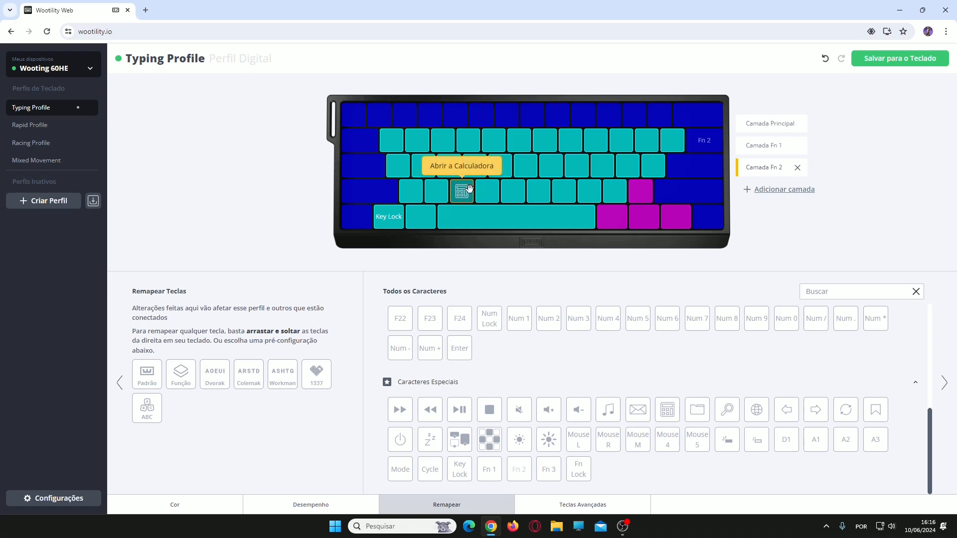
left_click_drag(463, 192, 502, 262)
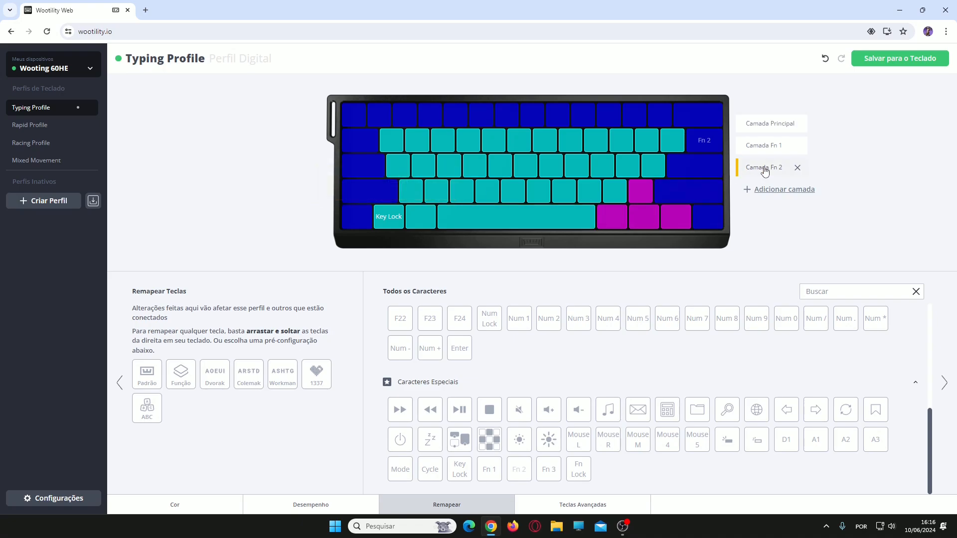
Return to the main layer through Fn 1, and close the browser window, leaving the site without saving the changes
left_click(756, 148)
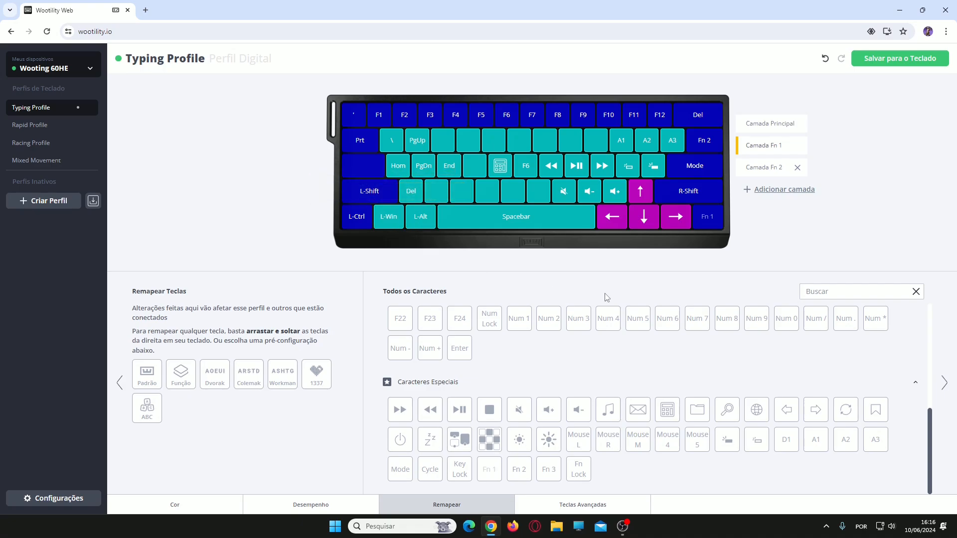
left_click(768, 124)
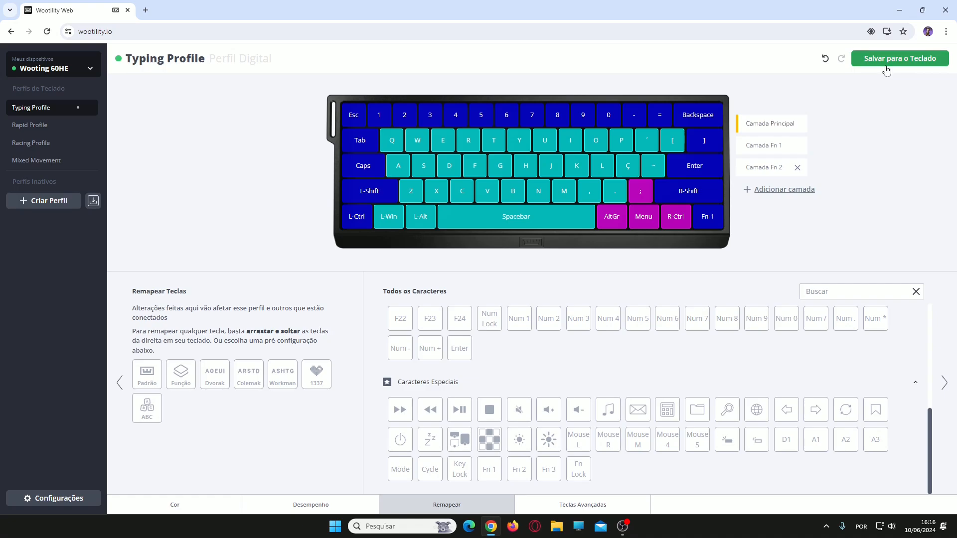
left_click(946, 10)
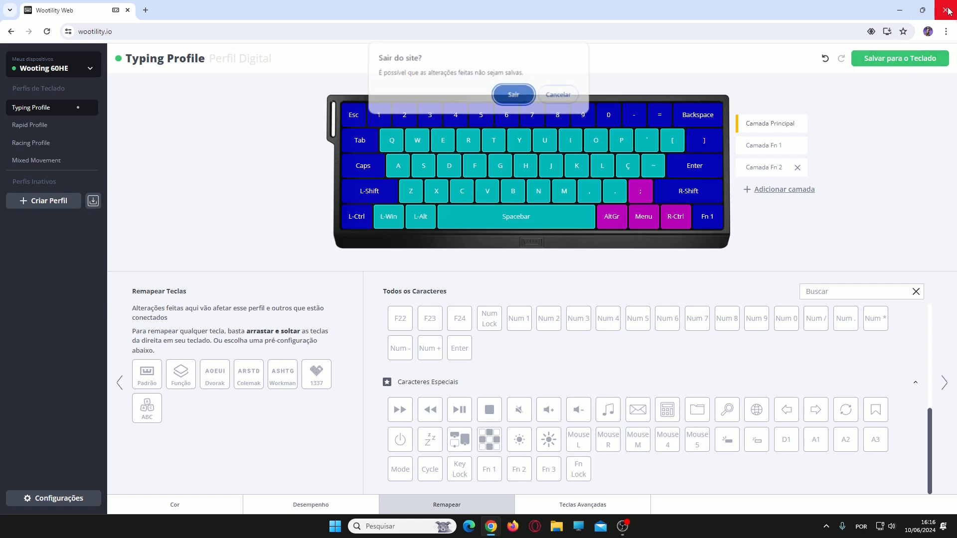
left_click(514, 95)
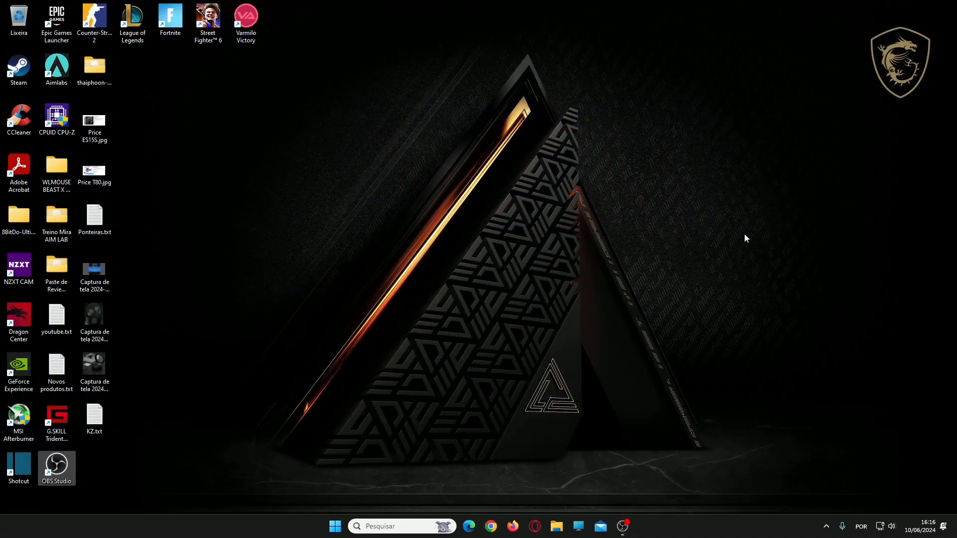
Reopen Chrome, go to wooting.io/wootility, and launch the web version of Wootility
left_click(491, 527)
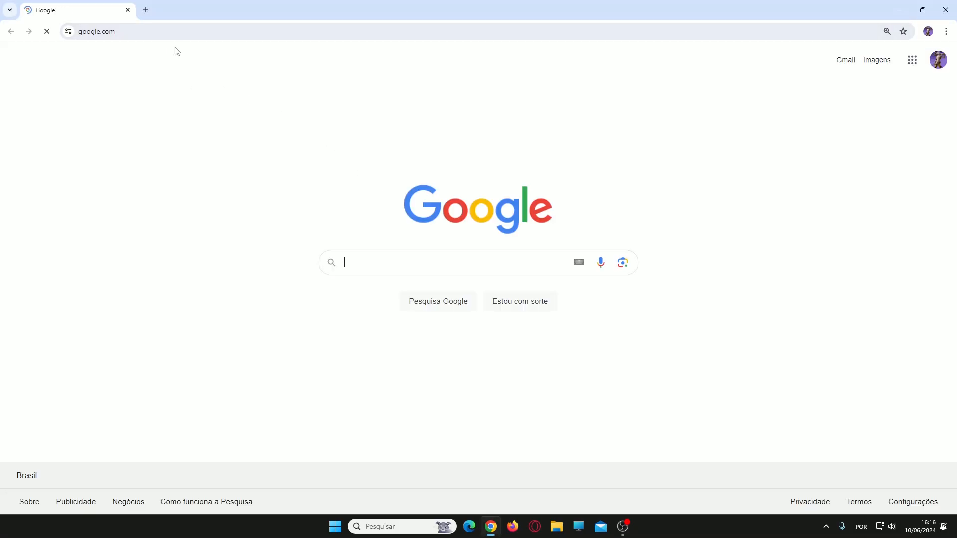
left_click(178, 32)
type("wo")
key("Return")
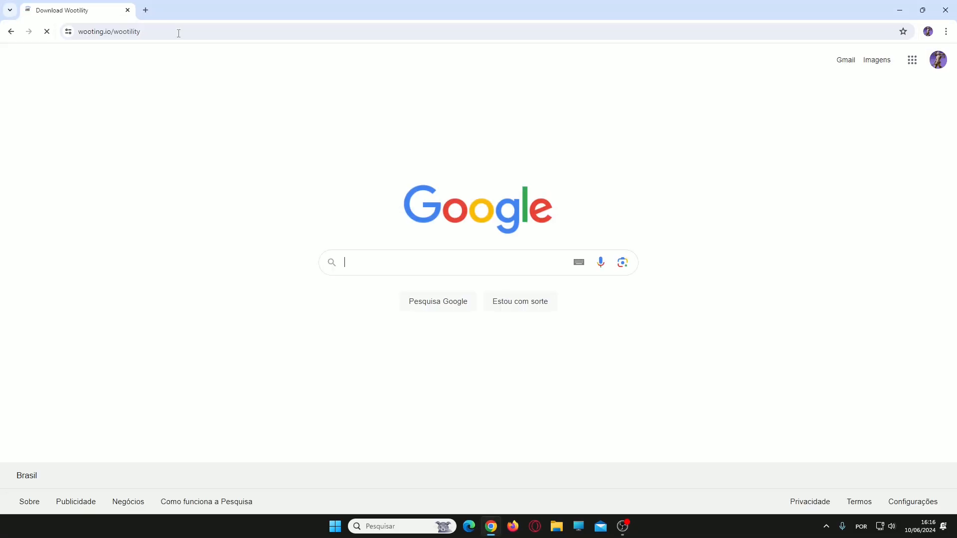
scroll(211, 312, "down", 5)
left_click(312, 339)
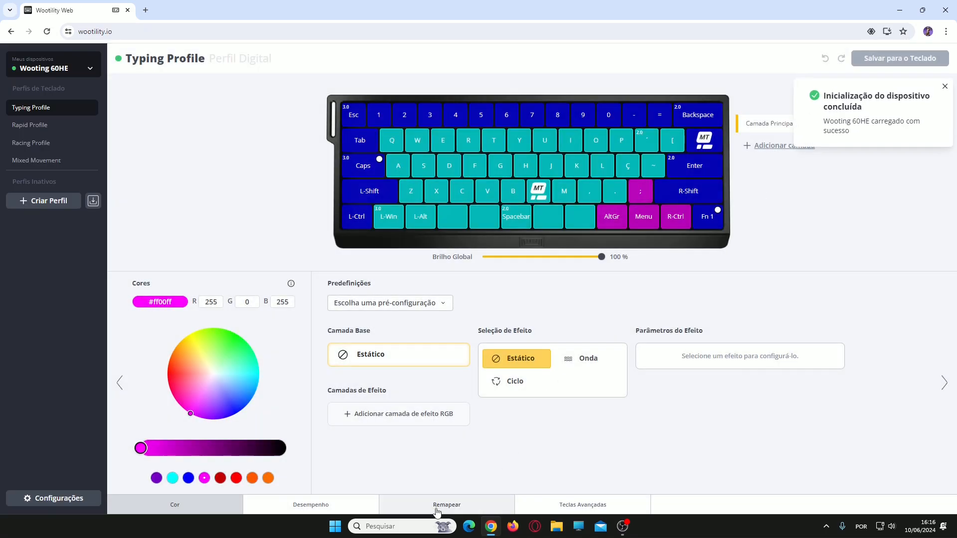
Check the remapping assignments of the Typing Profile's Fn 1, Fn 2 and main layers
left_click(438, 505)
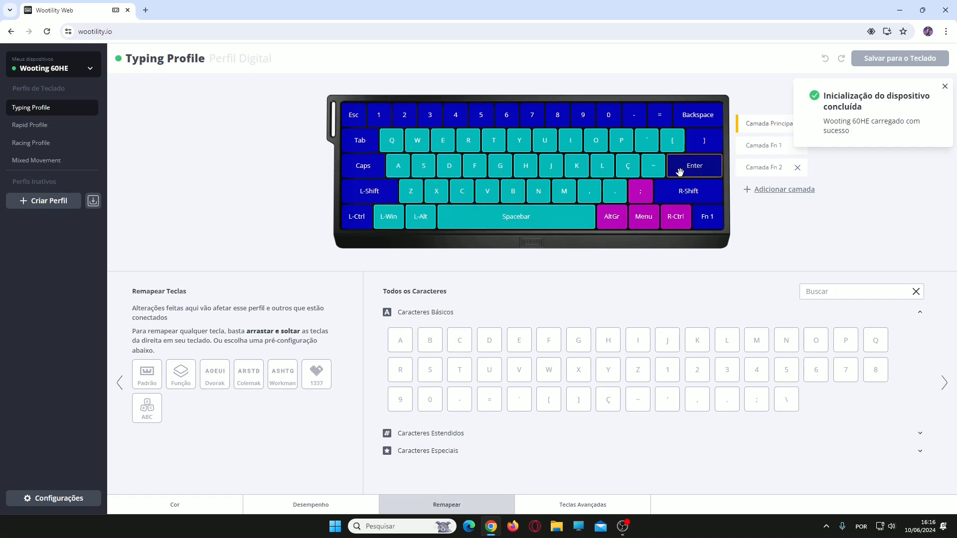
left_click(764, 145)
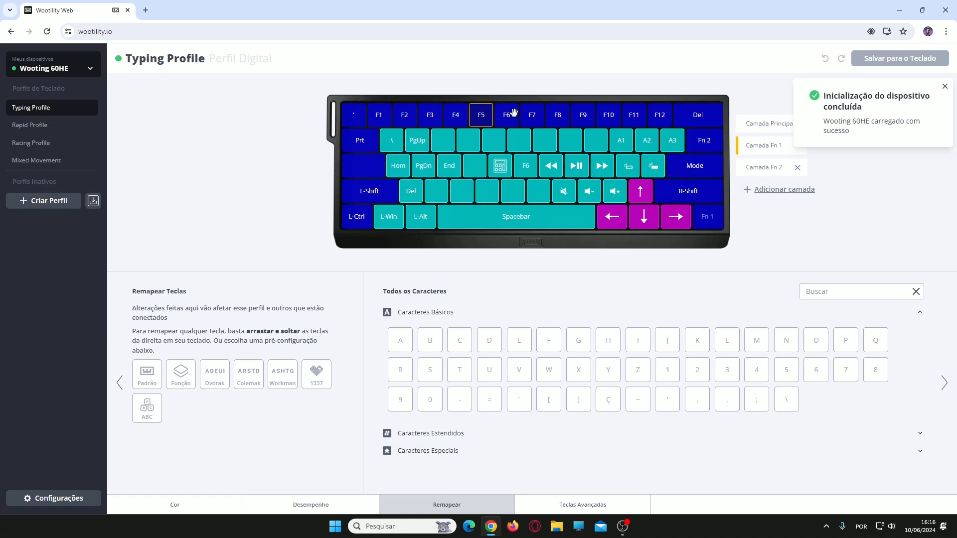
left_click(765, 174)
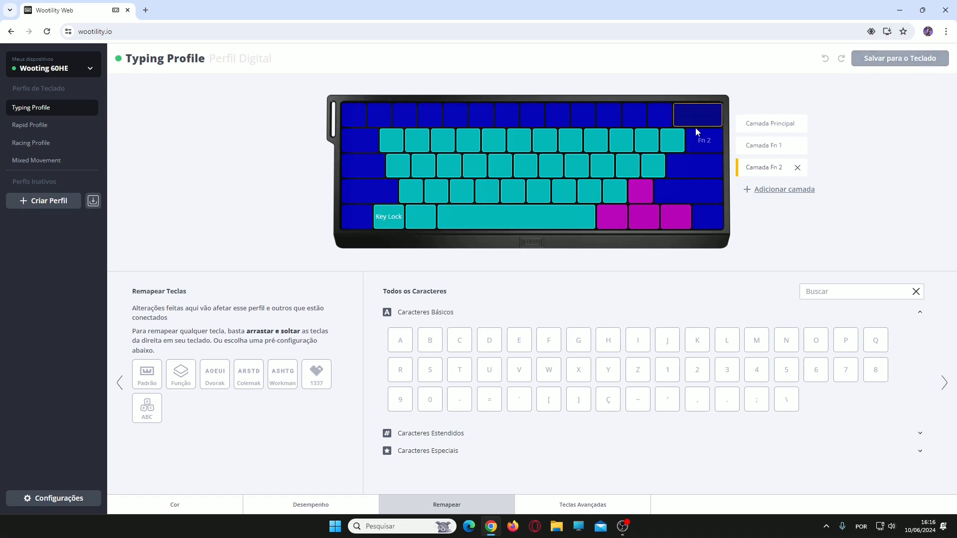
left_click(771, 145)
left_click(771, 124)
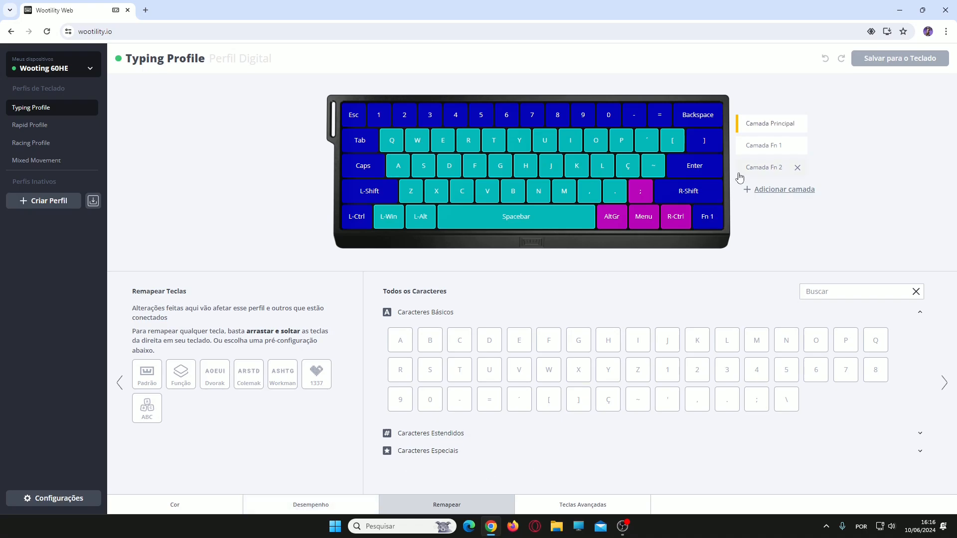
Look over the color settings and advanced keys, and examine the game input tick rate options
left_click(182, 509)
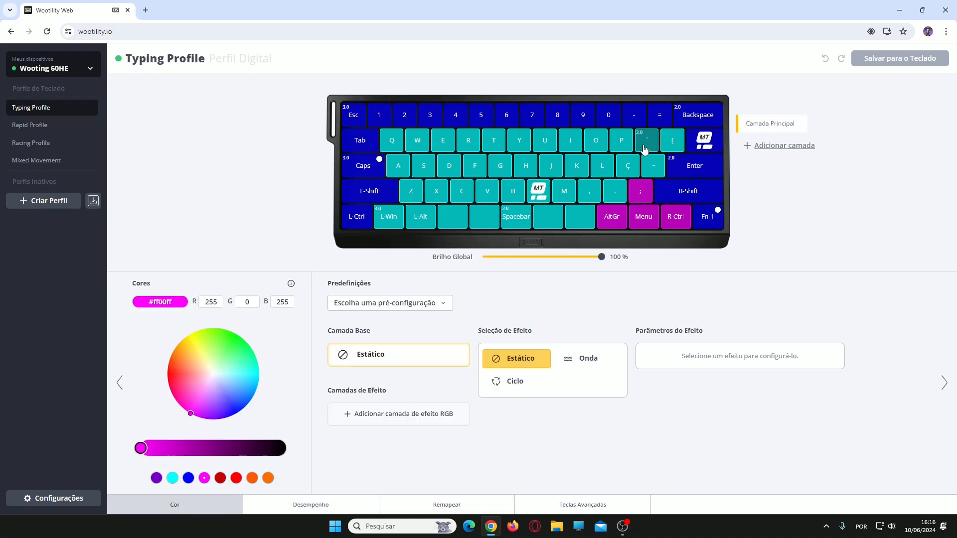
left_click(564, 505)
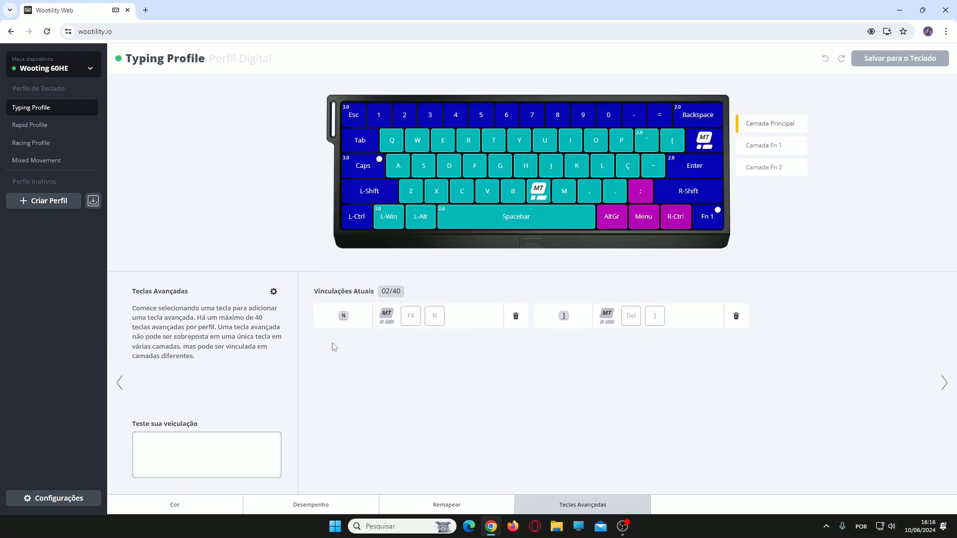
left_click(273, 292)
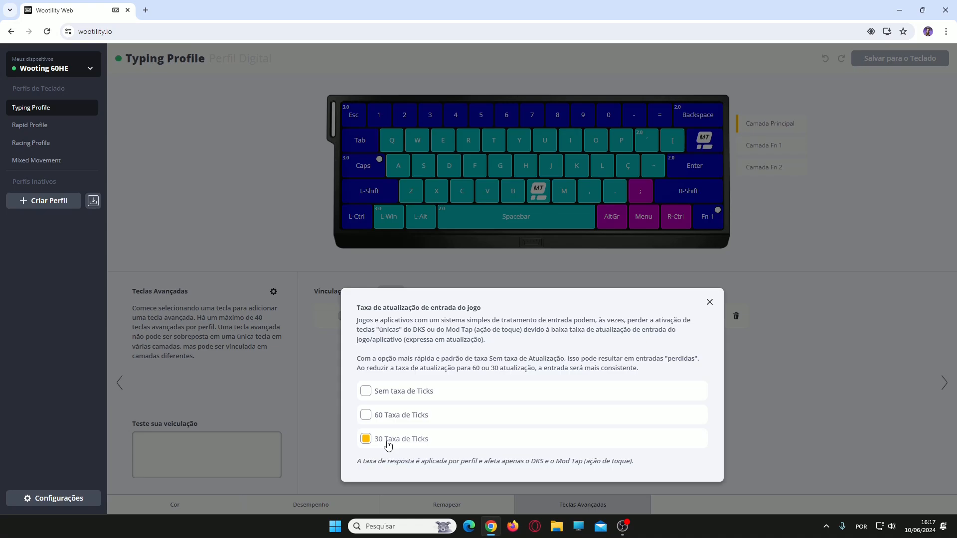
left_click(710, 302)
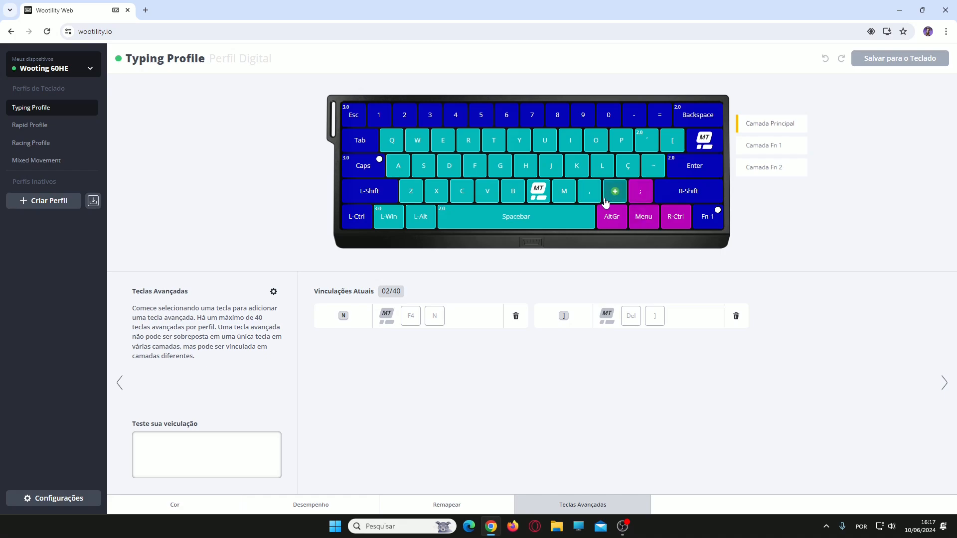
Compare the main, Fn 1 and Fn 2 layers within the advanced keys settings
left_click(760, 146)
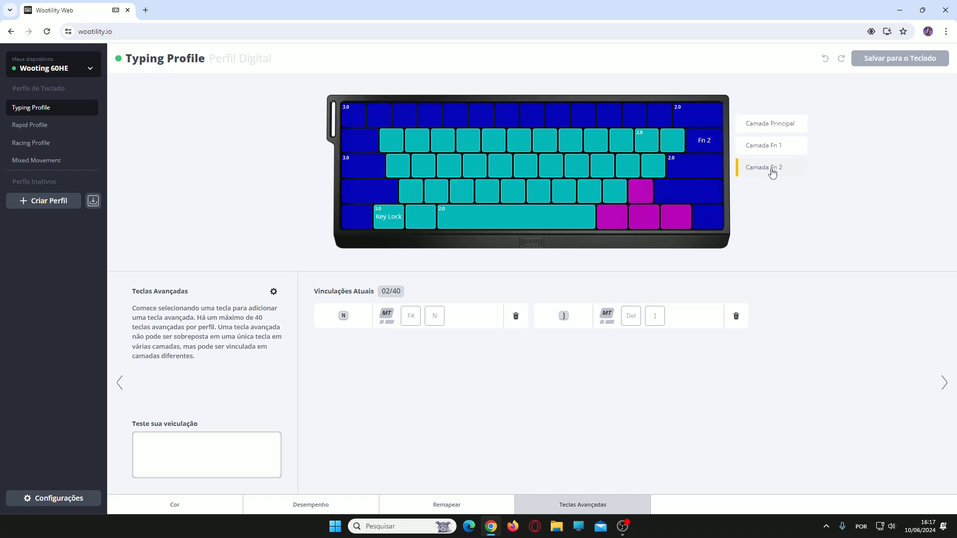
left_click(775, 125)
left_click(768, 148)
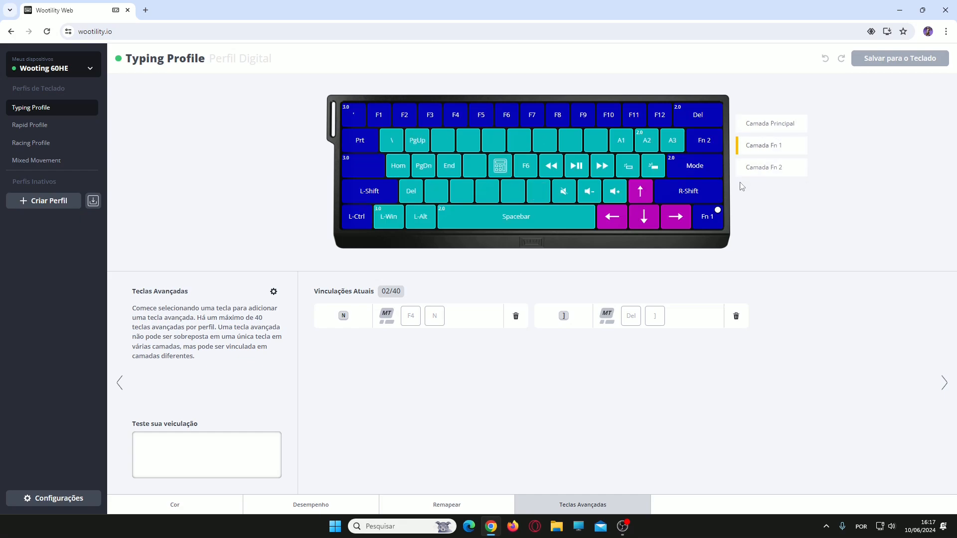
left_click(772, 128)
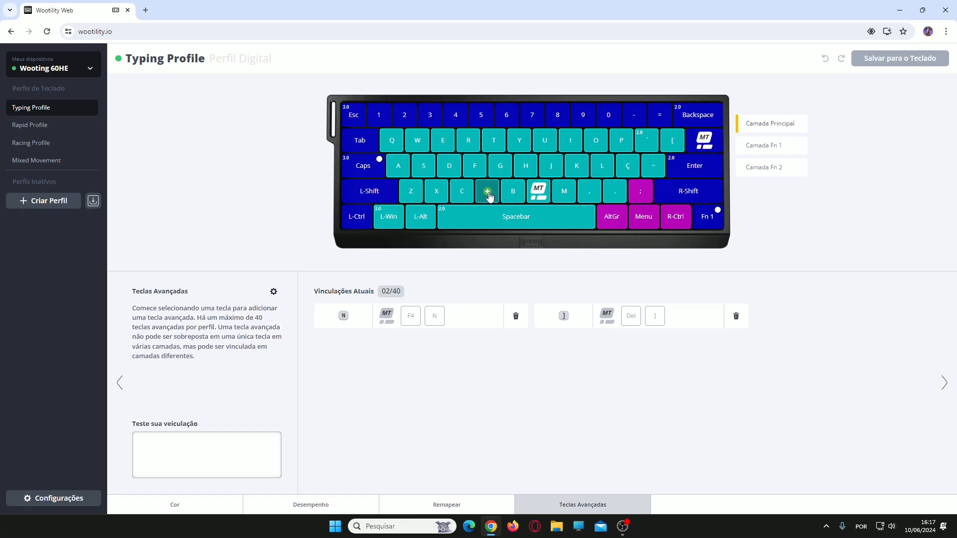
left_click(766, 172)
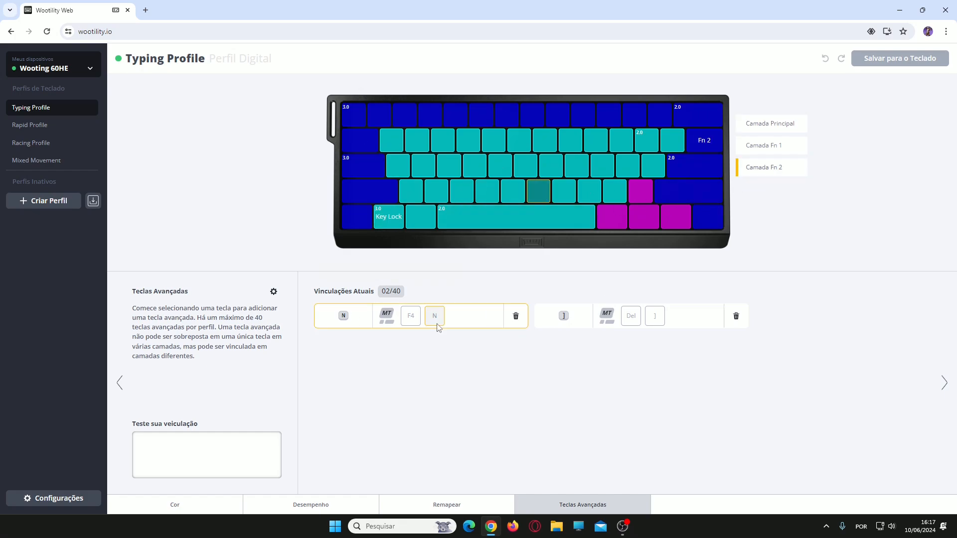
left_click(764, 149)
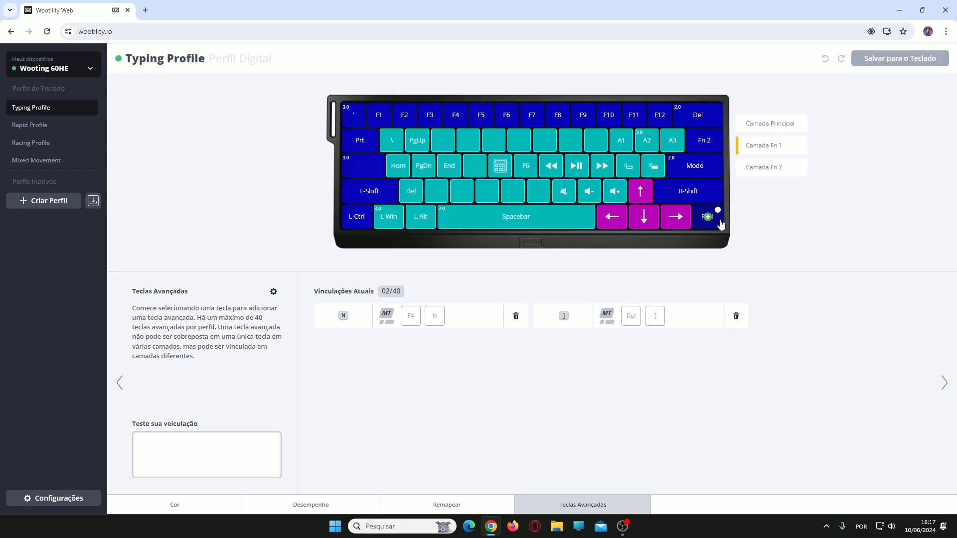
left_click(754, 168)
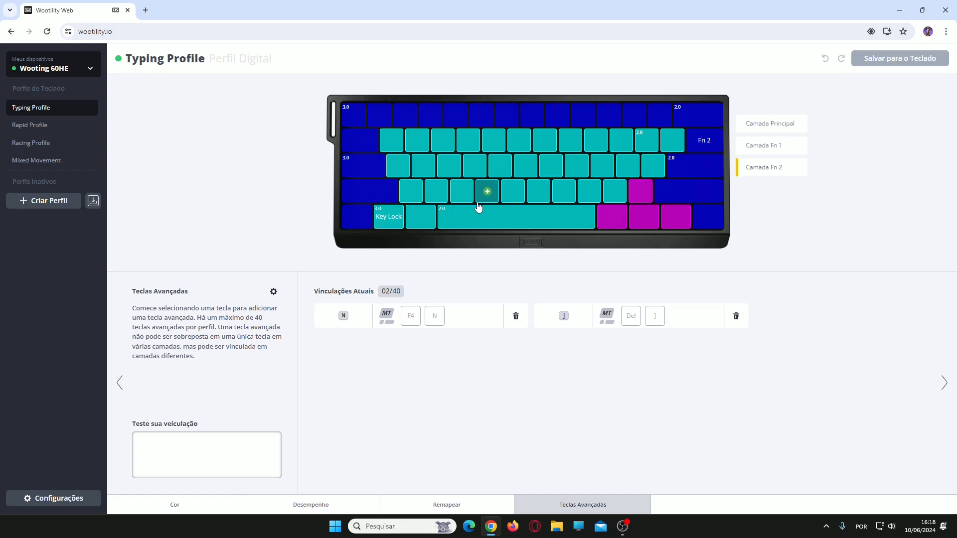
left_click(796, 152)
Examine the advanced key types offered for the main layer's C key: DKS, Mod Tap and Toggle
left_click(770, 126)
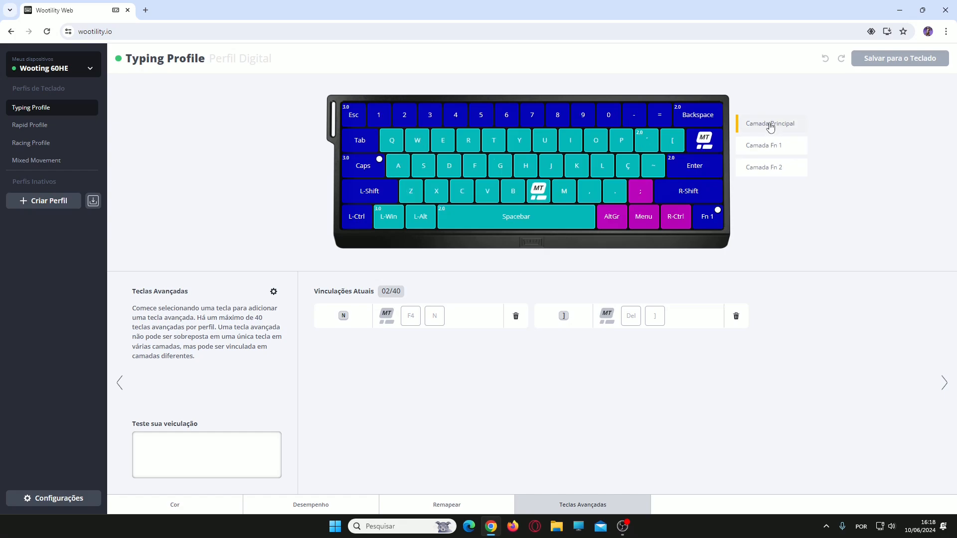
left_click(464, 195)
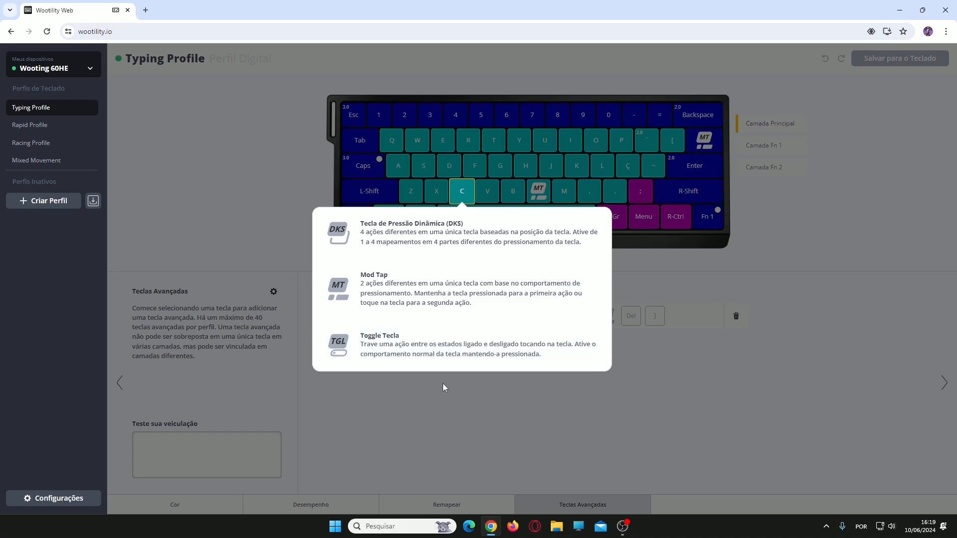
left_click(599, 458)
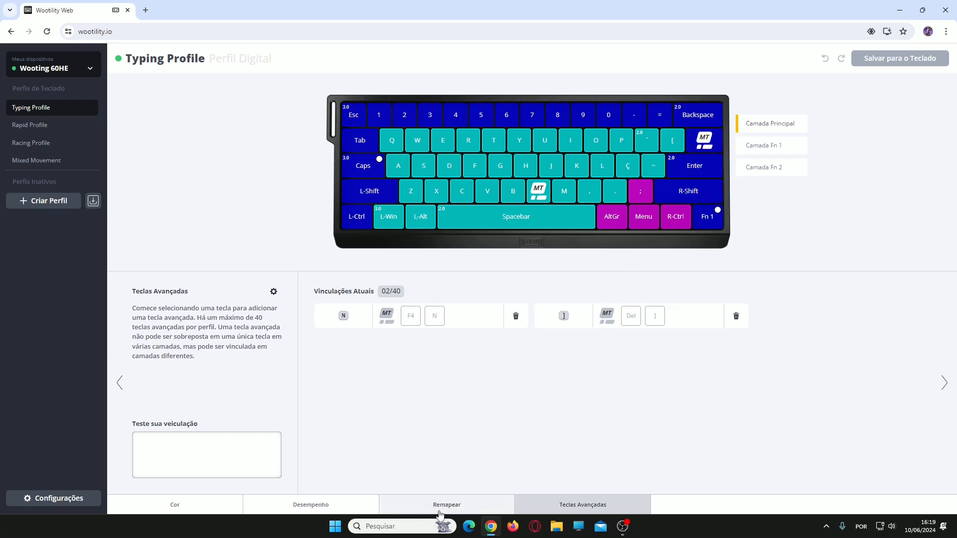
Switch to Firefox, load google.com.br, and close the browser using the N key's F4 Mod Tap binding
left_click(512, 527)
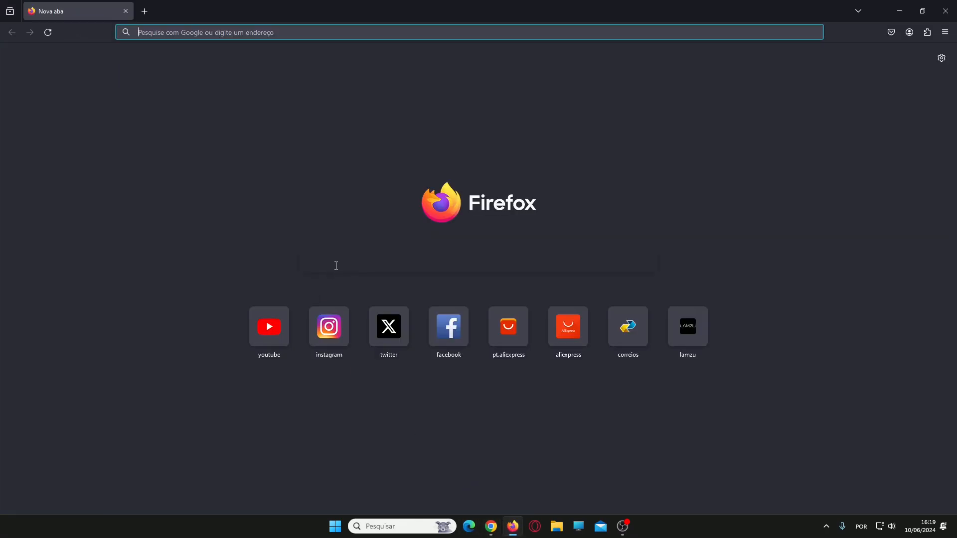
left_click(366, 255)
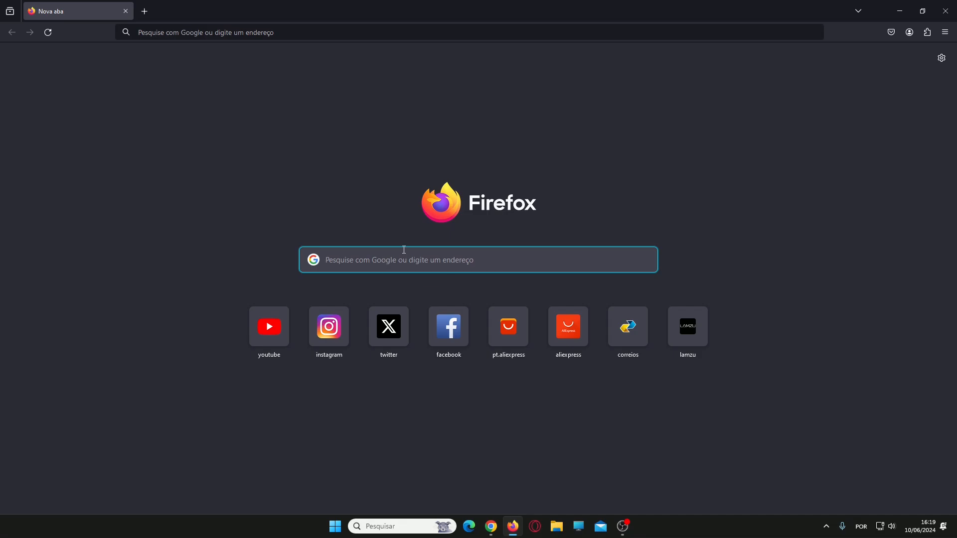
type("google.com.br")
key("Return")
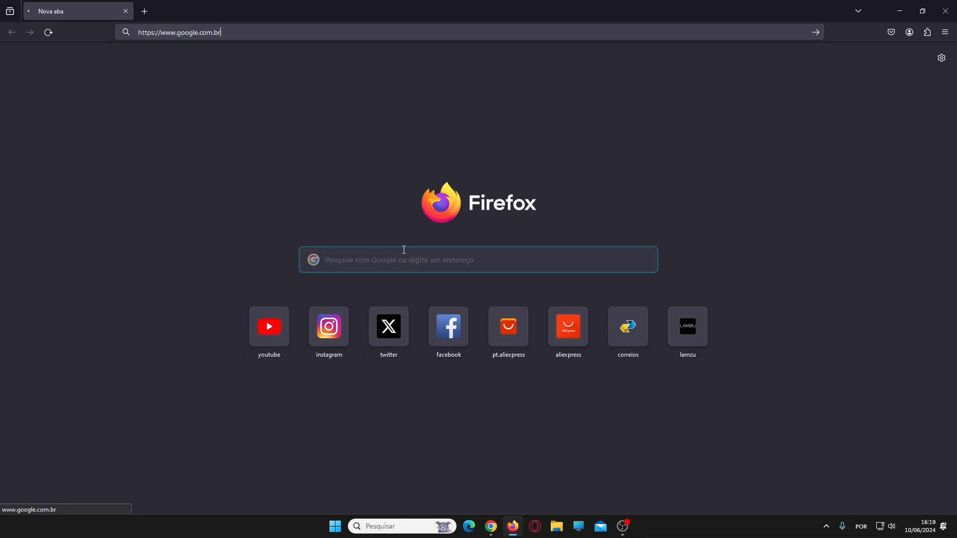
left_click(374, 185)
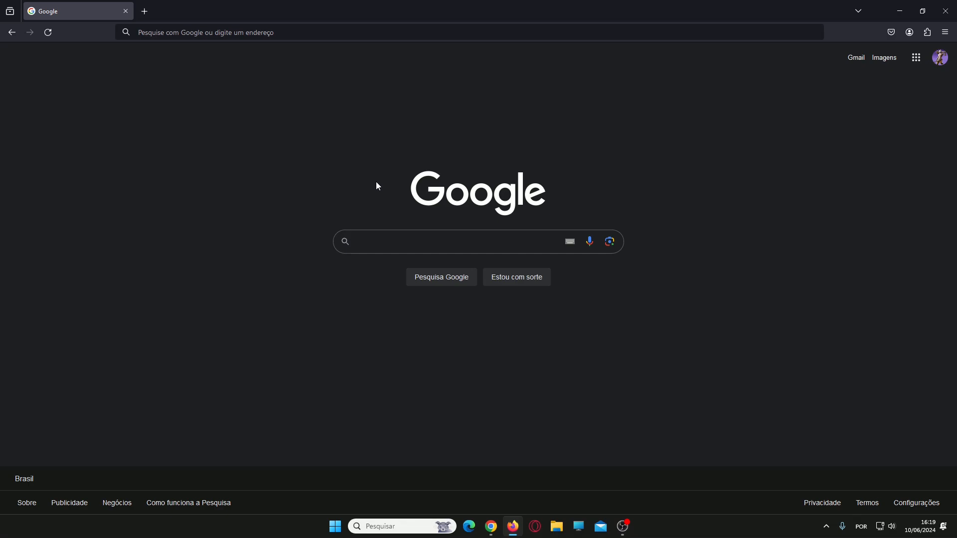
key("alt+Tab")
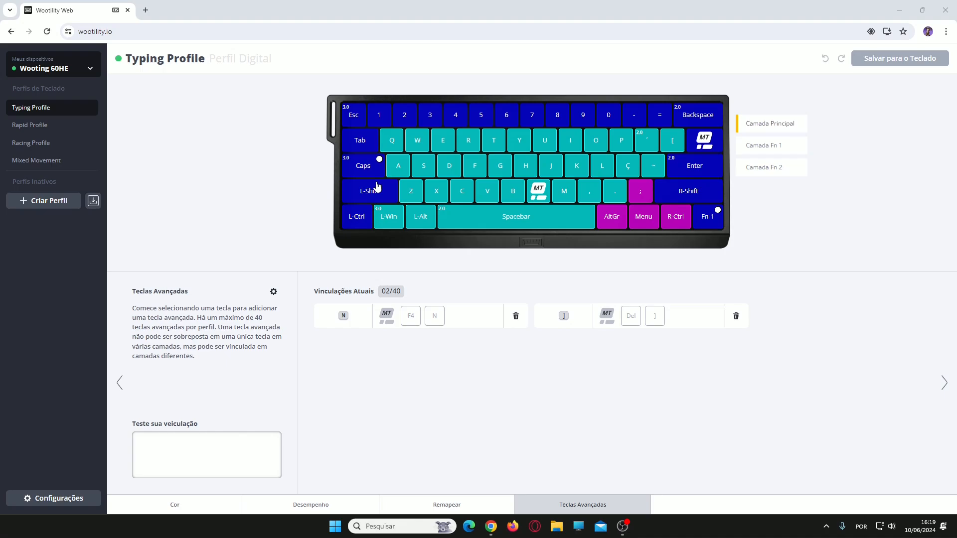
Relaunch Firefox, focus its search field, and repeat the F4 Mod Tap test by closing the browser
left_click(514, 527)
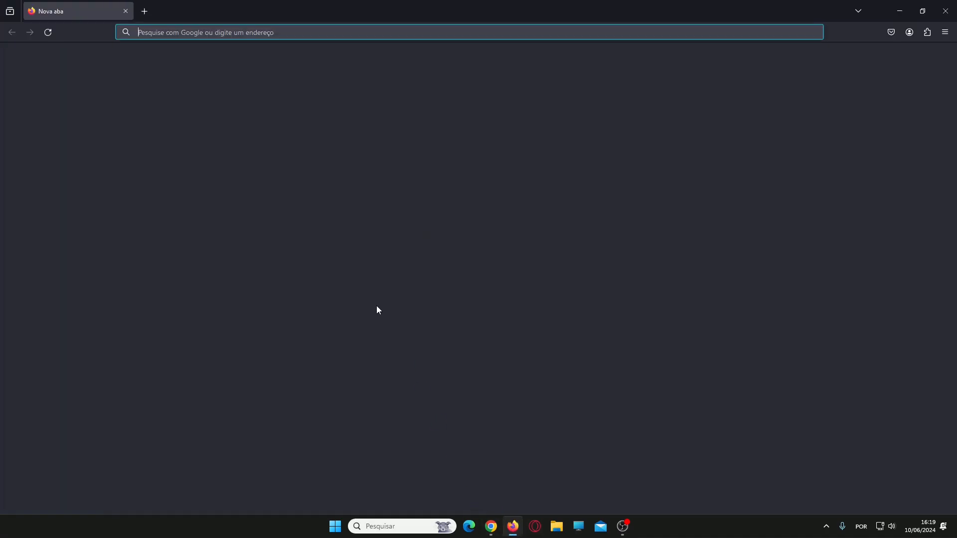
left_click(372, 265)
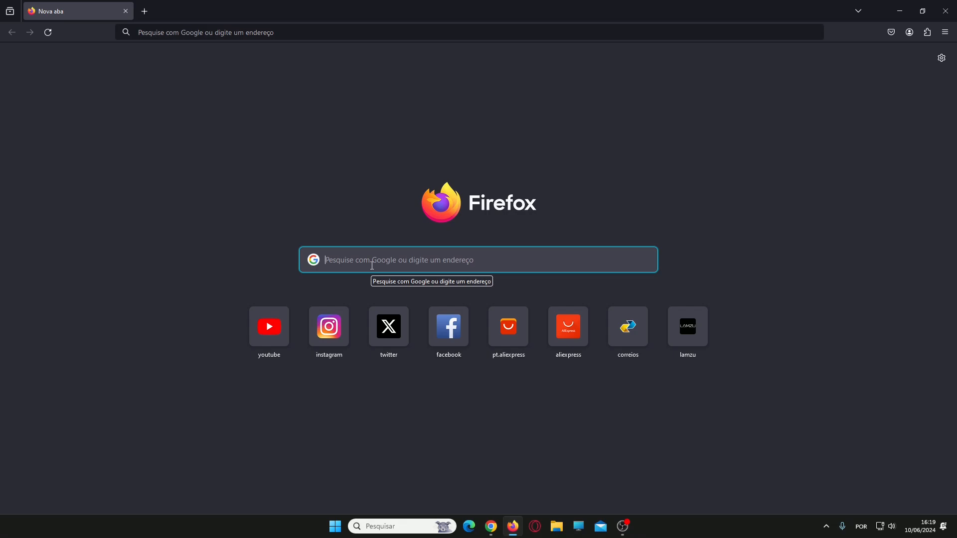
key("alt+F4")
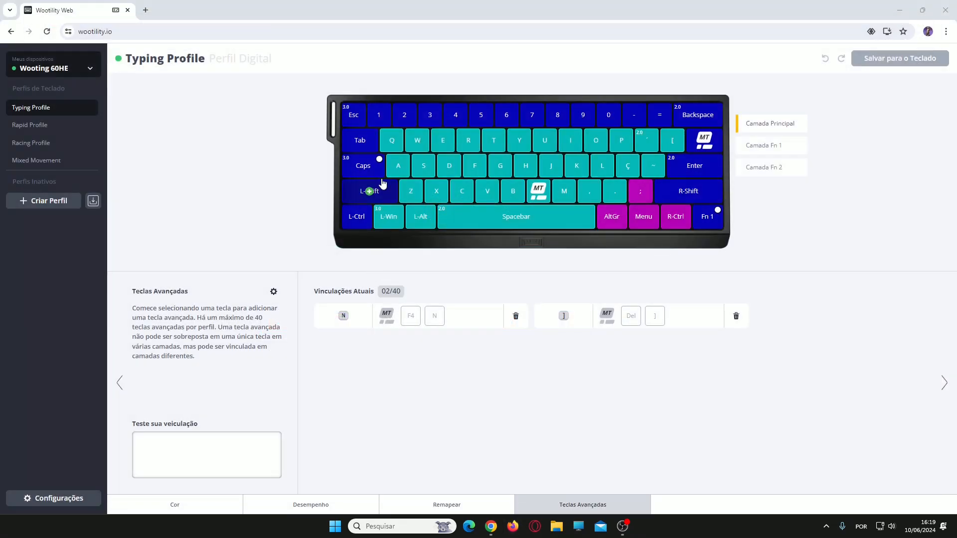
Relaunch Firefox and enter a run of n characters in its search field to test the N key's tap action
left_click(514, 527)
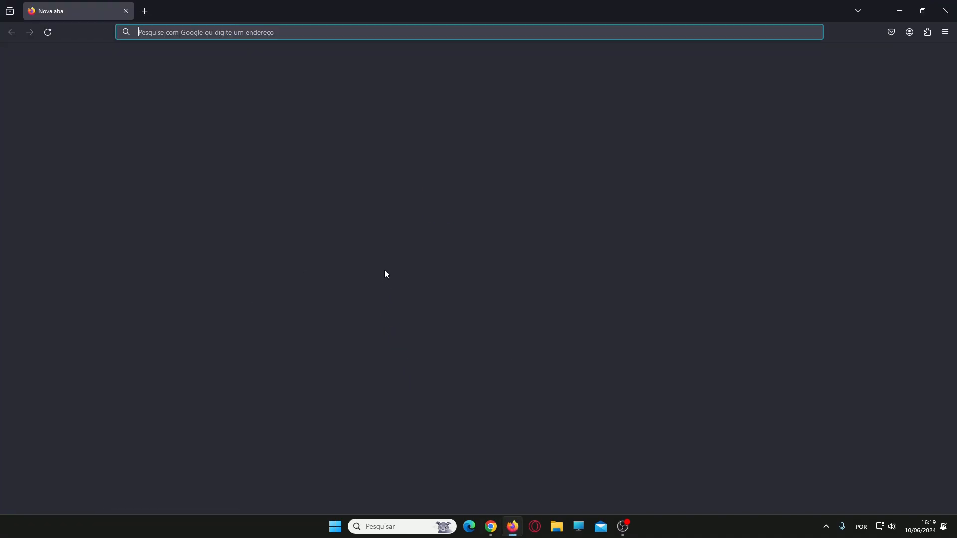
left_click(406, 267)
type("nnn")
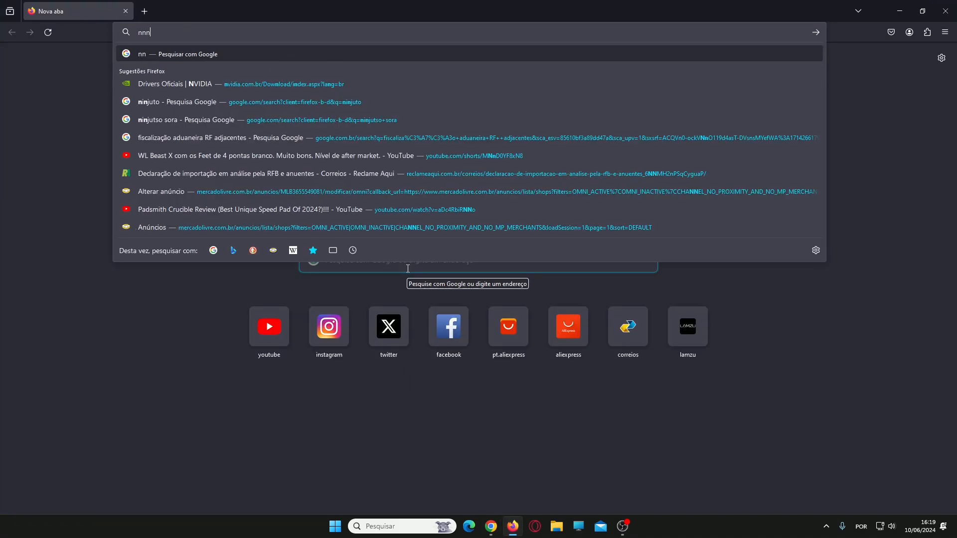
type("nnnnnnnnnnn")
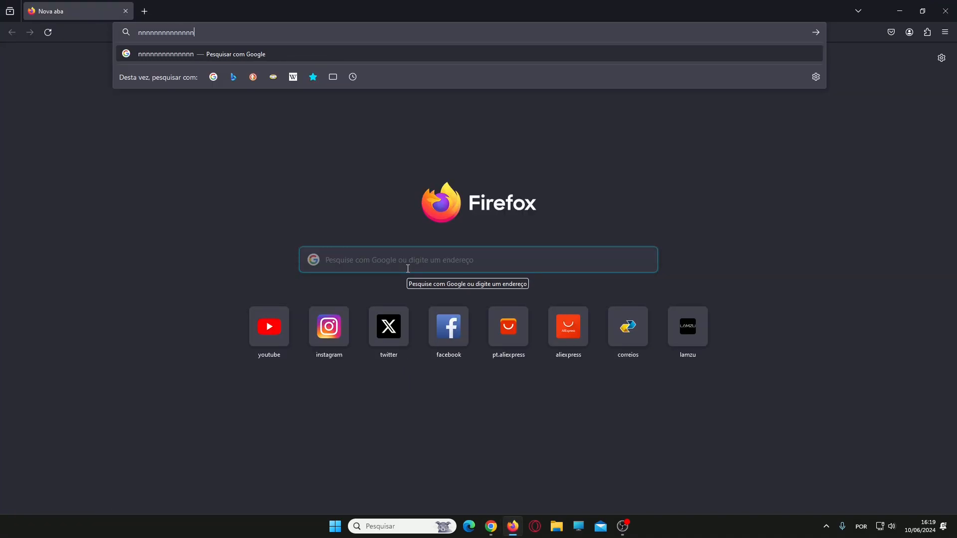
Extend the run of n characters in the Firefox search field, and close the browser with the N key's F4 Mod Tap action
type("nnnnnn")
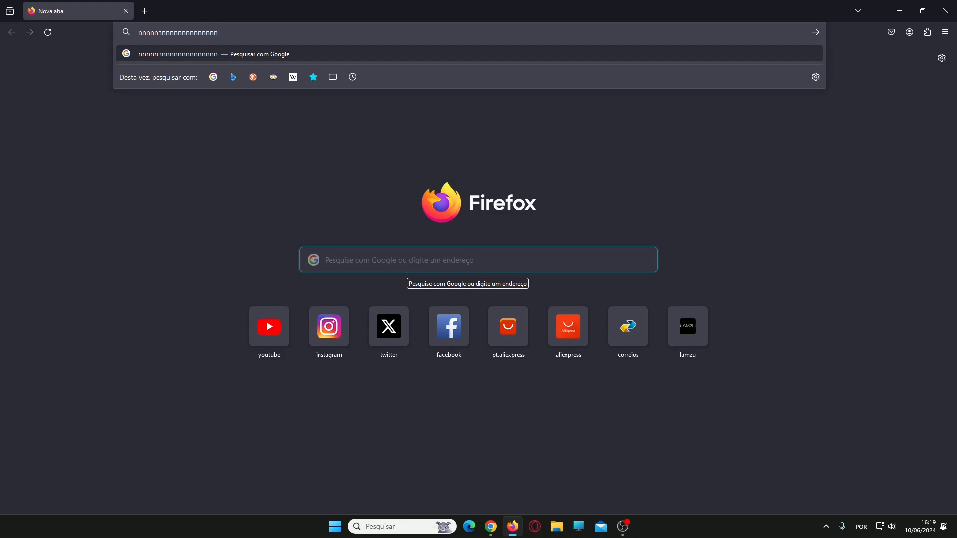
type("nnnnnnnnnnnnnnnnnnnnnnnn")
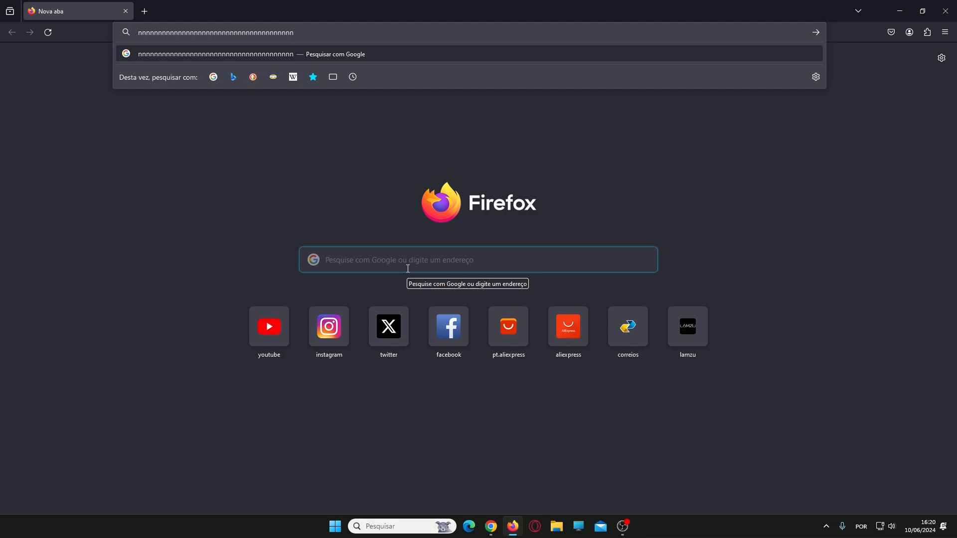
type("nnnnnn")
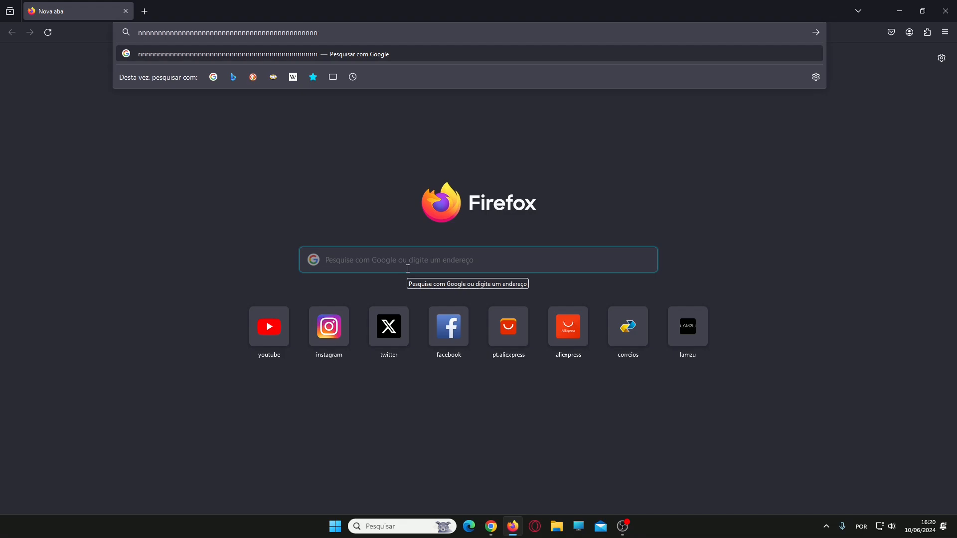
type("nnnnnnnnnnnnn")
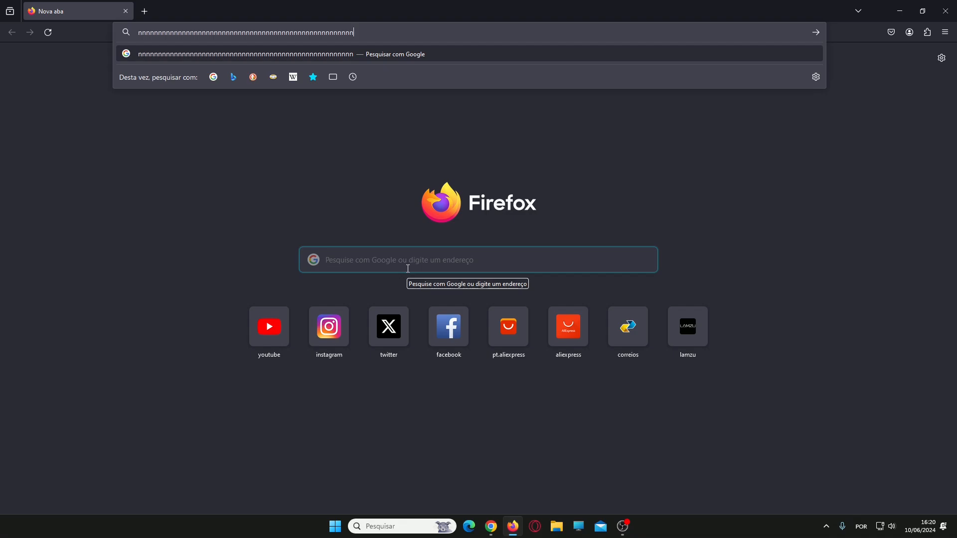
type("nnnnnnnnnnn")
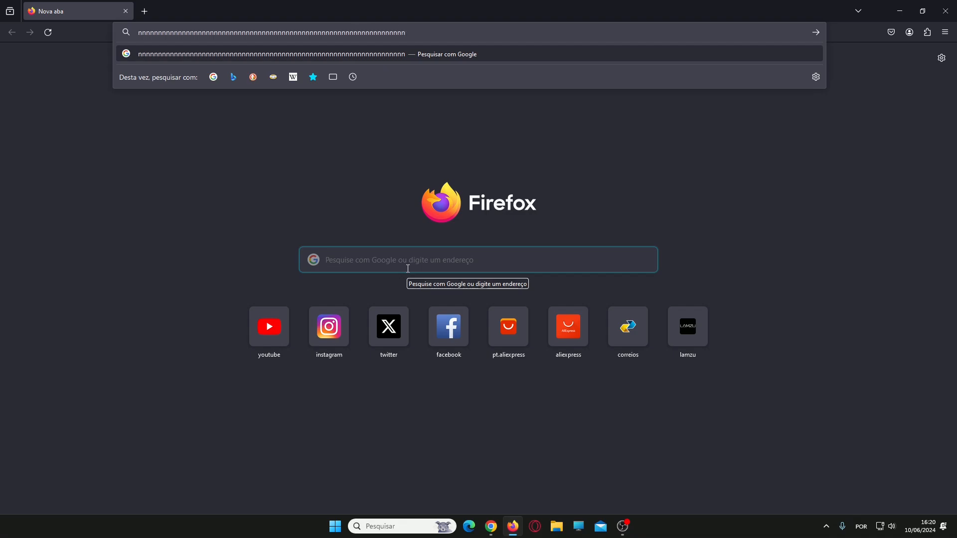
key("alt+F4")
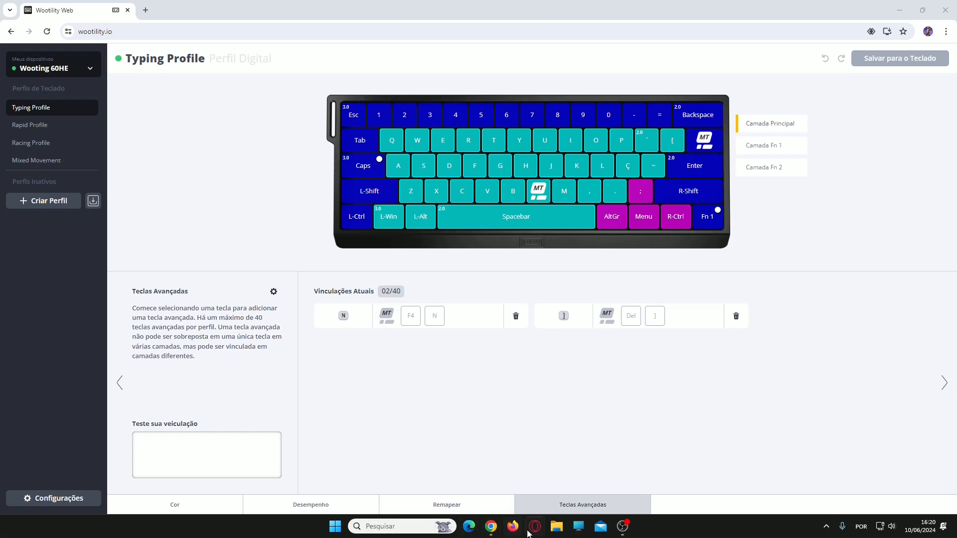
Relaunch Firefox and fill its search field with a fresh run of n characters using the N key's tap action
left_click(514, 527)
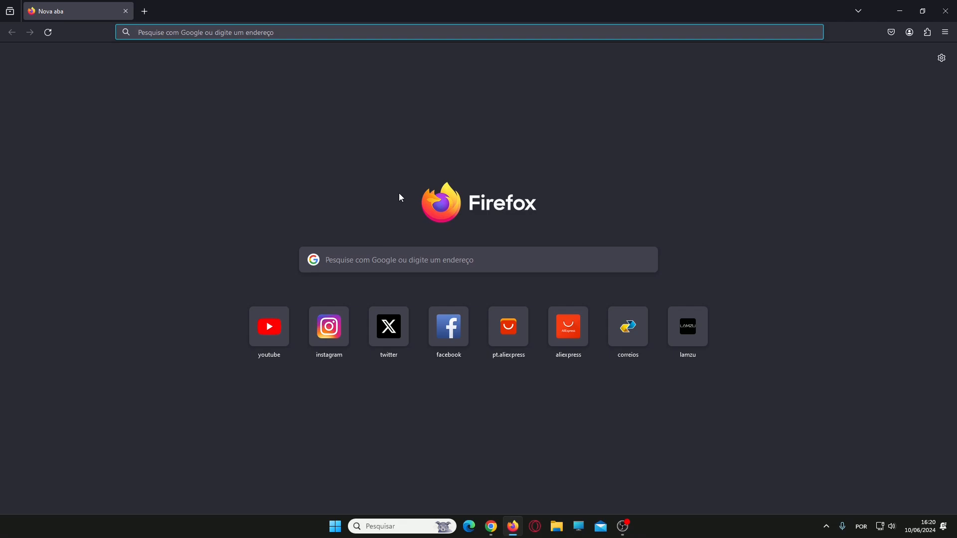
left_click(223, 37)
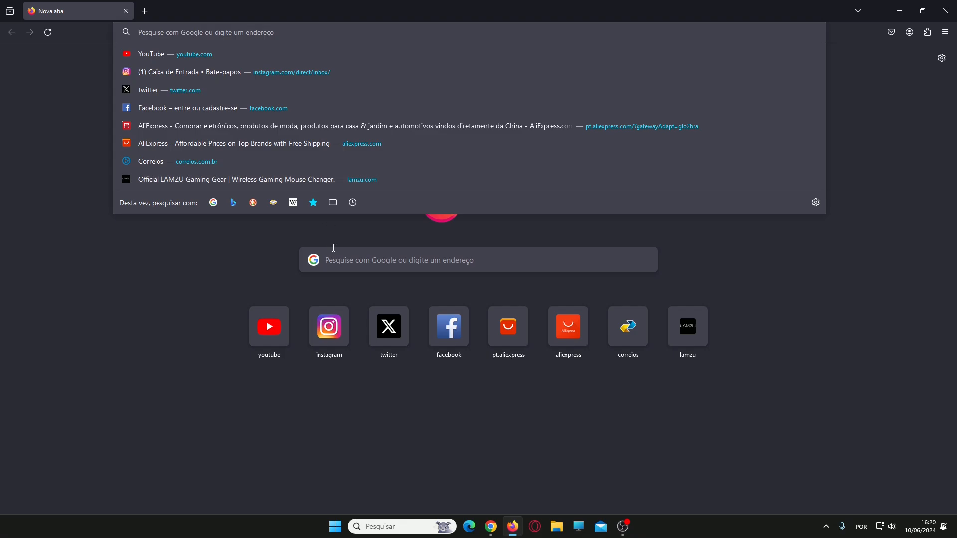
left_click(345, 263)
type("nnnnnnn")
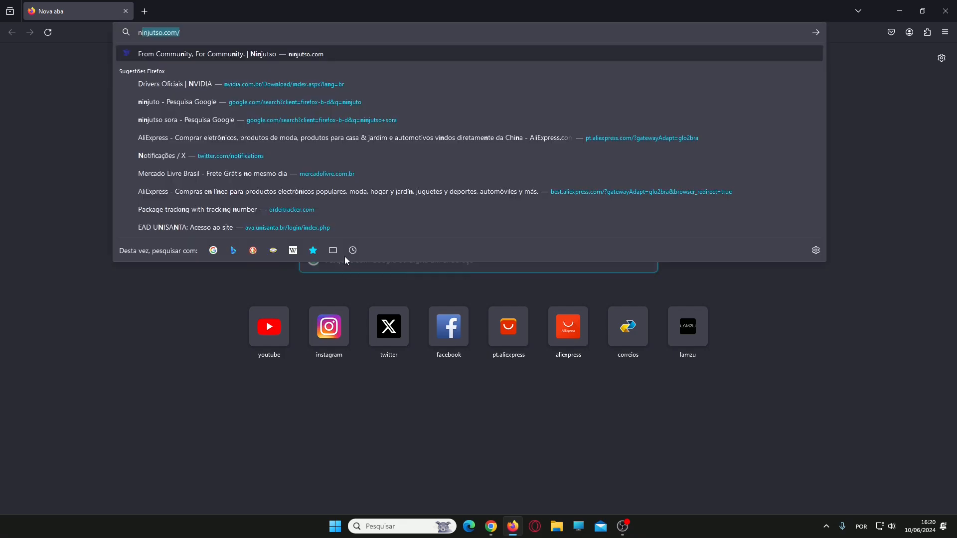
type("nnnnnnnnnnnnn")
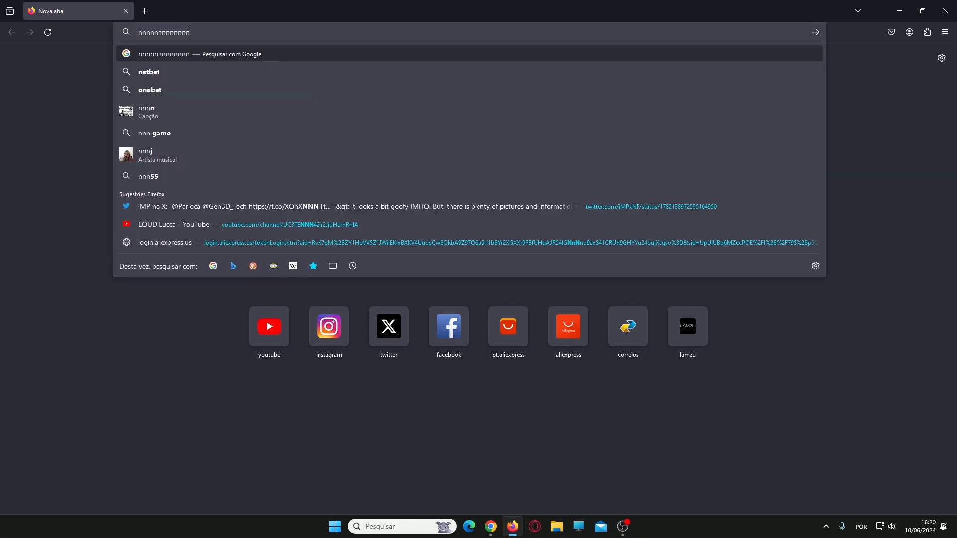
type("nnnnnnnnn")
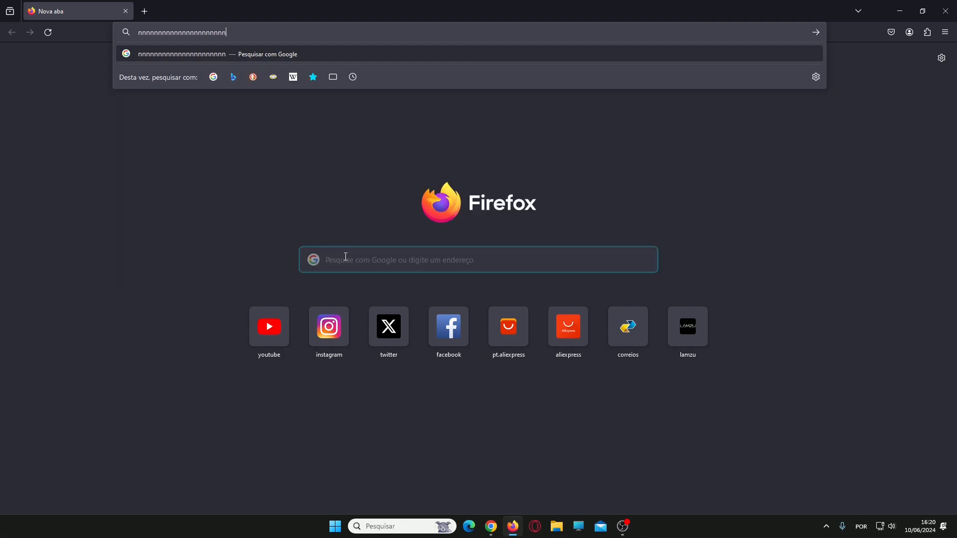
type("nn")
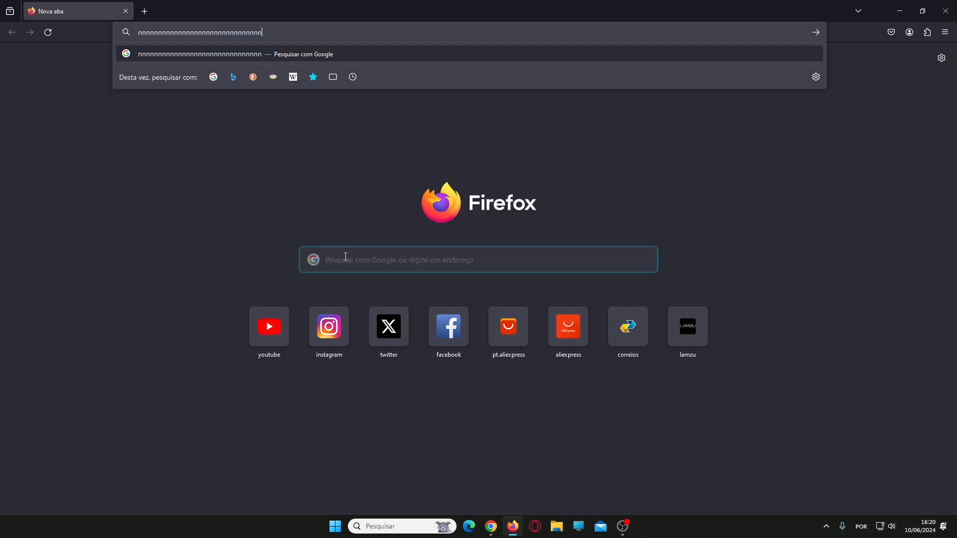
Replace the search text with a mixed run of n and m characters to compare the Mod Tap N key with the regular M key
key("BackSpace")
key("BackSpace")
key("BackSpace")
key("BackSpace")
key("BackSpace")
key("BackSpace")
key("BackSpace")
key("BackSpace")
key("BackSpace")
key("BackSpace")
key("BackSpace")
key("BackSpace")
key("BackSpace")
key("BackSpace")
key("BackSpace")
key("BackSpace")
key("BackSpace")
key("BackSpace")
key("BackSpace")
key("BackSpace")
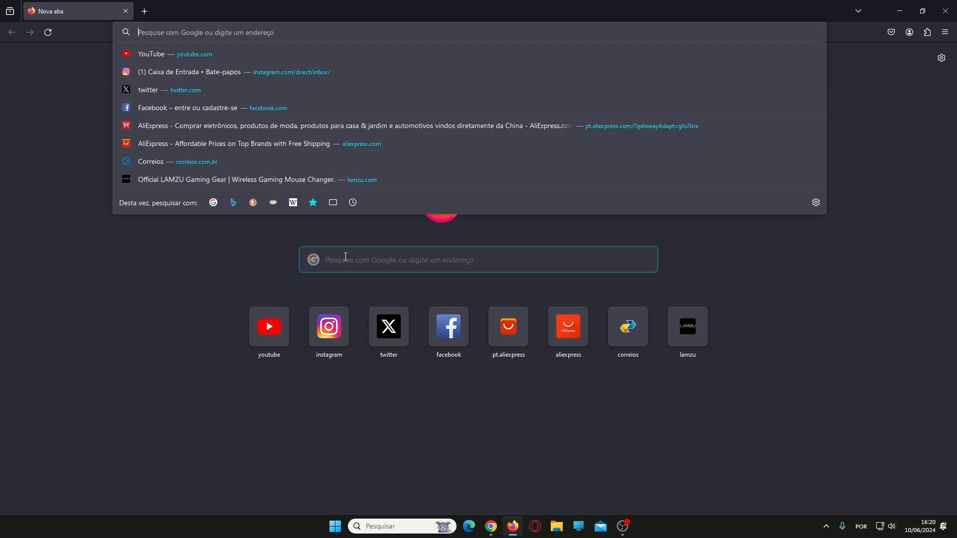
type("mn")
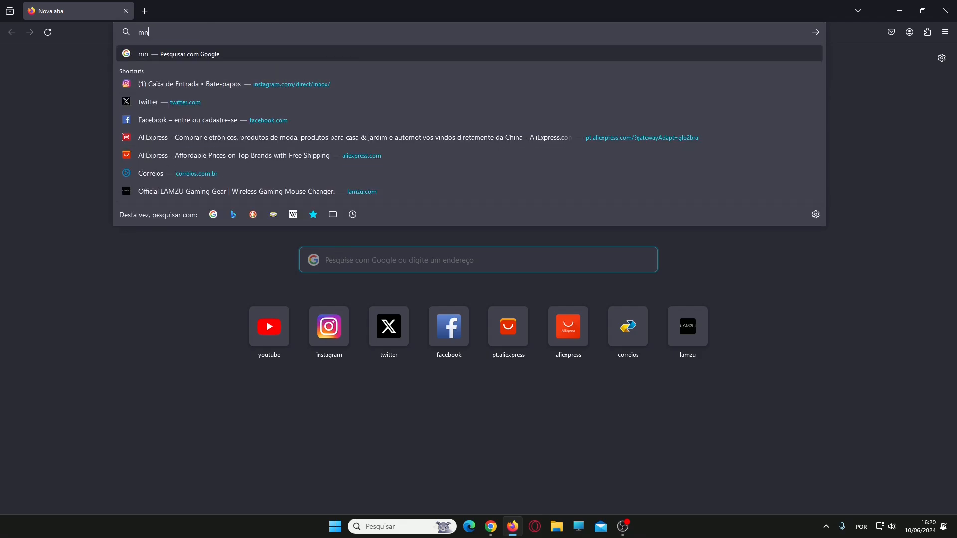
type("nnnnnnnnnn")
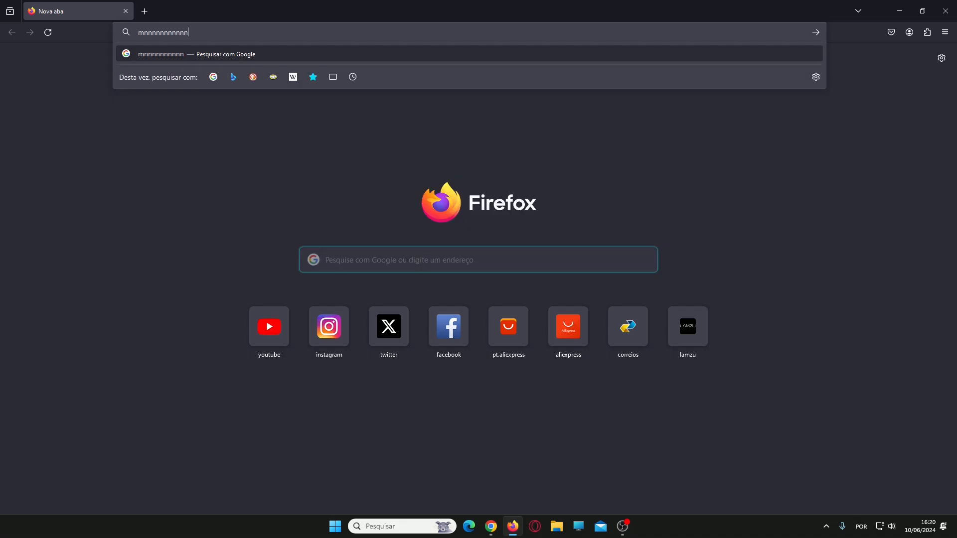
type("nnnnnnnmmmmmmmmmmmmmmmmmmmmmmmmmmmmmmm")
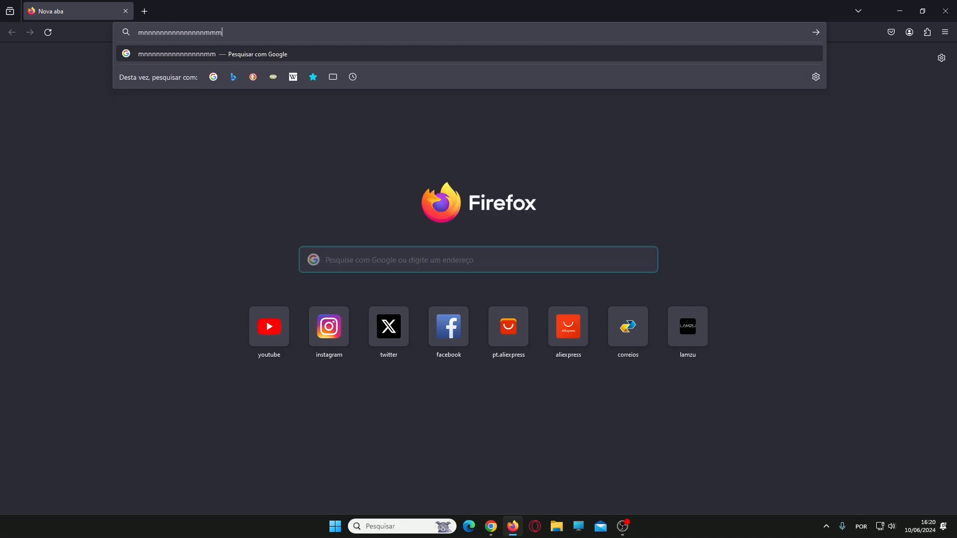
type("mmmmmmmmmmmmmmmmmmmmmmmmmmmmmmmmmmmmmmmmmmmmmmmmmmmmmmmmmmmmmmm")
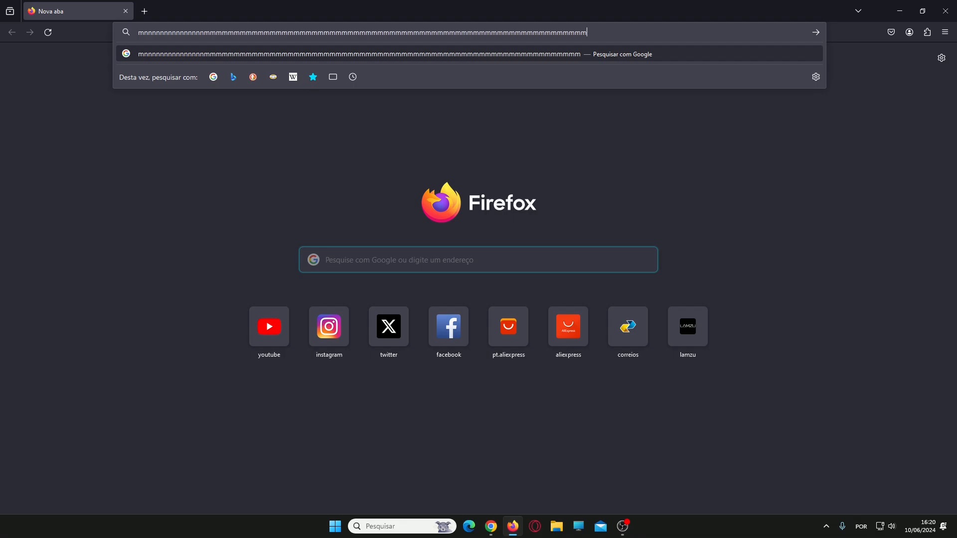
type("mmnnnn")
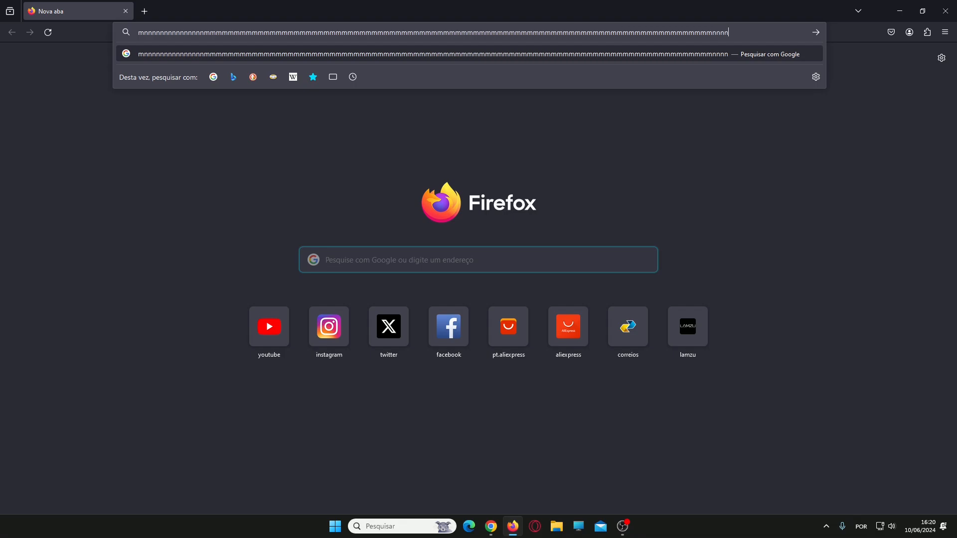
Trim the end of the mixed n and m run, and close Firefox with the N key's F4 Mod Tap action
key("BackSpace")
key("BackSpace")
key("BackSpace")
key("BackSpace")
key("BackSpace")
key("BackSpace")
key("BackSpace")
key("BackSpace")
key("BackSpace")
key("BackSpace")
key("BackSpace")
key("BackSpace")
key("BackSpace")
key("BackSpace")
key("BackSpace")
key("BackSpace")
key("BackSpace")
key("BackSpace")
key("BackSpace")
key("BackSpace")
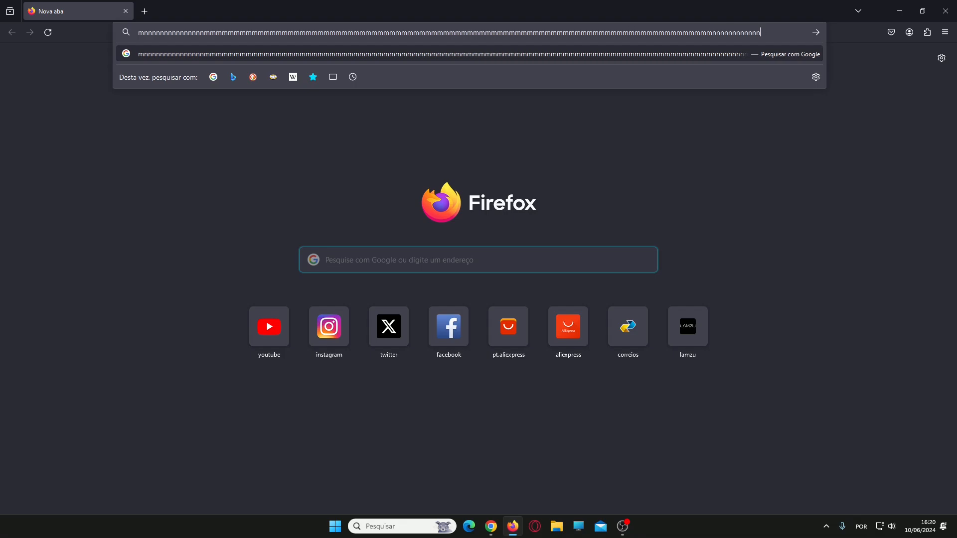
key("BackSpace")
key("BackSpace")
key("BackSpace")
key("BackSpace")
key("BackSpace")
key("BackSpace")
key("BackSpace")
key("BackSpace")
key("BackSpace")
key("BackSpace")
key("BackSpace")
key("BackSpace")
key("BackSpace")
key("BackSpace")
key("BackSpace")
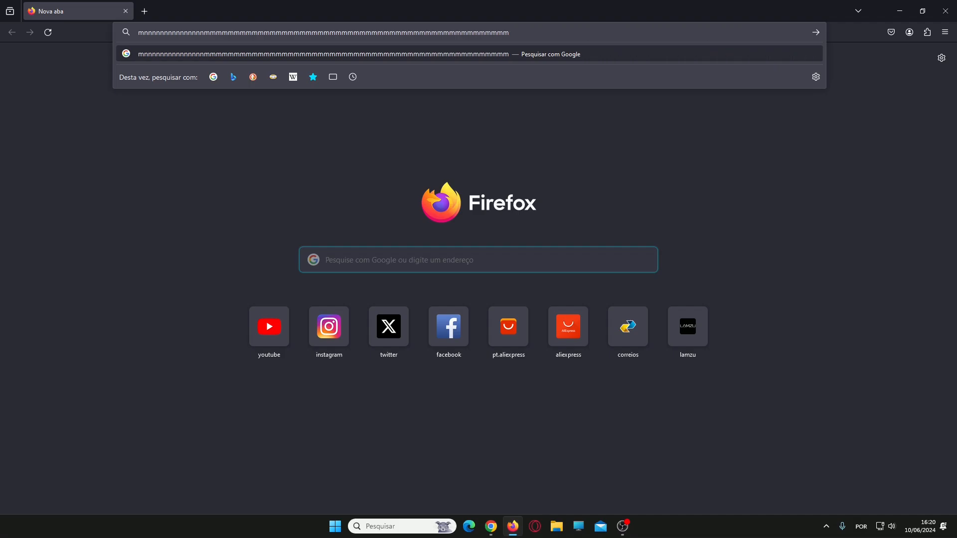
type("nnnnnnnnnn")
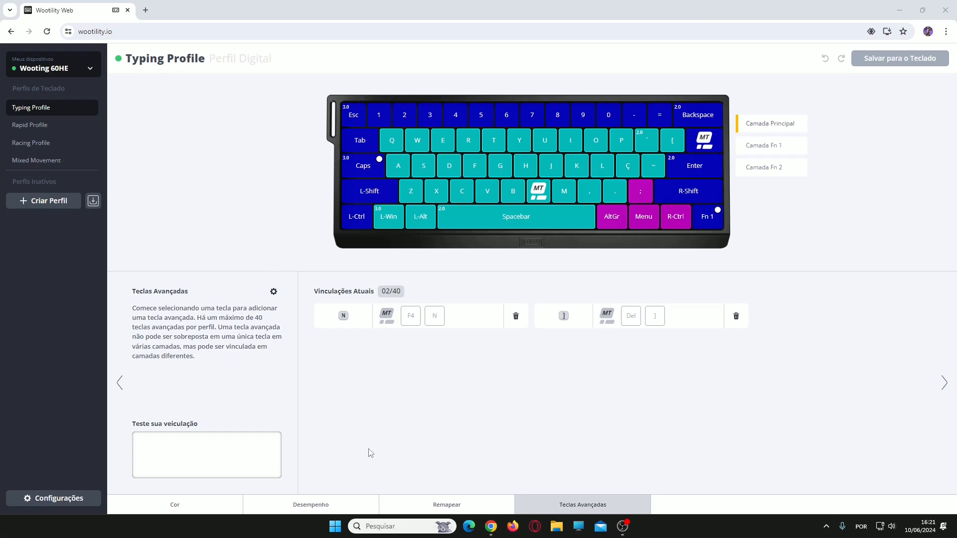
Relaunch Firefox and enter a run of ] characters followed by a run of [ characters in the address bar
left_click(513, 527)
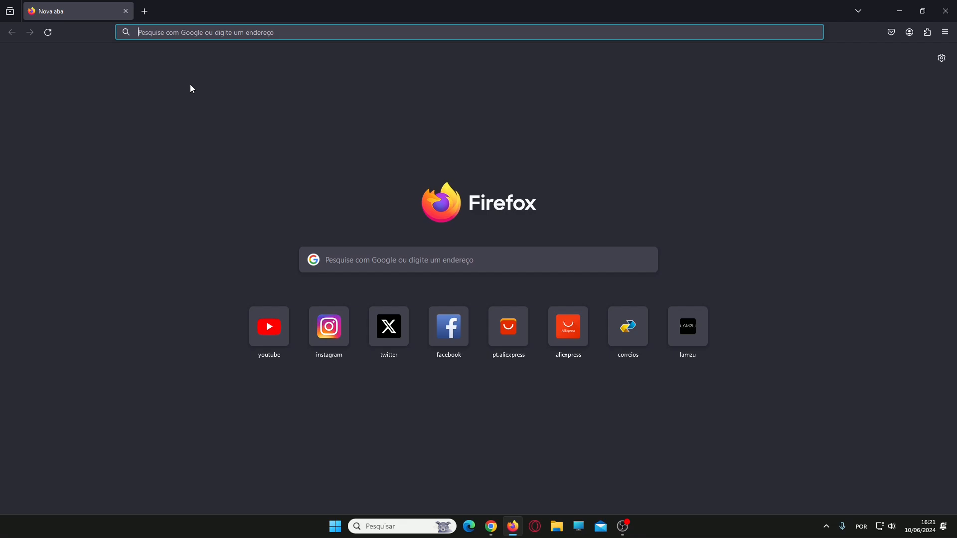
left_click(171, 37)
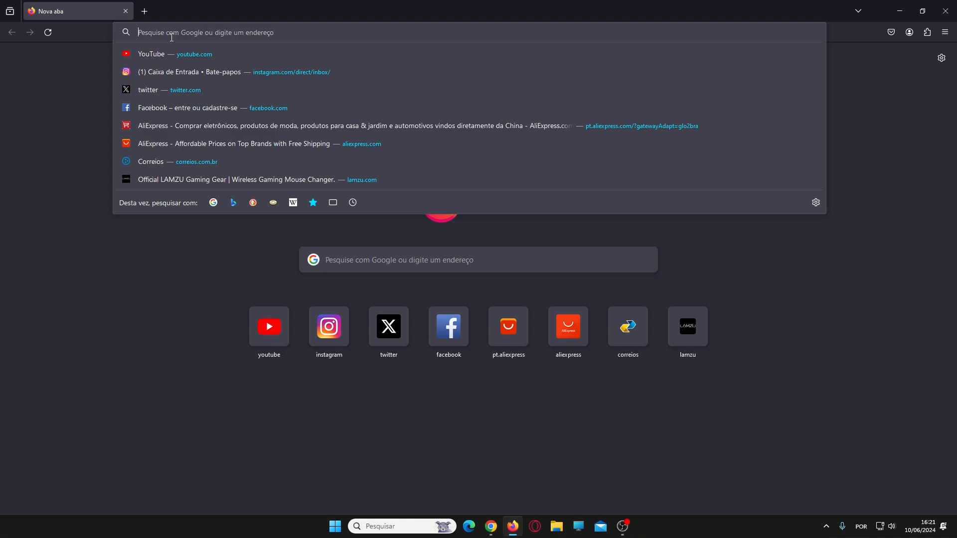
type("]]]")
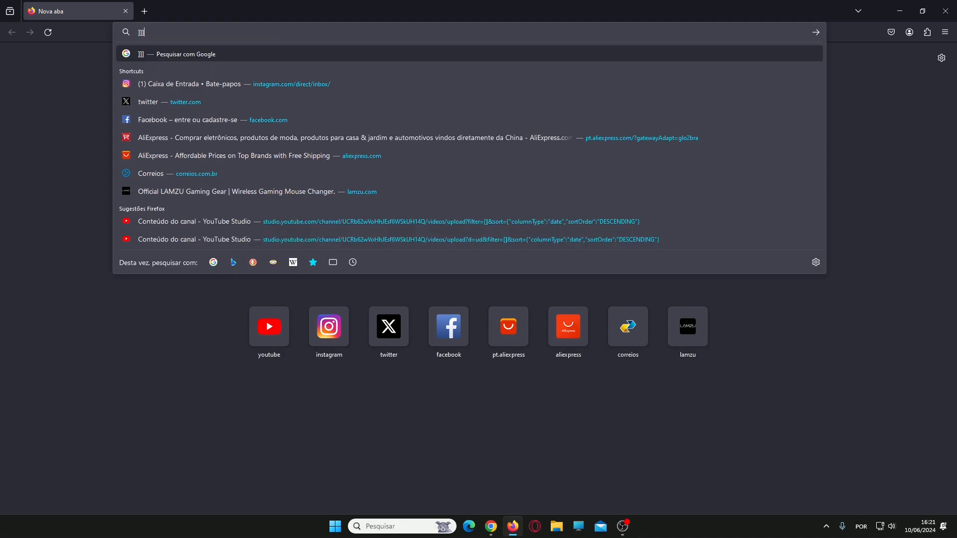
type("]]]]]]]]]]]]]]]")
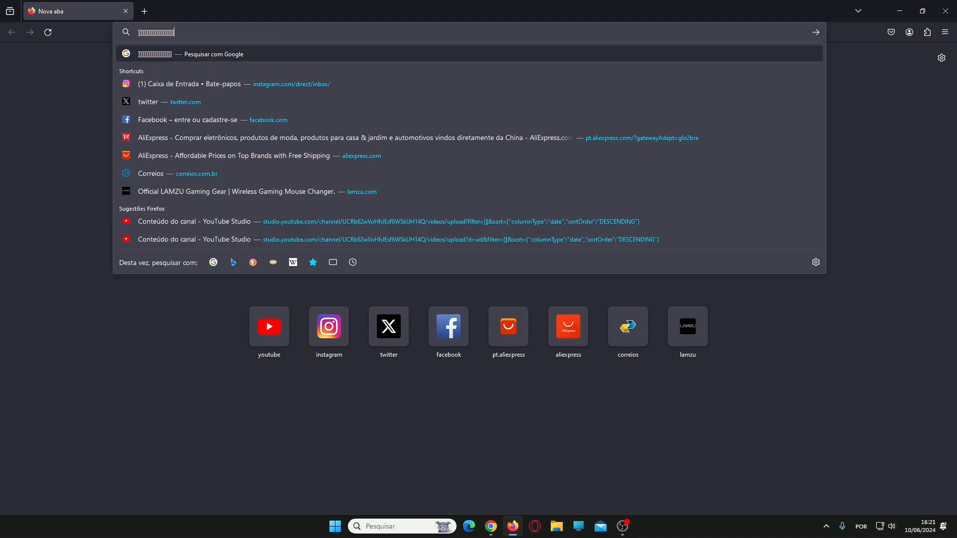
type("]]")
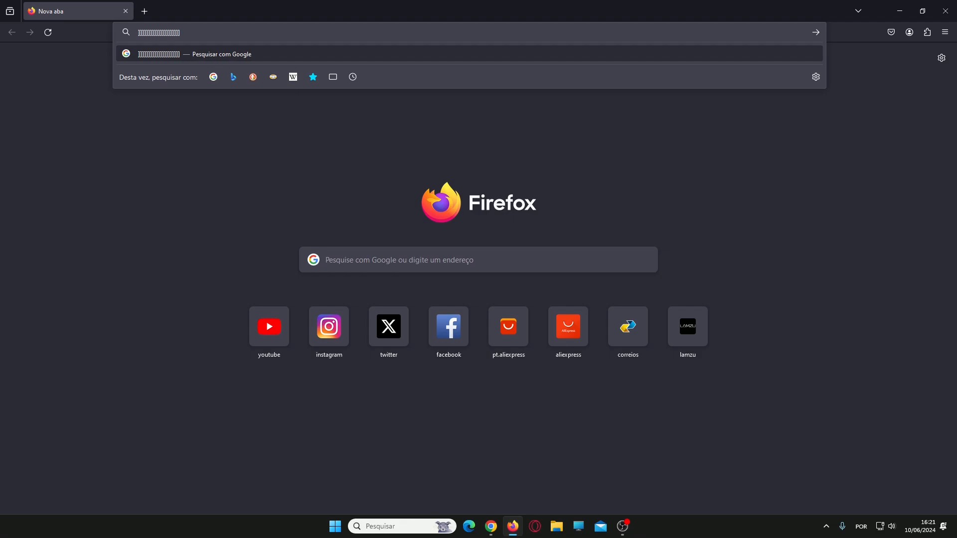
type("]]]]]]]]]]]]")
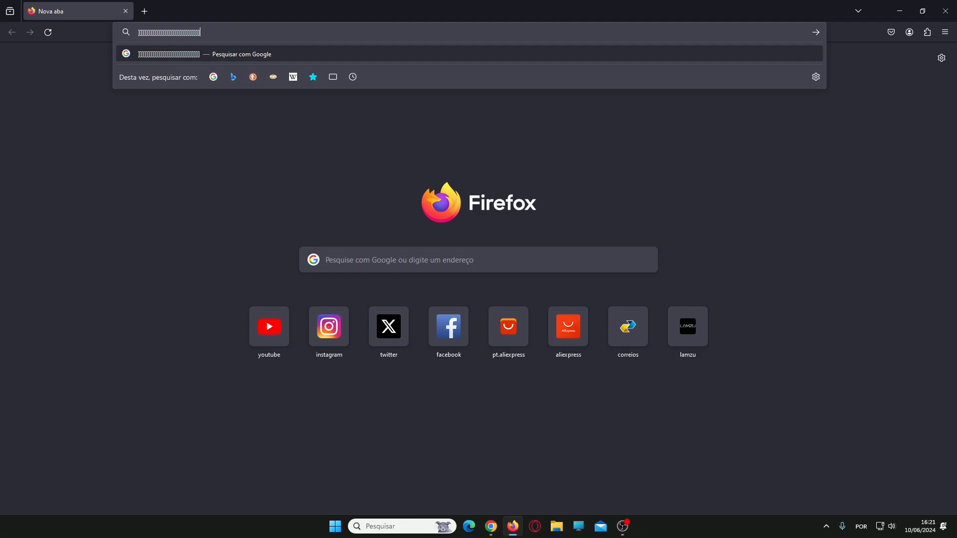
type("[[[[[[[[[[[[[[[[[[[[[[[[[[[")
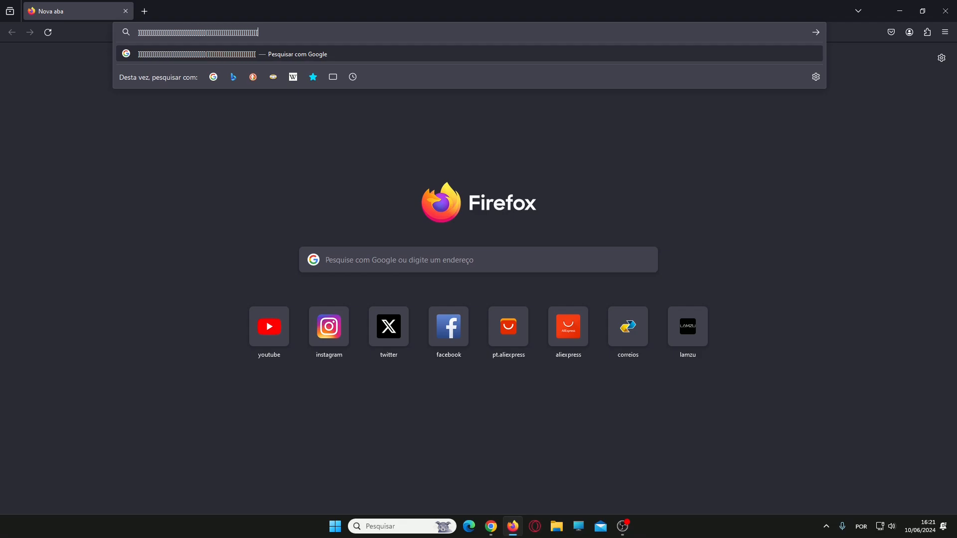
type("[[[[[[[[[[[[[[[[[[[[[[[[[[[[[[[[[[[[[[[[[[[")
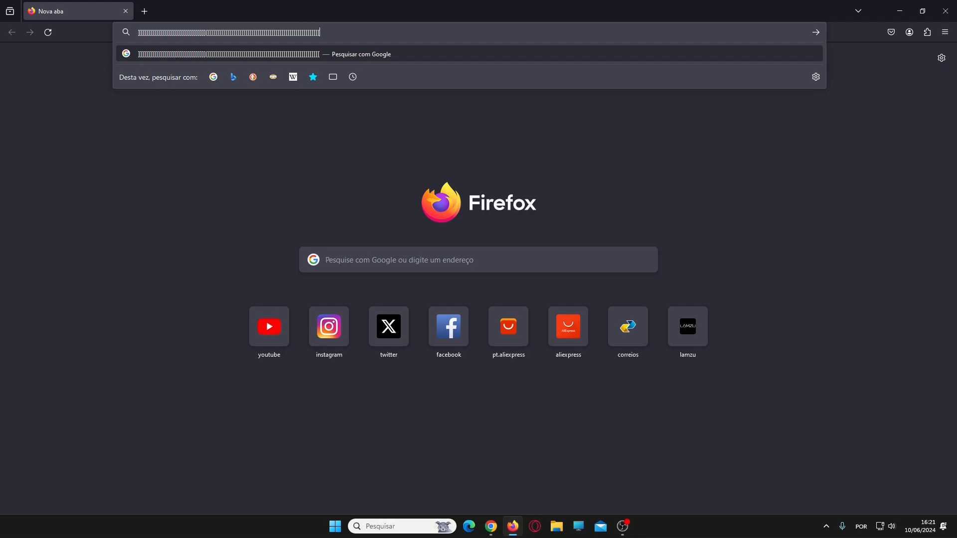
Shorten the bracket run in the address bar, removing characters both before and after the text cursor
key("BackSpace")
key("Delete")
key("Delete")
key("Delete")
key("Delete")
key("Delete")
key("Delete")
key("Delete")
key("Delete")
key("Delete")
key("Delete")
key("Delete")
key("Delete")
key("Delete")
key("Delete")
key("Delete")
key("Delete")
key("Delete")
key("Delete")
key("Delete")
key("Delete")
key("Delete")
key("Delete")
key("Delete")
key("Delete")
key("Delete")
key("Delete")
key("Delete")
key("Delete")
key("BackSpace")
key("BackSpace")
key("BackSpace")
key("BackSpace")
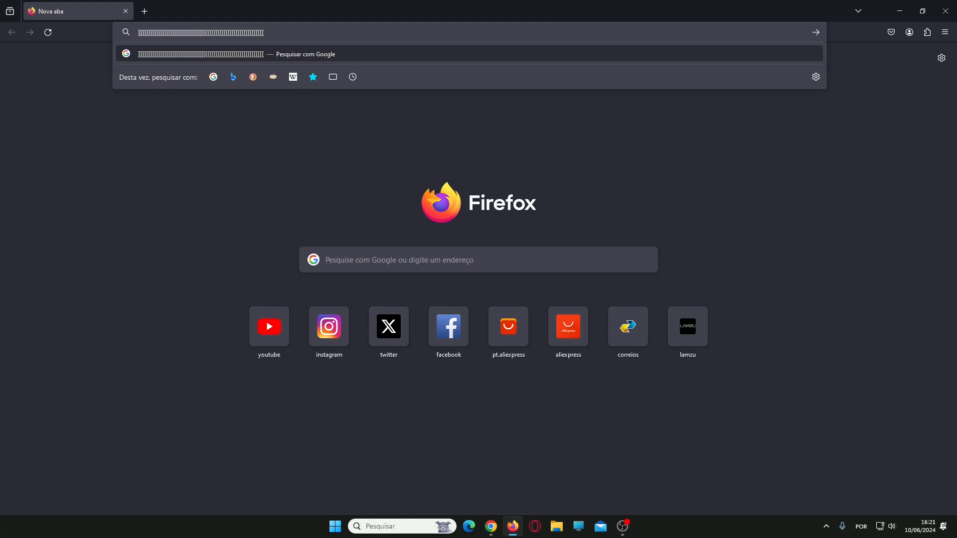
key("BackSpace")
key("BackSpace")
key("BackSpace")
key("BackSpace")
key("BackSpace")
key("BackSpace")
key("BackSpace")
key("BackSpace")
key("BackSpace")
key("BackSpace")
key("BackSpace")
key("BackSpace")
key("BackSpace")
key("BackSpace")
key("BackSpace")
key("BackSpace")
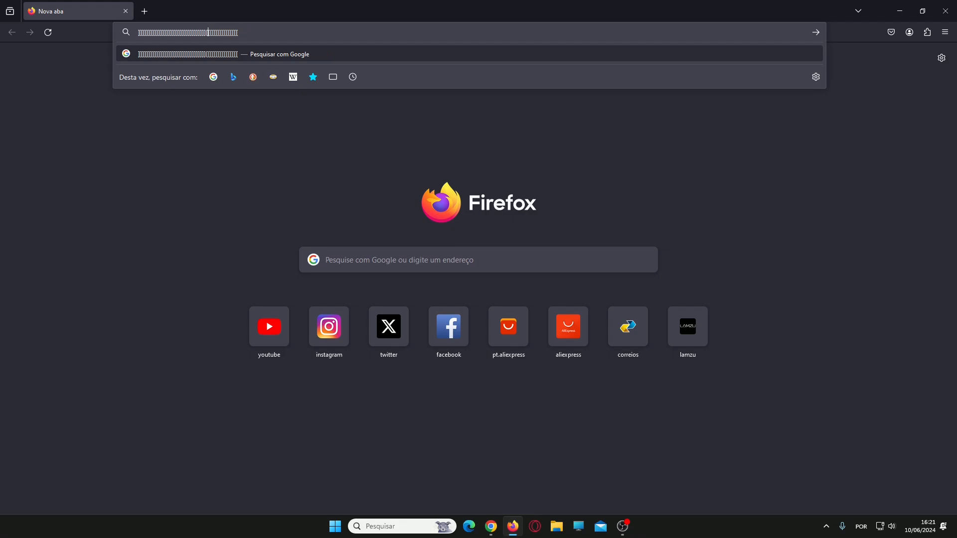
Alternate backward and forward deletions midway through the bracket run to test the ] key's Del Mod Tap action
key("BackSpace")
key("Delete")
key("BackSpace")
key("Delete")
key("BackSpace")
key("Delete")
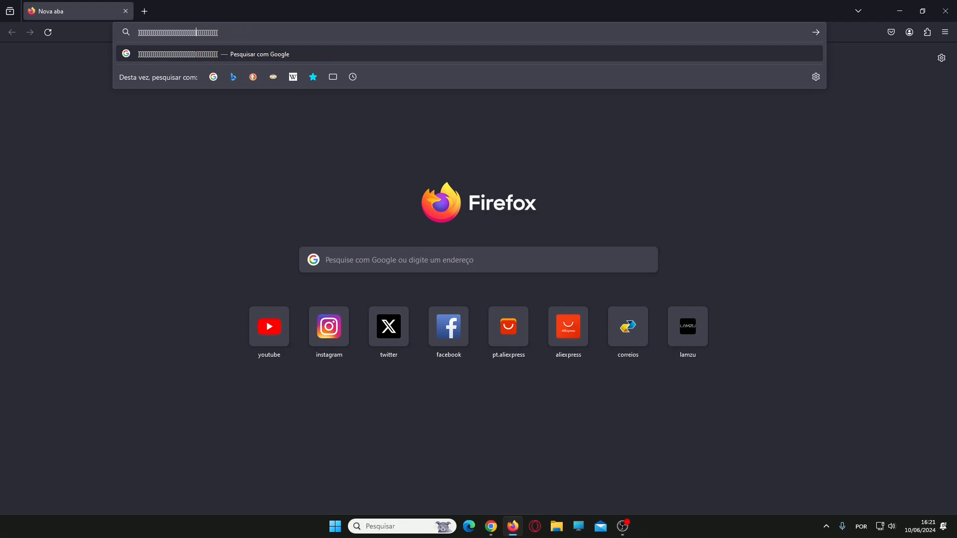
key("BackSpace")
key("Delete")
key("BackSpace")
key("BackSpace")
key("Delete")
key("BackSpace")
key("Delete")
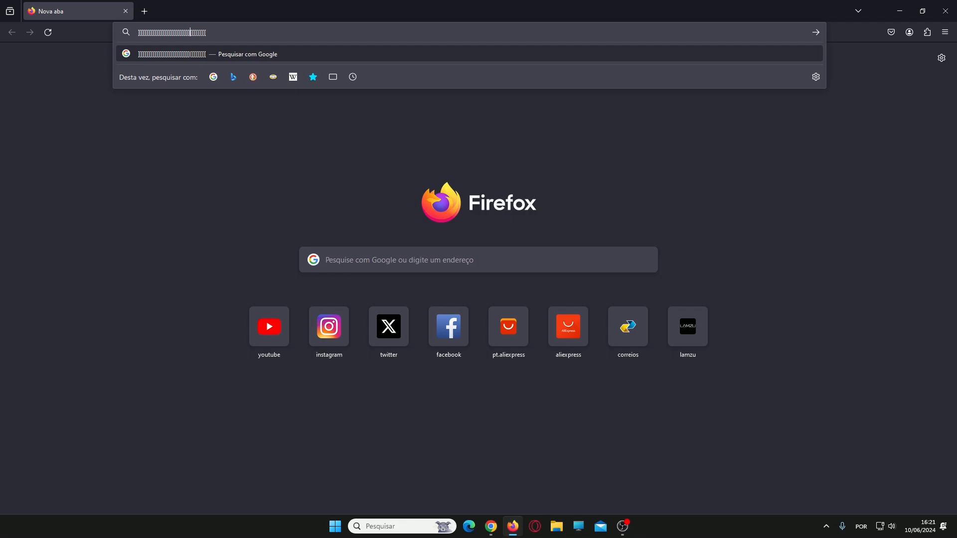
Delete all the remaining brackets after the text cursor using the ] key's Del action
key("Delete")
key("Delete")
key("Delete")
key("Delete")
key("Delete")
key("Delete")
key("Delete")
key("Delete")
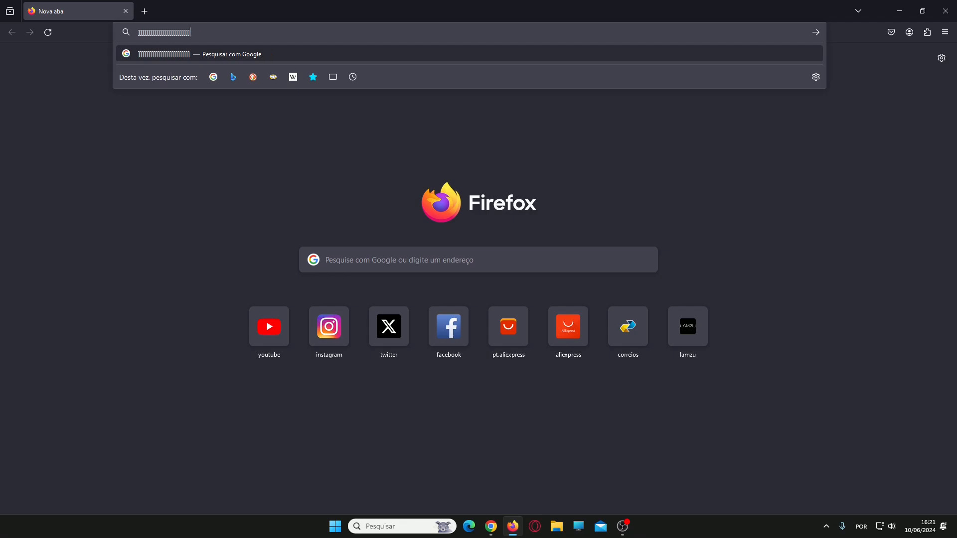
Add a run of acute accents to the address bar, inserting ] characters midway and deleting accents after the text cursor
type("´´´´´´´´´´´´´´´´´´´´´´´´´´´´´´´´´´´´´´´´´´´´´´´´")
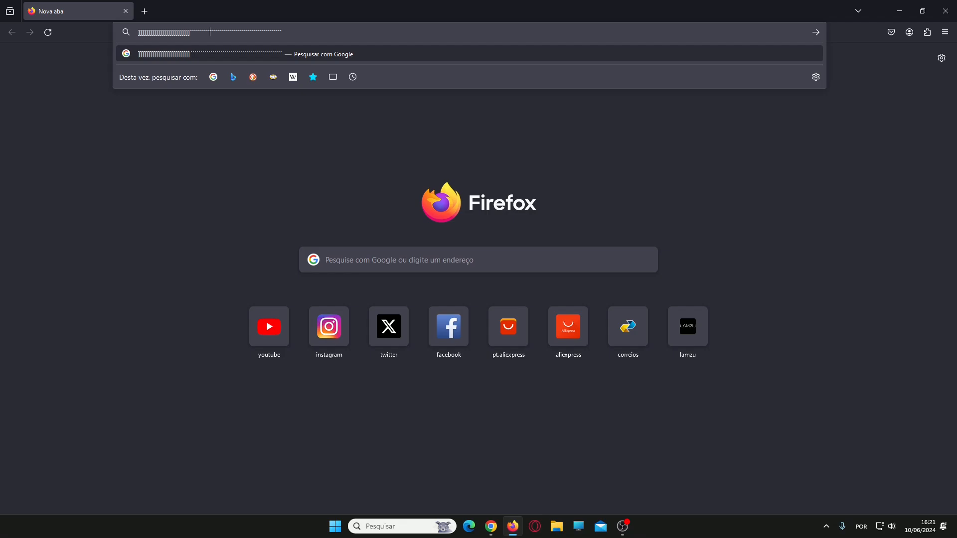
type("]]]]]]]]")
key("Delete")
key("Delete")
key("Delete")
key("Delete")
key("Delete")
key("Delete")
key("Delete")
key("Delete")
key("Delete")
key("Delete")
key("Delete")
key("Delete")
key("Delete")
key("Delete")
key("Delete")
key("Delete")
key("Delete")
key("Delete")
key("Delete")
key("Delete")
key("Delete")
key("Delete")
key("Delete")
key("Delete")
key("Delete")
key("Delete")
key("Delete")
key("Delete")
key("Delete")
key("Delete")
key("Delete")
key("Delete")
key("Delete")
key("Delete")
key("Delete")
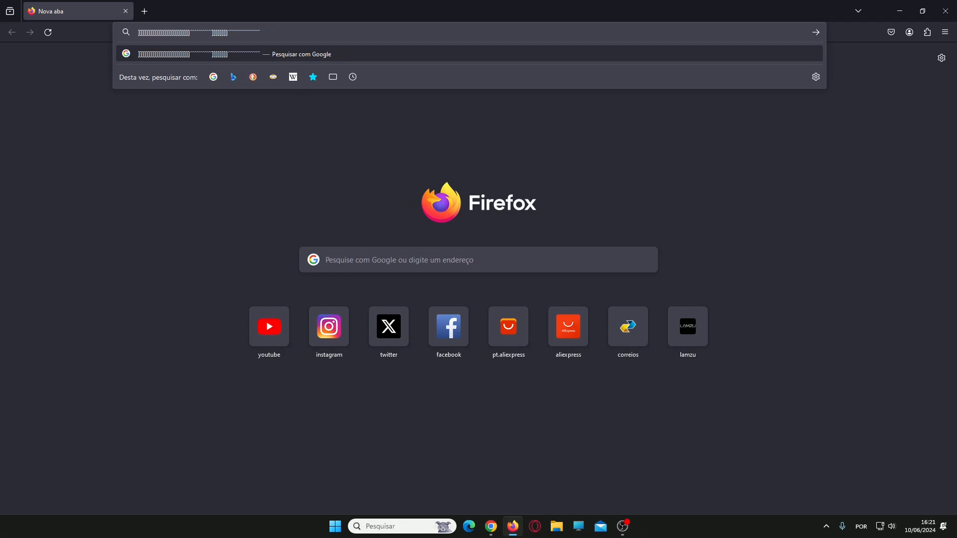
type("]]]]")
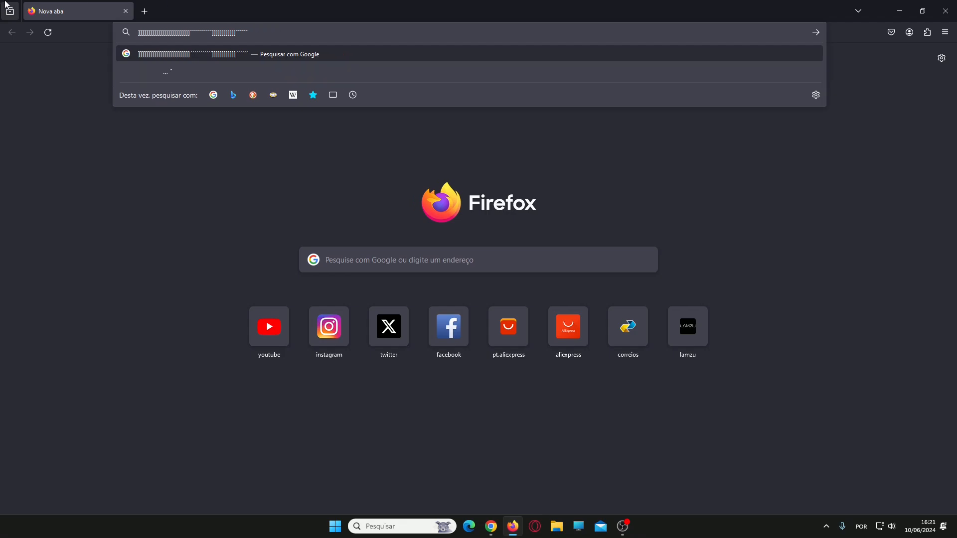
Clear all the test characters from the address bar and minimise the Firefox window
left_click_drag(256, 34, 151, 27)
key("BackSpace")
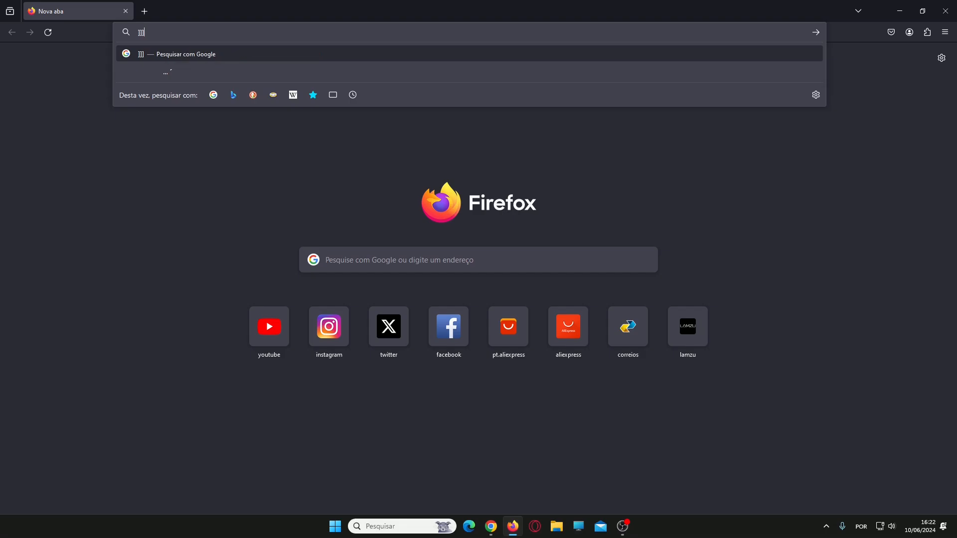
key("BackSpace")
key("BackSpace")
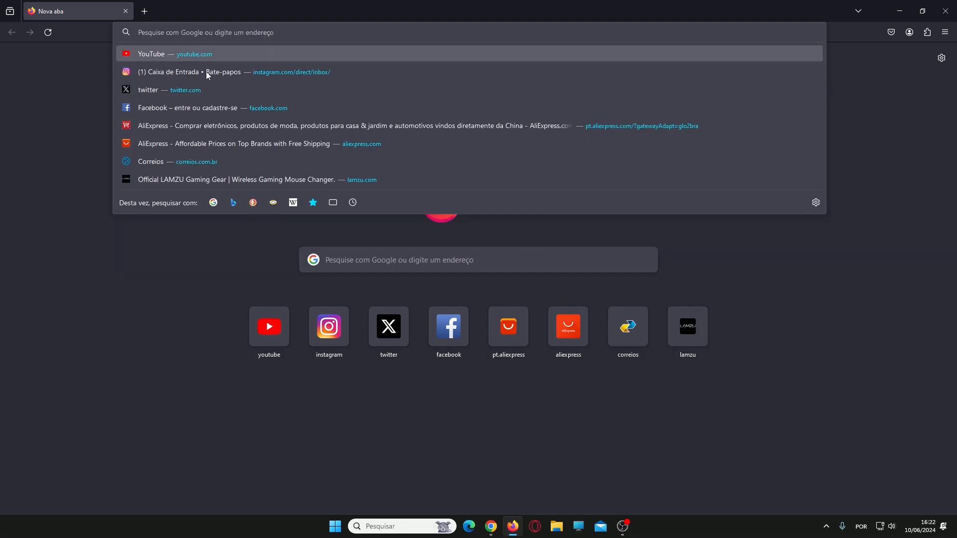
left_click(900, 10)
left_click(900, 10)
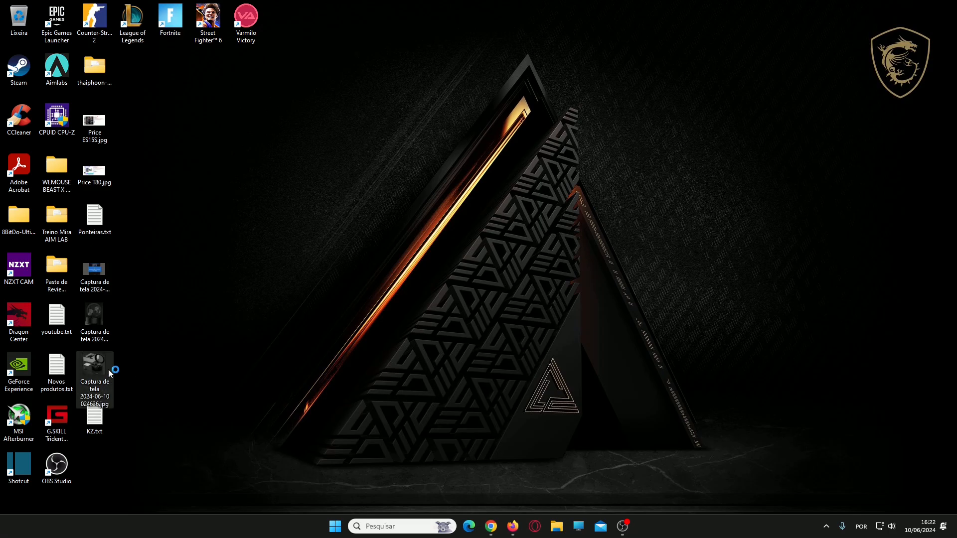
View the desktop image Captura de tela 2024-06-10 024636.jpg and close the photo viewer
double_click(107, 374)
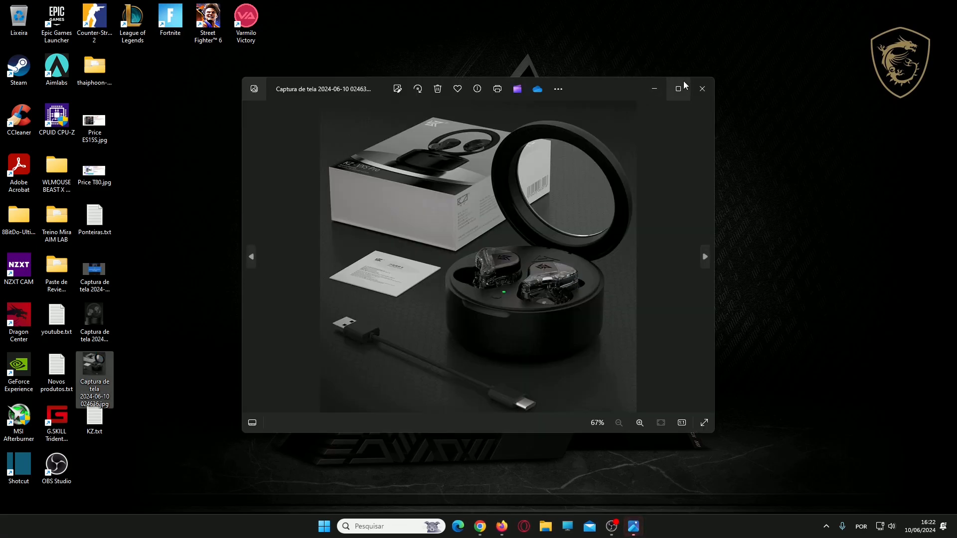
left_click(702, 88)
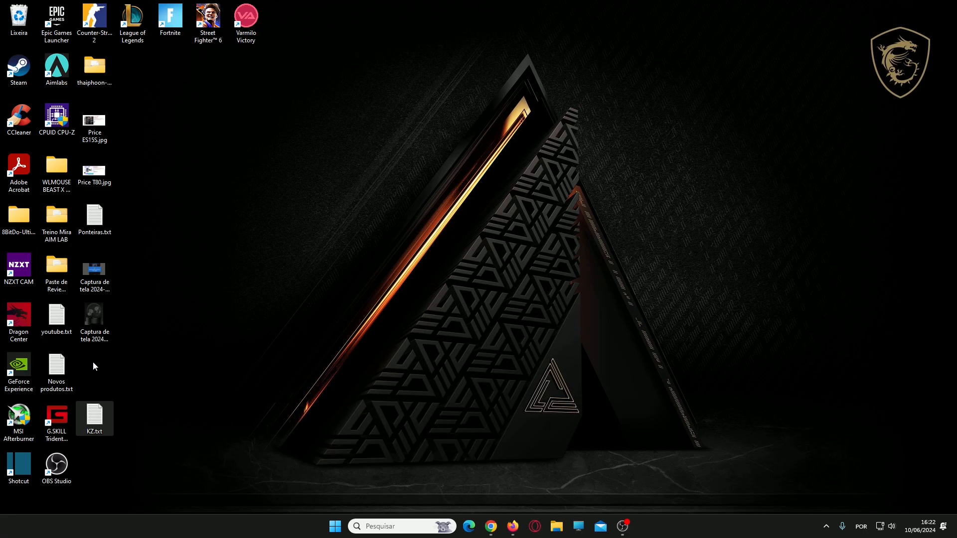
Restore the deleted image Captura de tela 2024-06-10 024636.jpg from the Recycle Bin (Lixeira) and close its window
double_click(19, 20)
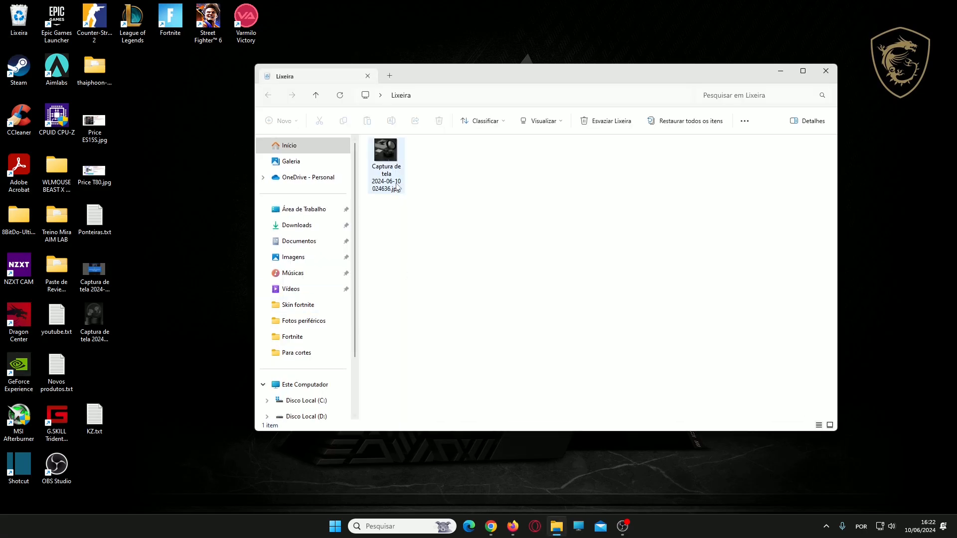
left_click(397, 188)
left_click(660, 122)
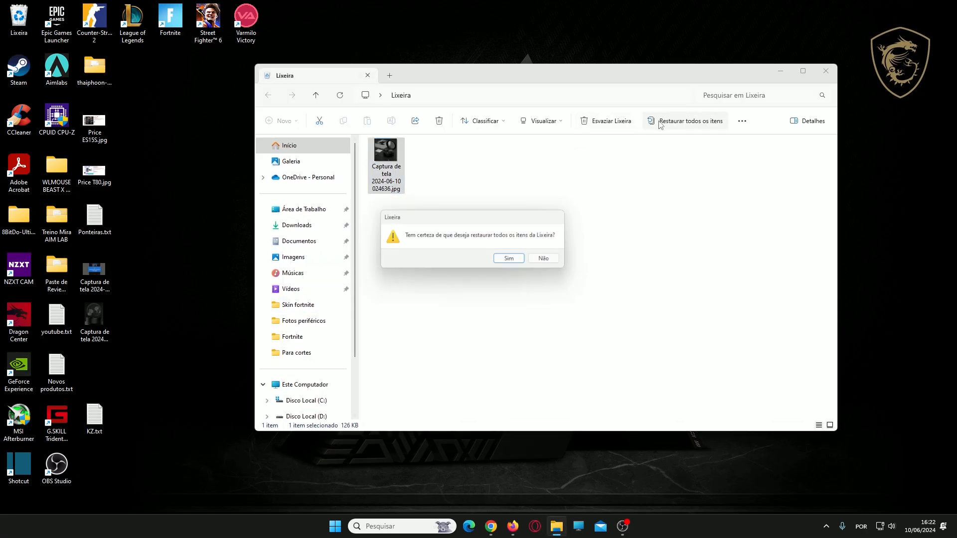
left_click(509, 259)
left_click(826, 71)
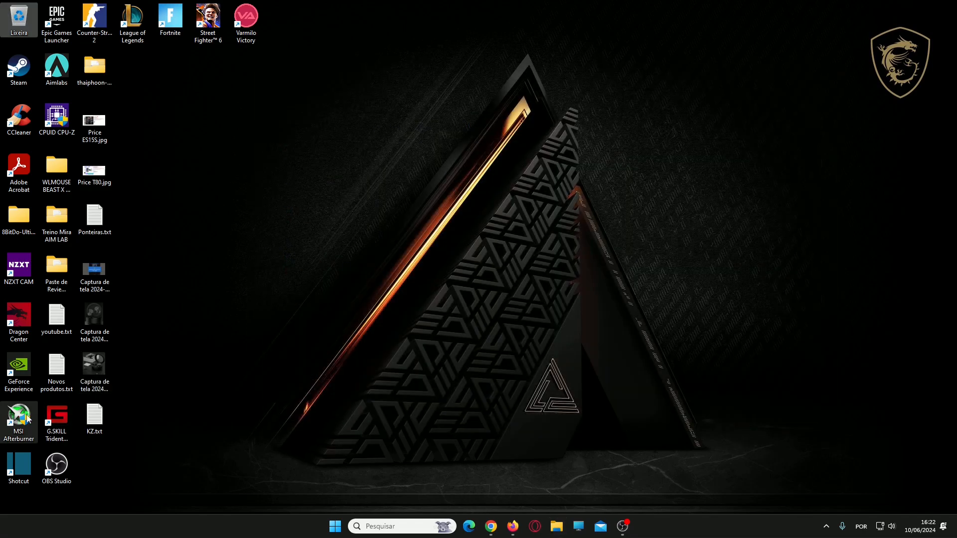
Delete Captura de tela 2024-06-10 024636.jpg from the desktop and restore it from the Recycle Bin (Lixeira)
left_click(87, 369)
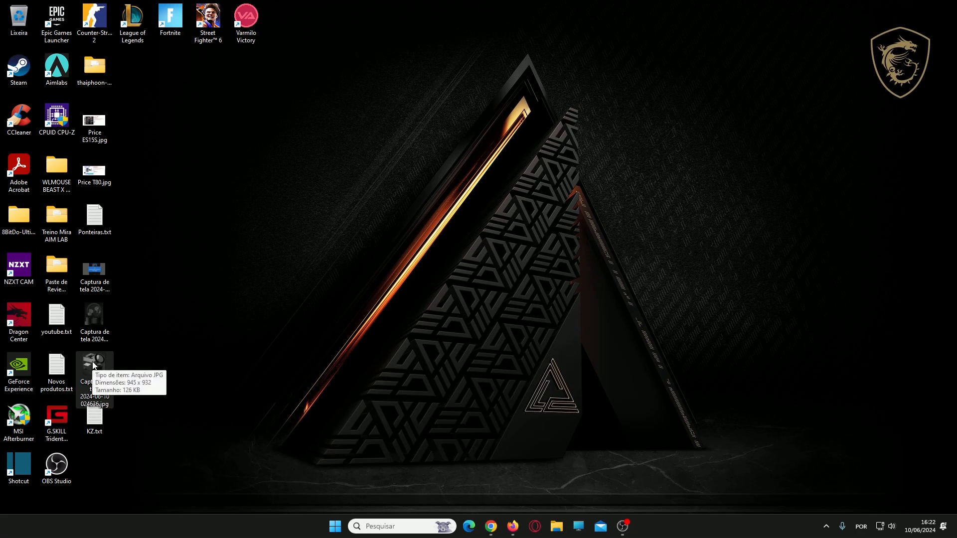
key("Delete")
double_click(14, 18)
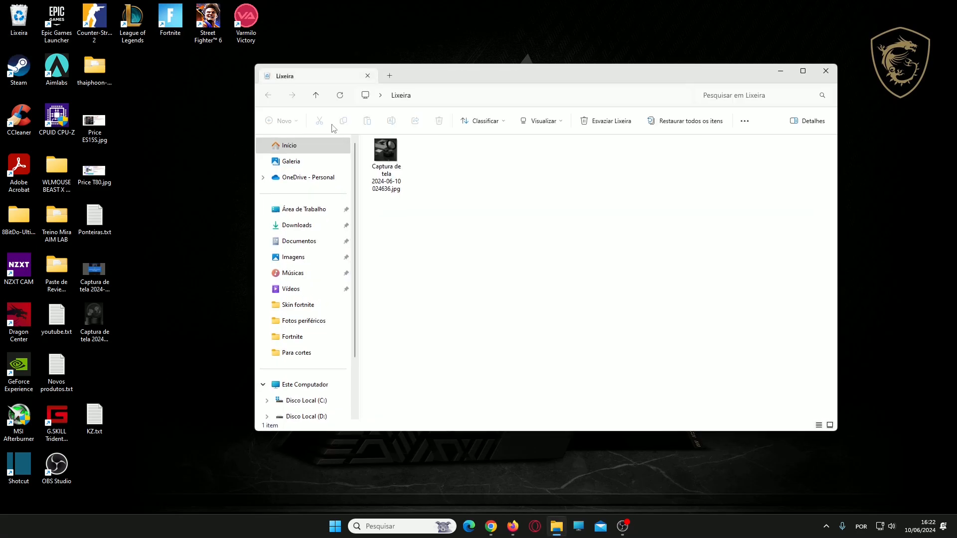
left_click(382, 158)
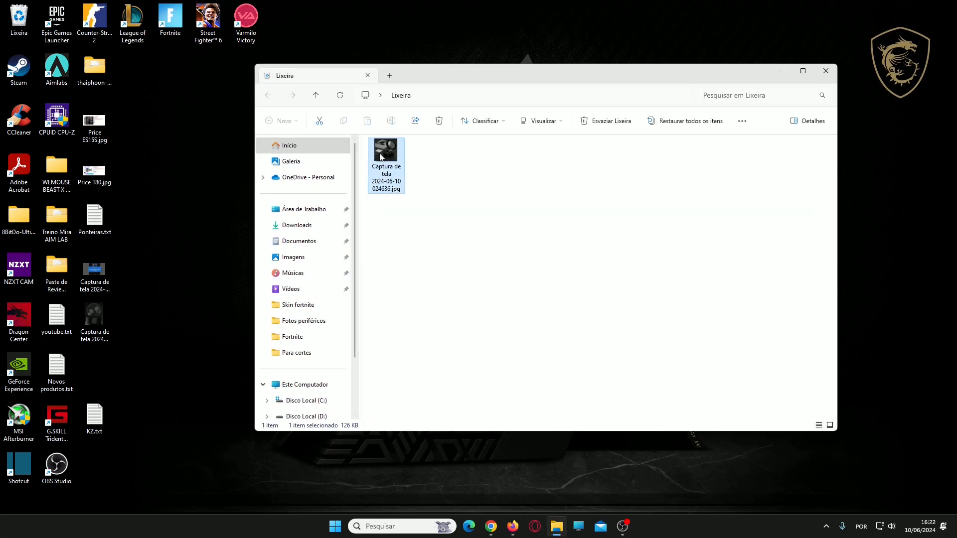
left_click(687, 125)
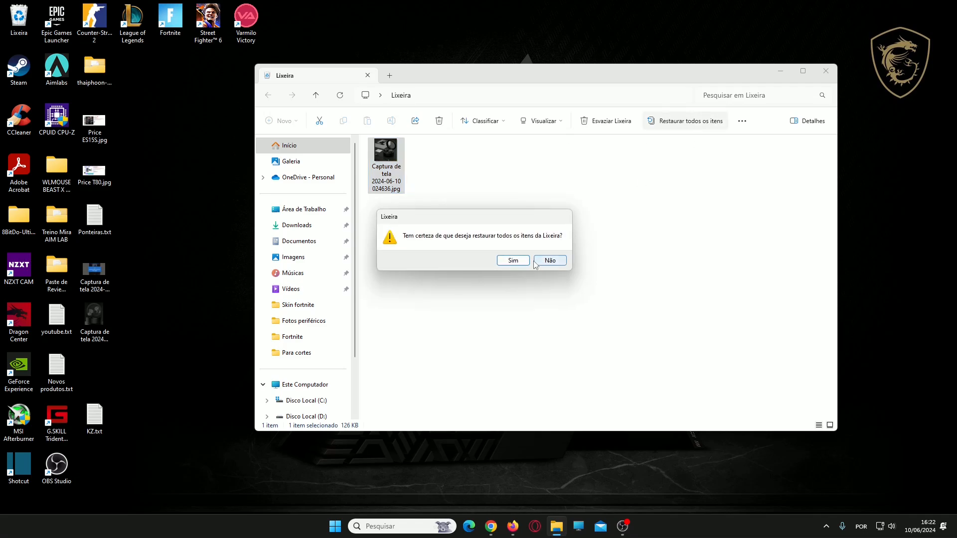
left_click(517, 258)
left_click(826, 71)
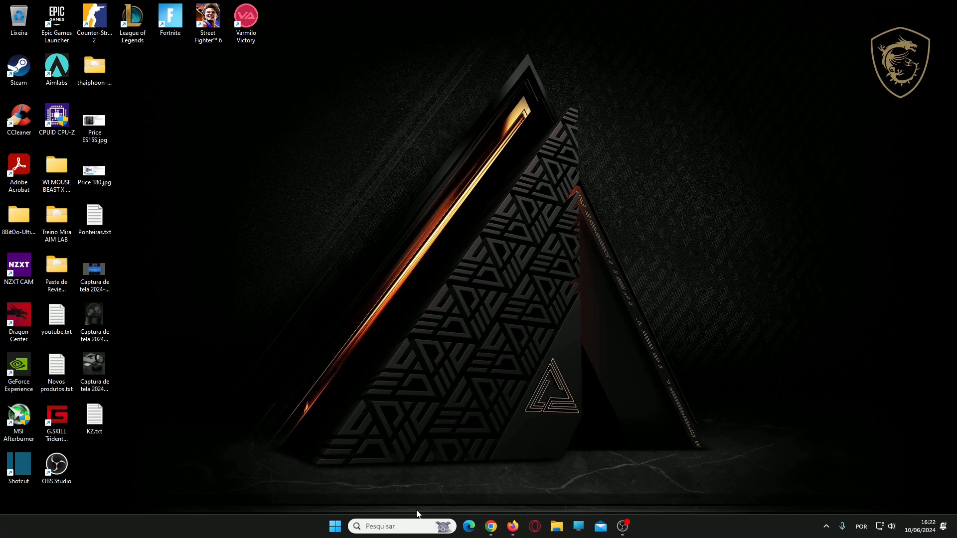
Launch the Windows Calculator and close it again
key("XF86Calculator")
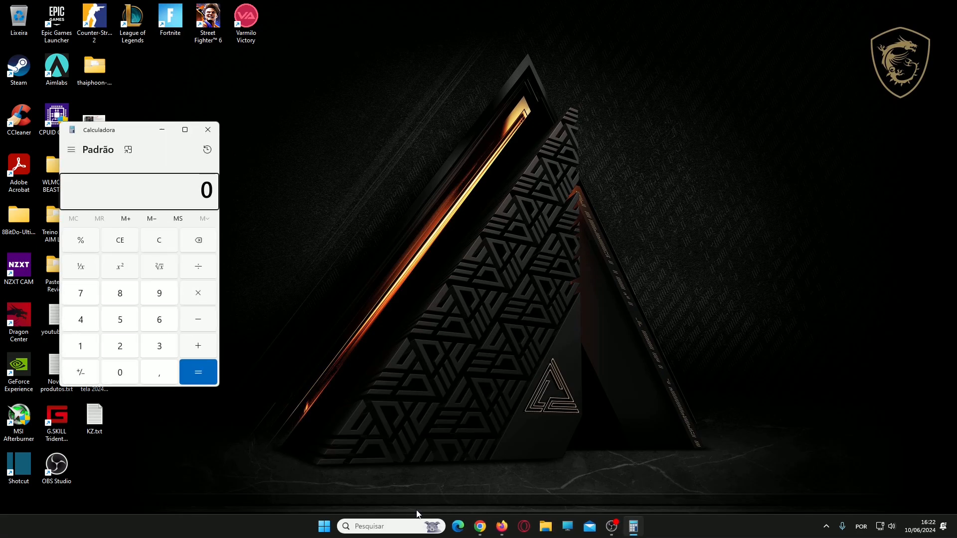
key("alt+F4")
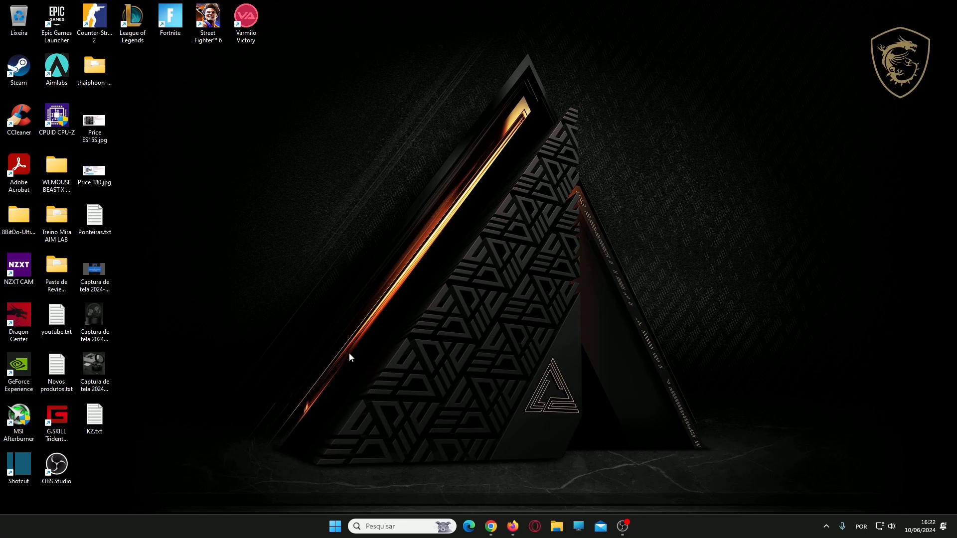
Switch to Firefox and load google.com.br in a new browser tab
left_click(513, 527)
left_click(368, 271)
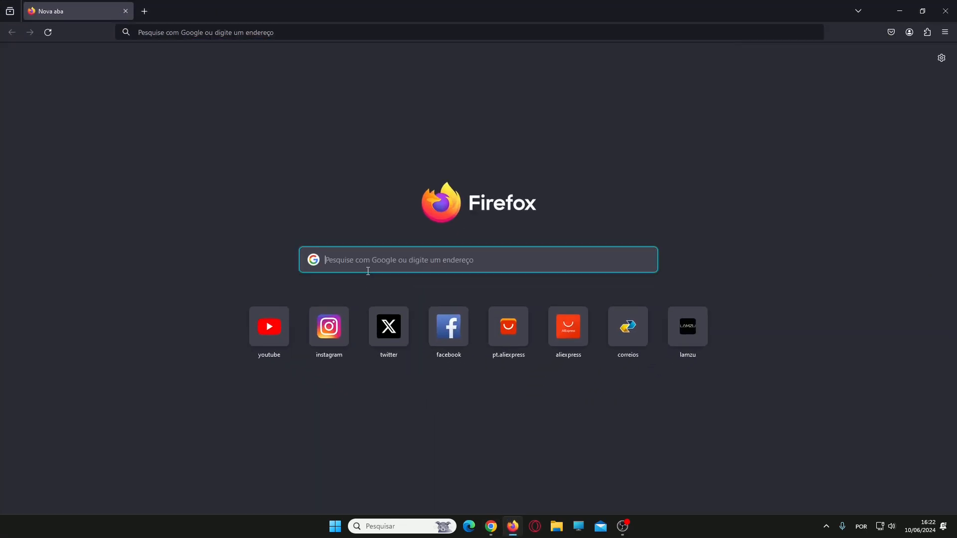
left_click(148, 20)
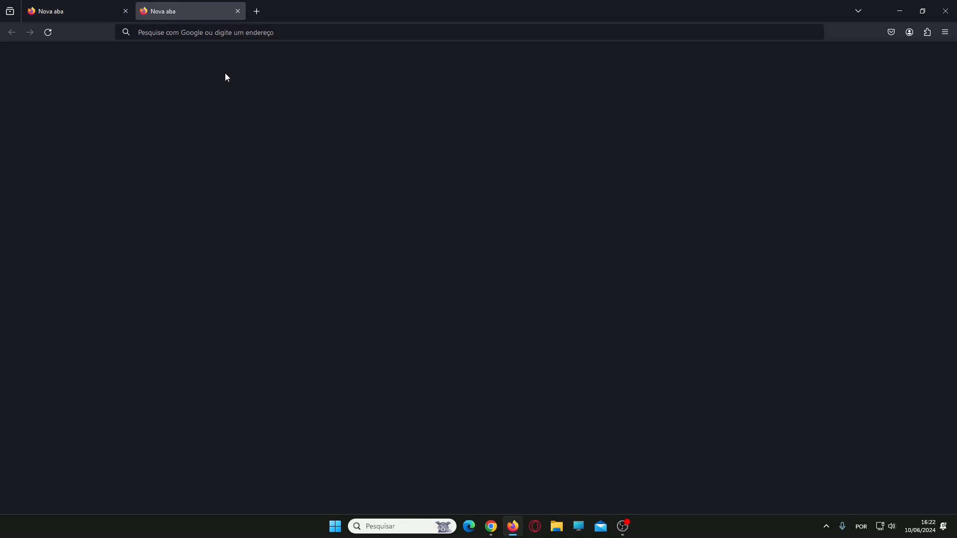
left_click(244, 32)
type("google.com.br/")
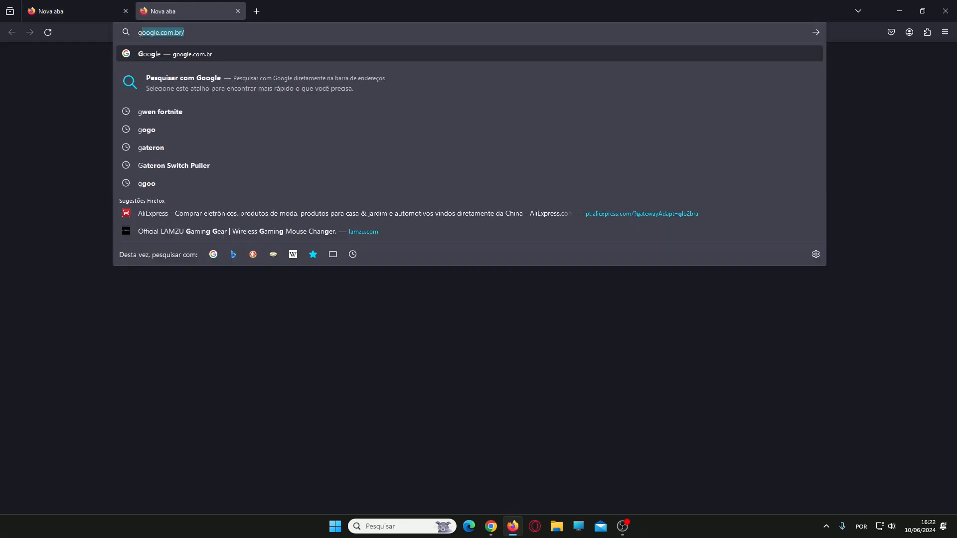
key("Return")
Enter "parloca" in the Google search box, replacing the mistyped first attempt
left_click(368, 240)
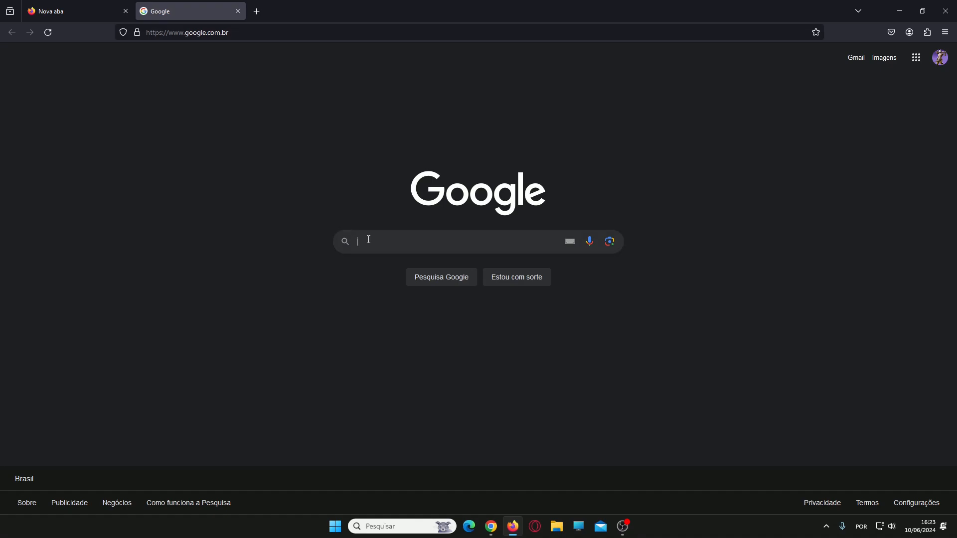
type("poa")
key("BackSpace")
key("BackSpace")
key("BackSpace")
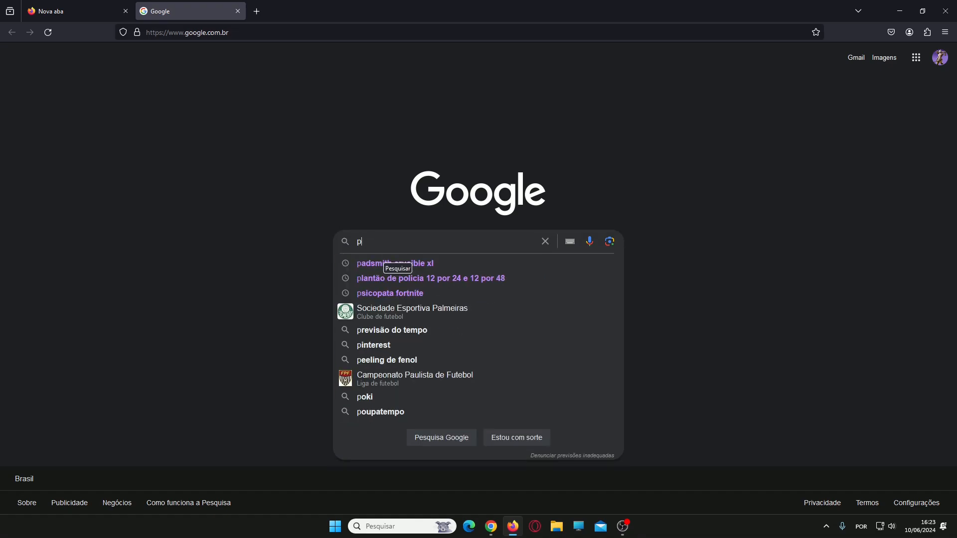
type("parloca")
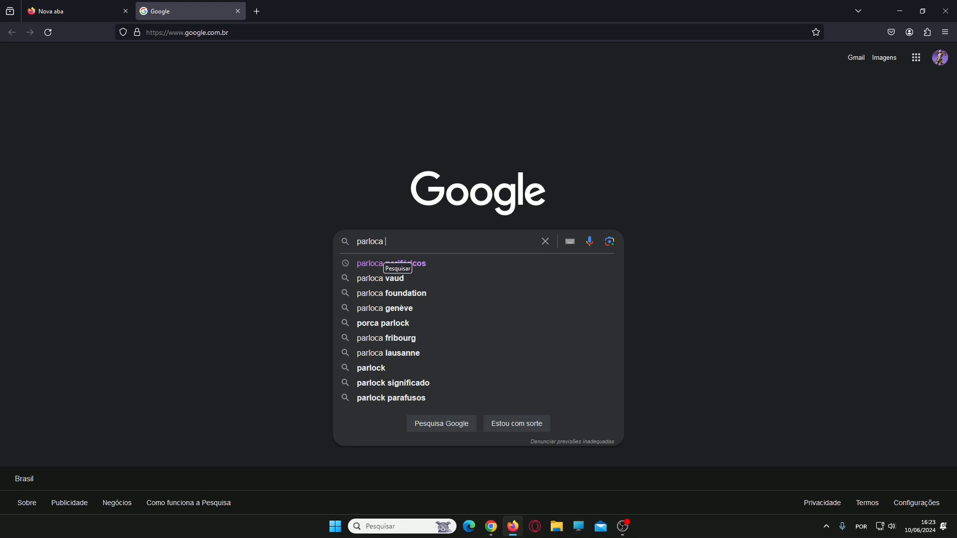
Repeatedly select the page URL in the address bar, returning focus to the Google page between attempts
key("ctrl+l")
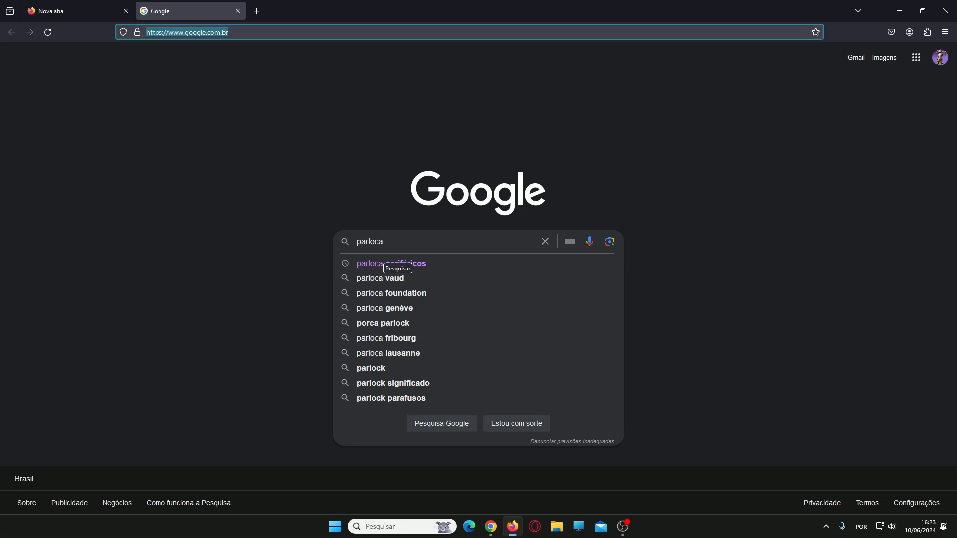
left_click(226, 276)
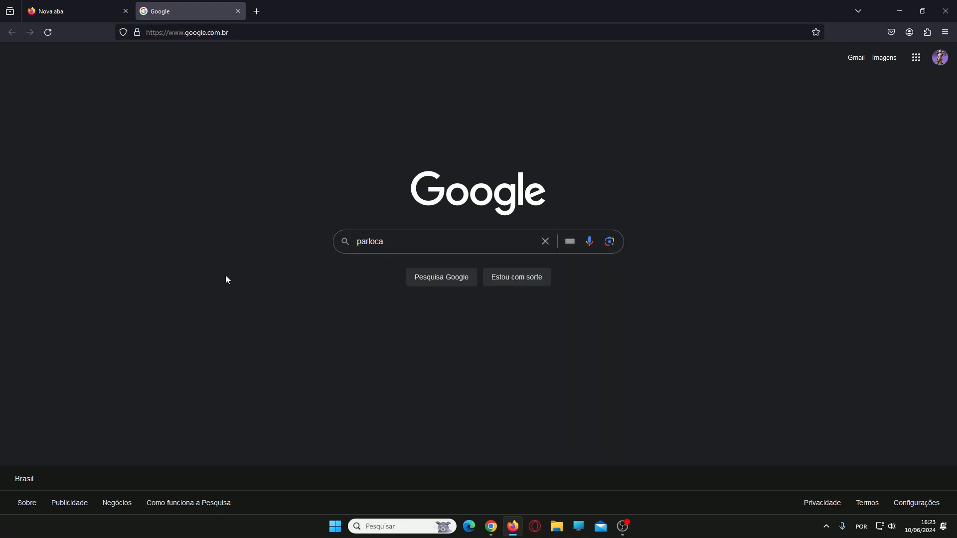
left_click(400, 244)
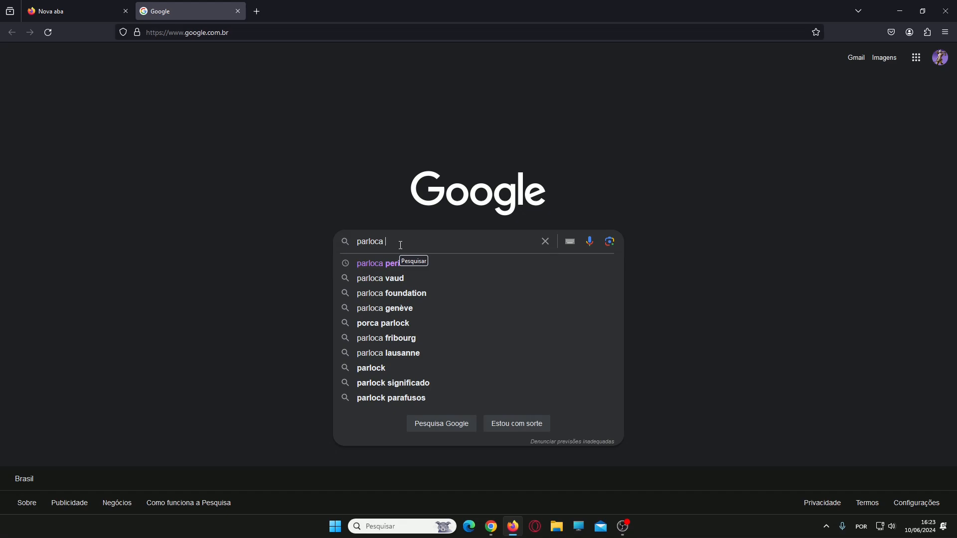
key("ctrl+l")
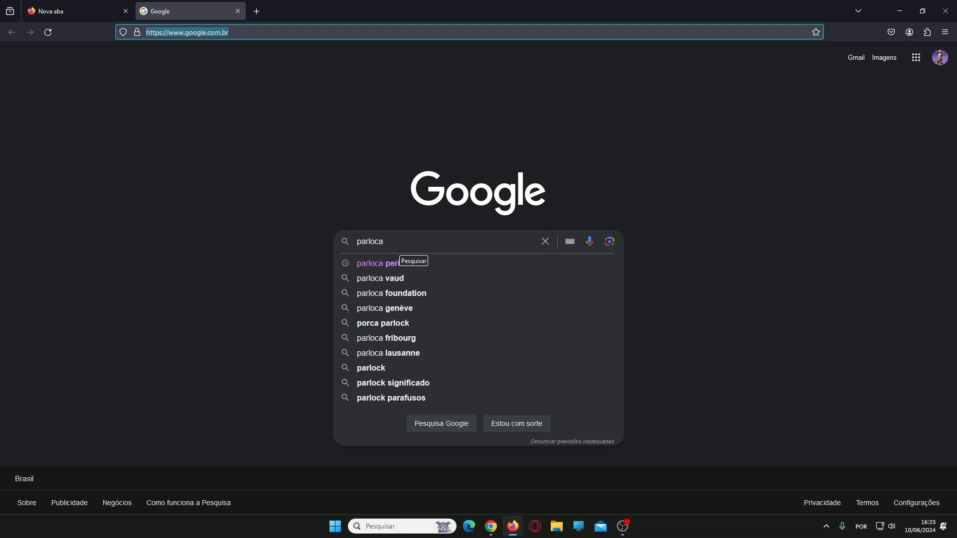
left_click(303, 274)
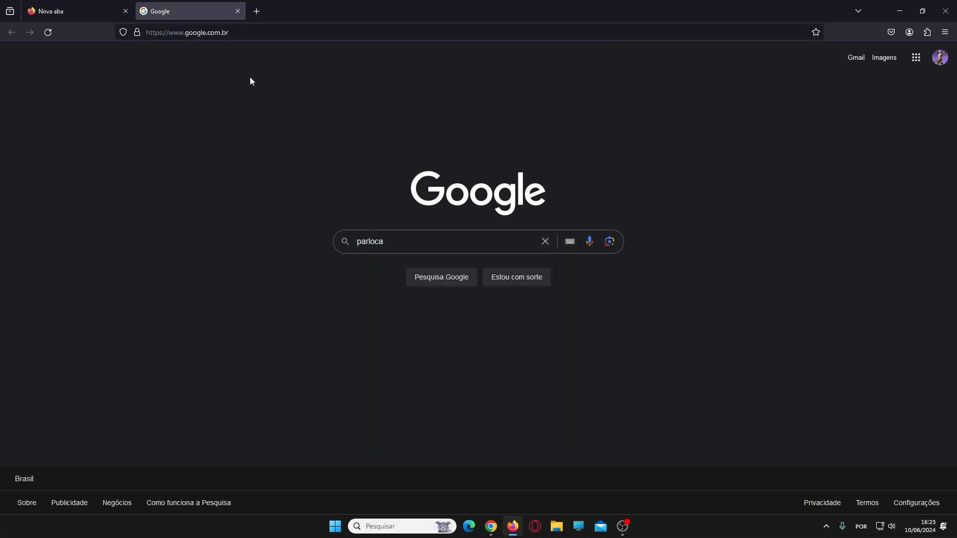
left_click(253, 33)
key("F6")
key("F6")
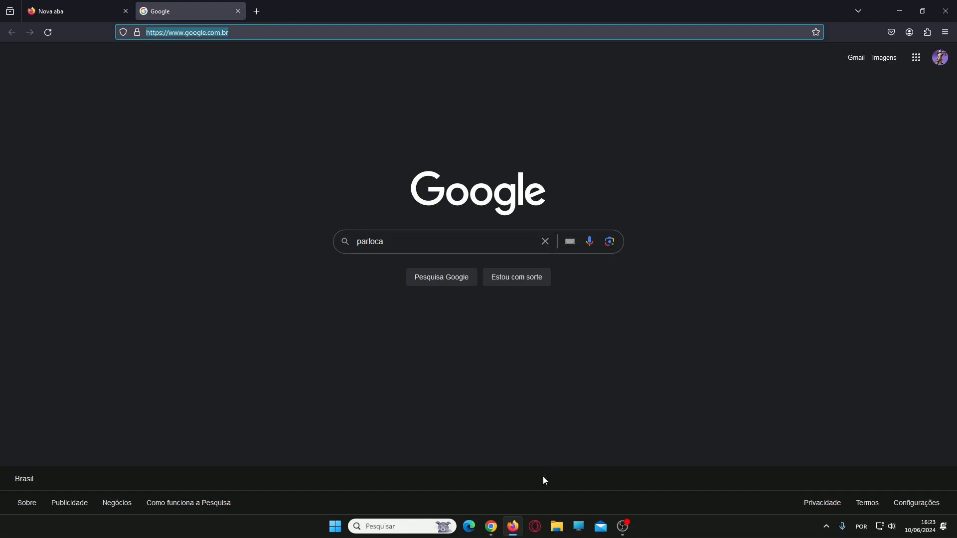
Switch to Wootility in Chrome to look over the advanced key bindings of the Typing Profile, and return to Firefox
left_click(491, 526)
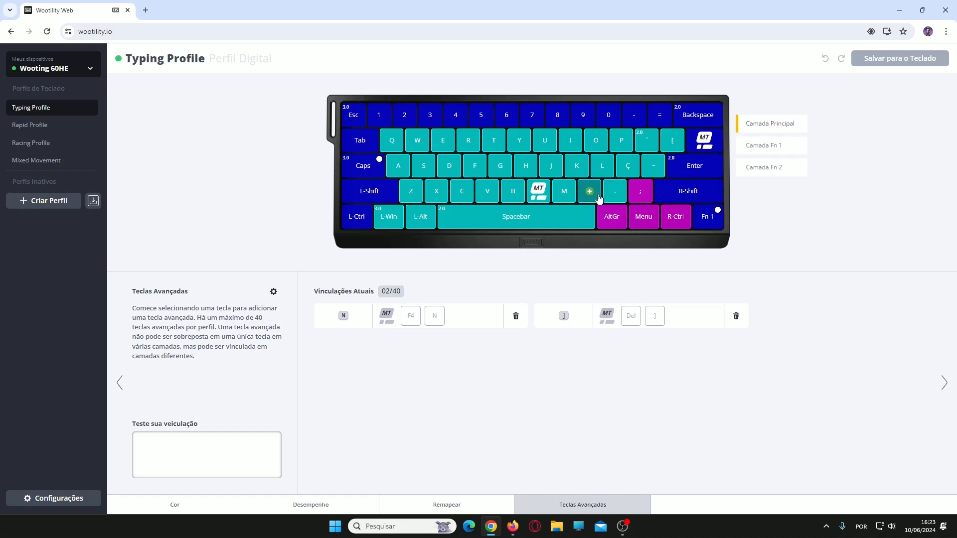
left_click(513, 526)
Remove the word "parloca" from the Google search box
left_click(412, 246)
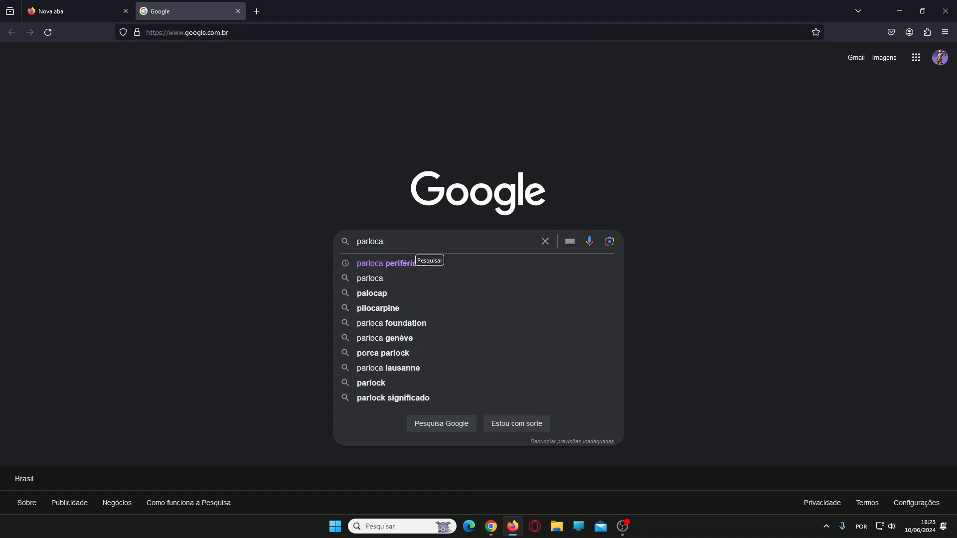
key("BackSpace")
key("BackSpace")
key("BackSpace")
key("BackSpace")
key("BackSpace")
key("BackSpace")
key("BackSpace")
Repeatedly fill the Google search box with runs of commas and delete them to test the comma key
type(",")
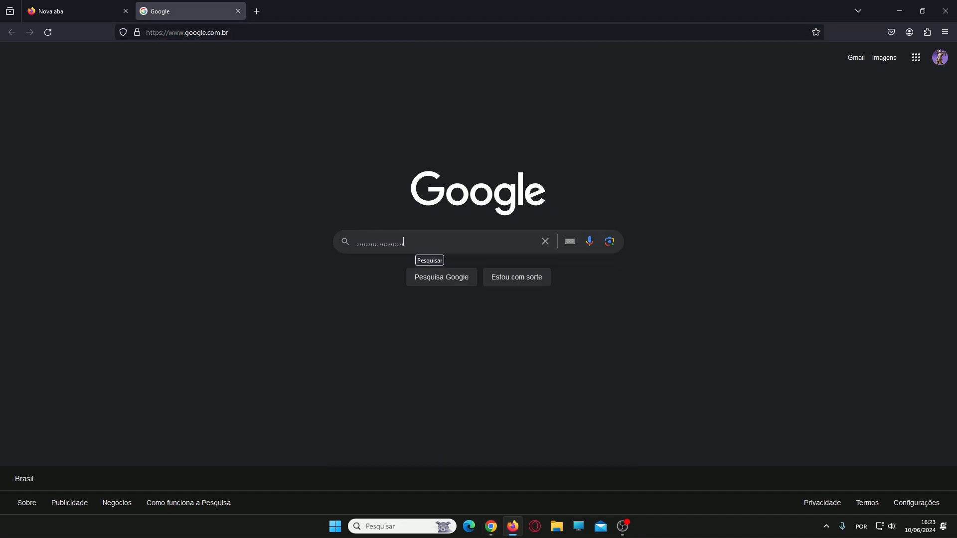
type(",,,,,,,,,,,,,")
key("BackSpace")
key("BackSpace")
key("BackSpace")
key("BackSpace")
key("BackSpace")
key("BackSpace")
key("BackSpace")
key("BackSpace")
key("BackSpace")
key("BackSpace")
key("BackSpace")
key("BackSpace")
key("BackSpace")
key("BackSpace")
type(",,,")
key("BackSpace")
key("BackSpace")
key("BackSpace")
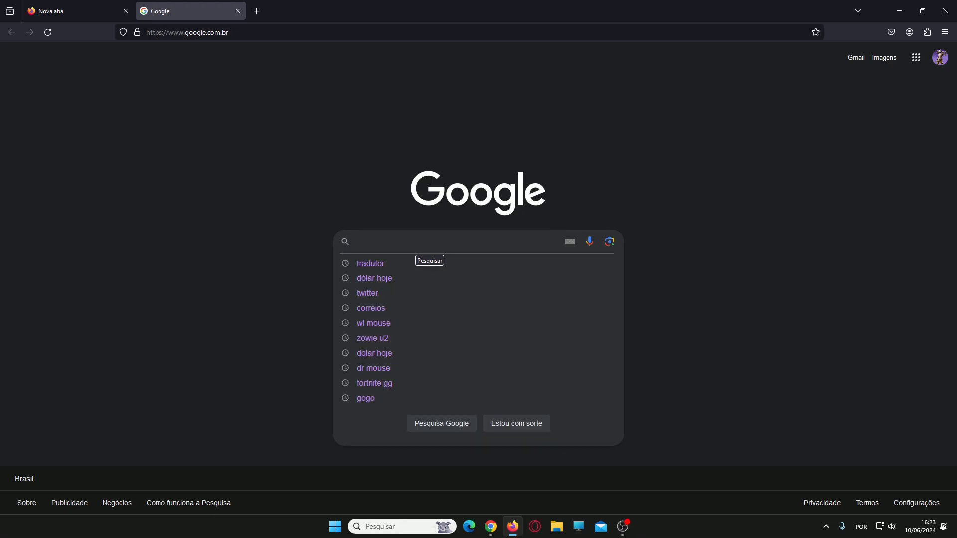
type(",,,,,,,,,,,,,,")
key("BackSpace")
key("BackSpace")
key("BackSpace")
key("BackSpace")
key("BackSpace")
key("BackSpace")
key("BackSpace")
key("BackSpace")
key("BackSpace")
key("BackSpace")
key("BackSpace")
key("BackSpace")
key("BackSpace")
key("BackSpace")
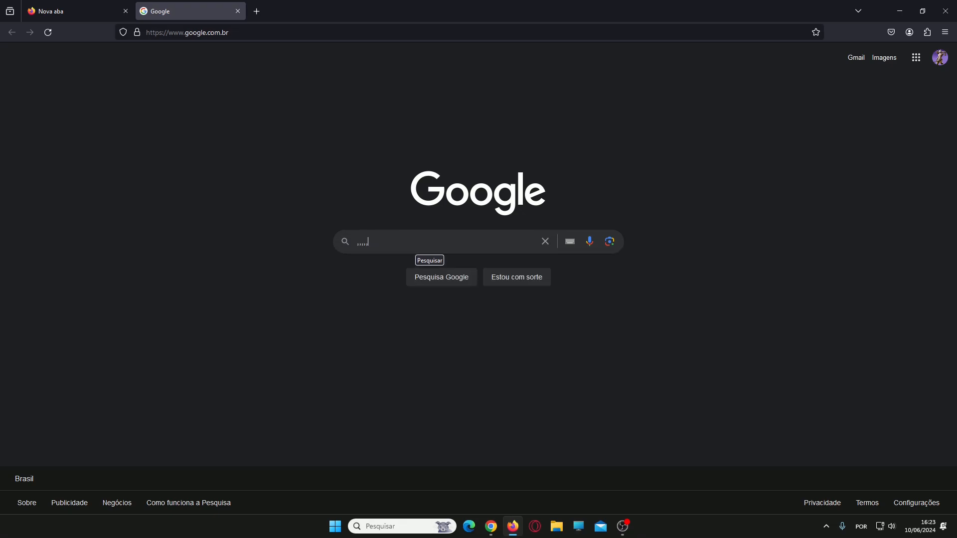
Select the page URL in the address bar, returning focus to the empty Google search box
key("ctrl+l")
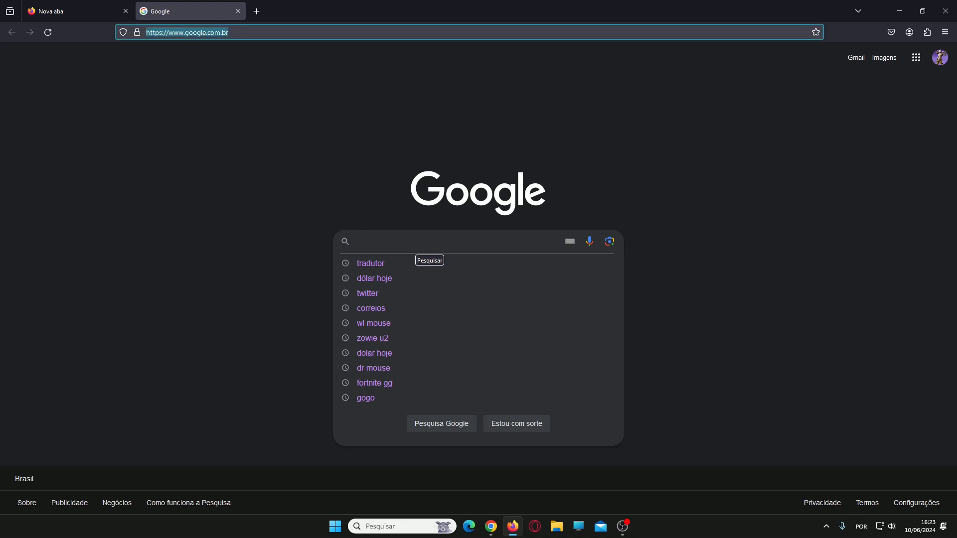
left_click(176, 191)
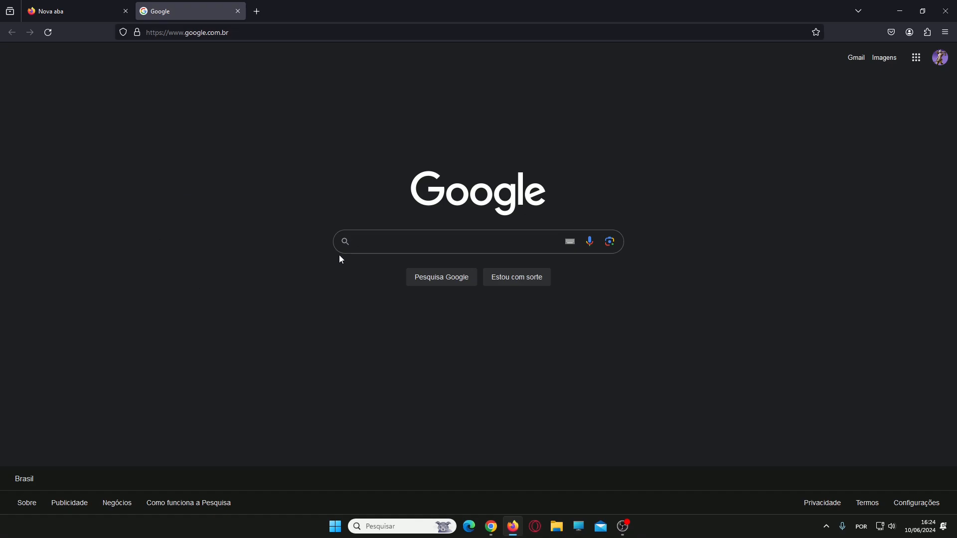
left_click(365, 238)
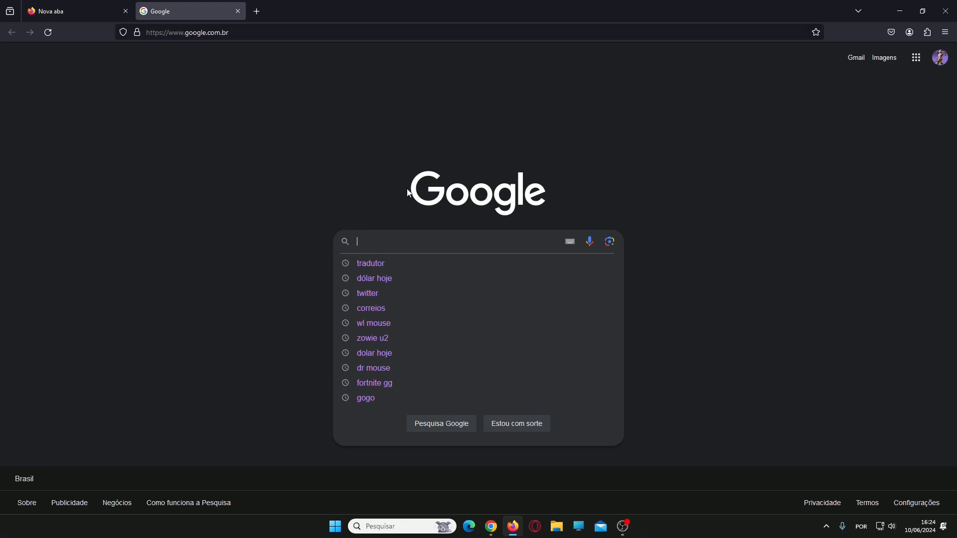
Switch to Wootility in Chrome, close that window and return focus to the Google search box in Firefox
left_click(490, 524)
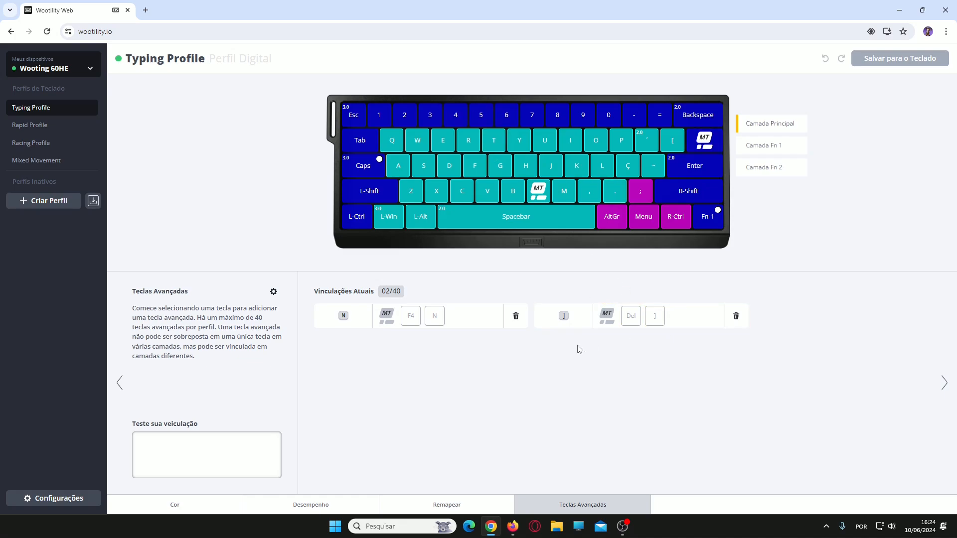
left_click(947, 7)
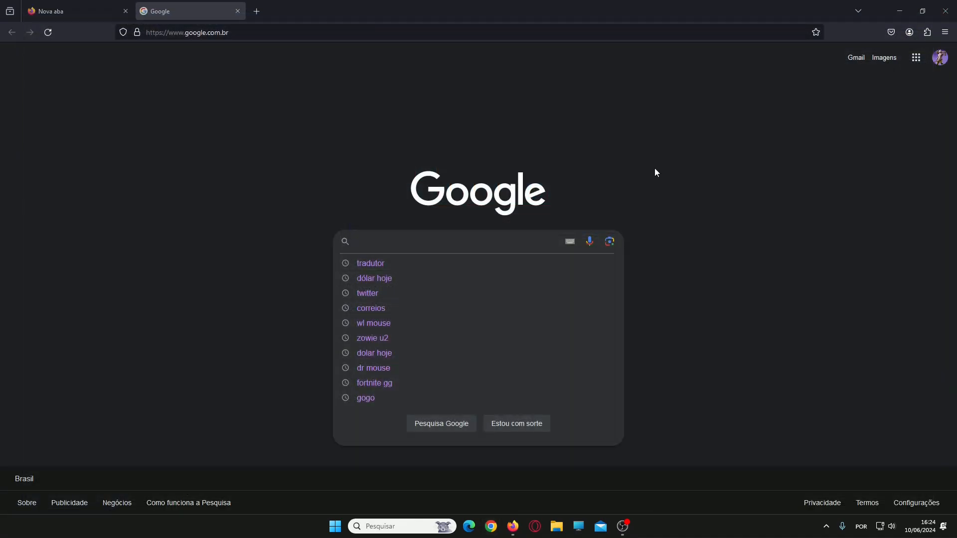
left_click(654, 170)
left_click(384, 247)
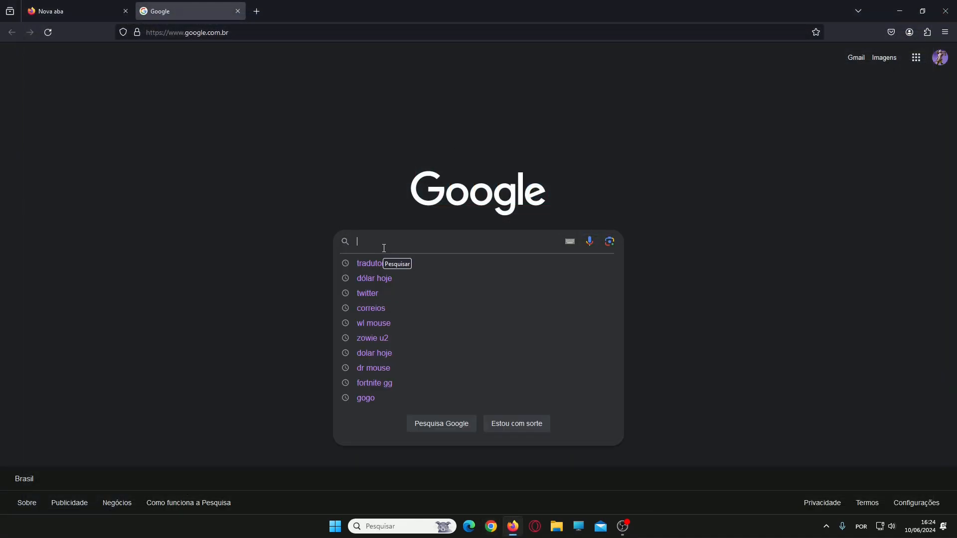
Select the Google page's URL twice, refocusing the search box in between, and close Firefox
key("ctrl+l")
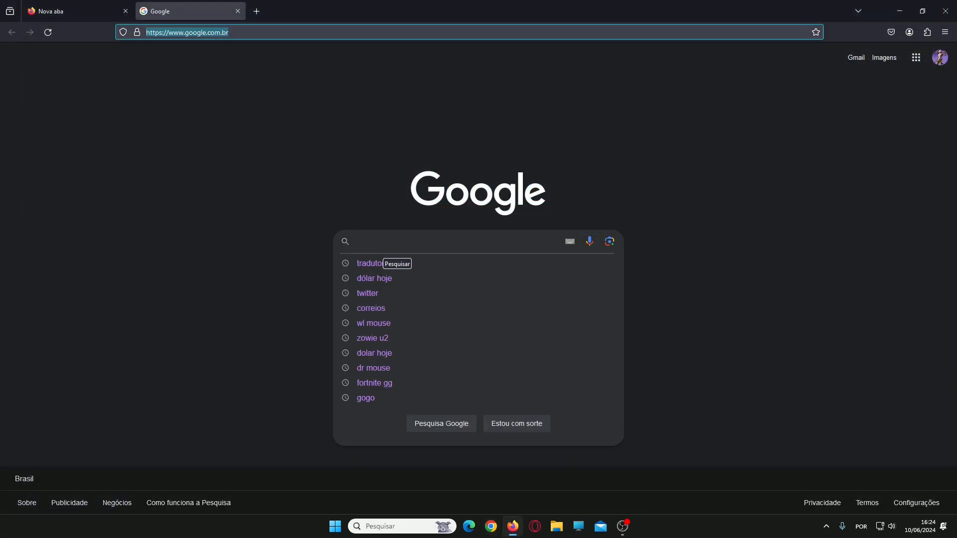
left_click(403, 241)
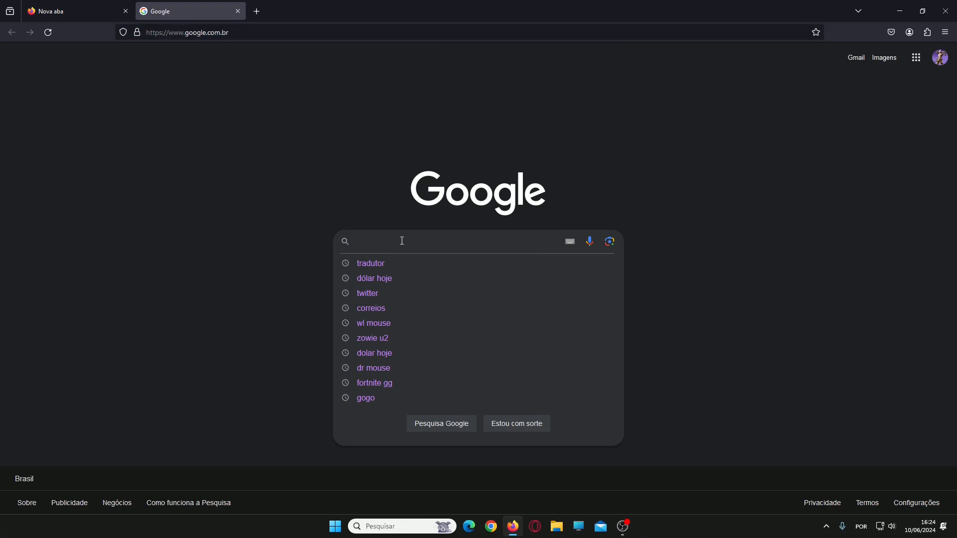
key("ctrl+l")
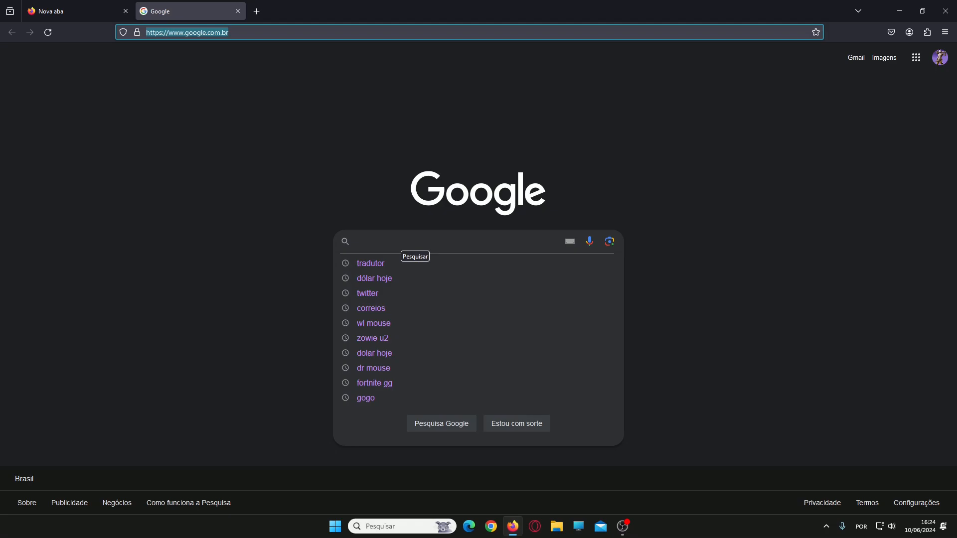
key("super+d")
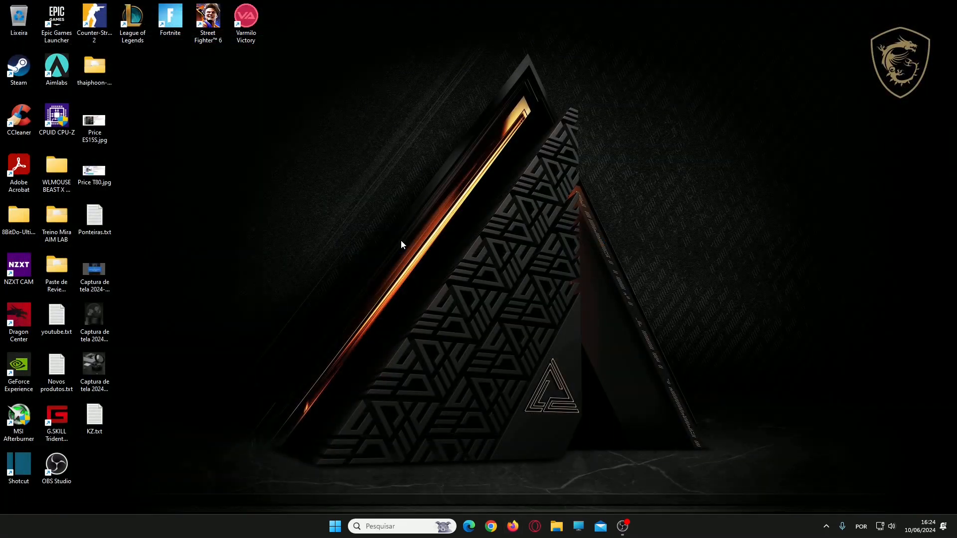
Reopen Firefox and enter "não nariz napa não não não" in the address bar to test the N key
left_click(512, 527)
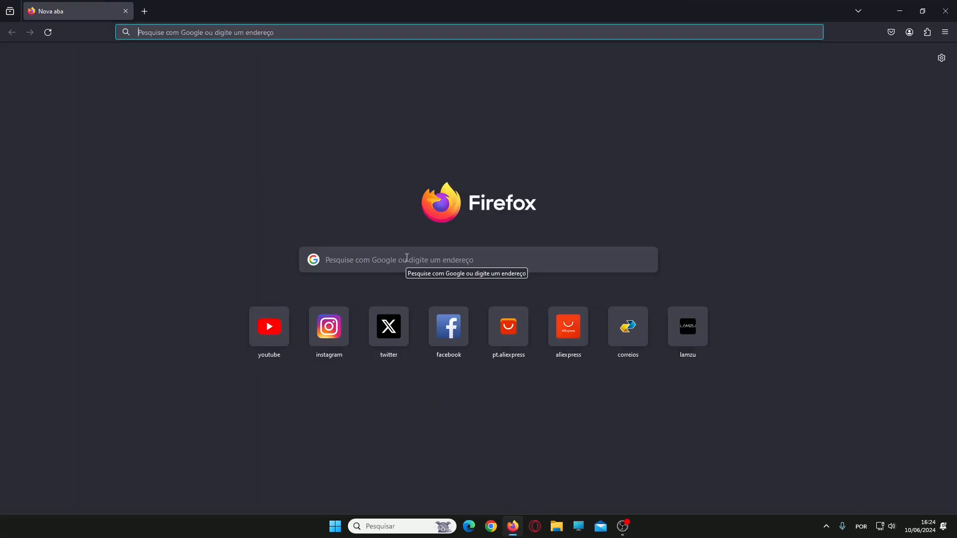
type("não")
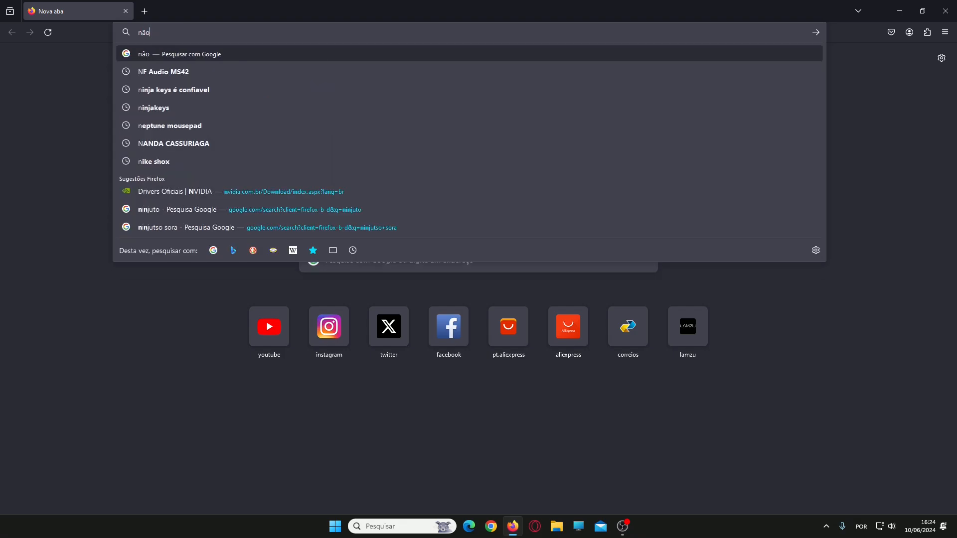
type(" nariz")
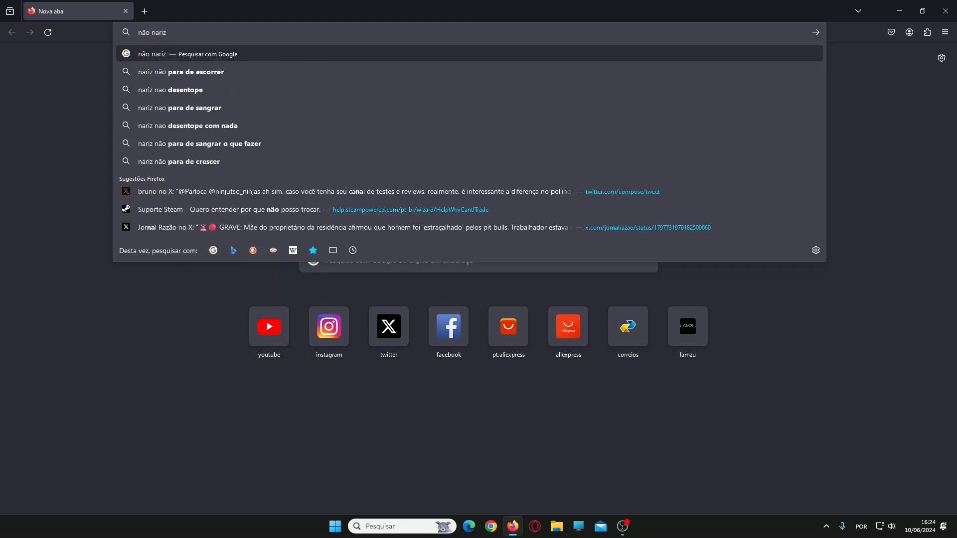
type(" napa n")
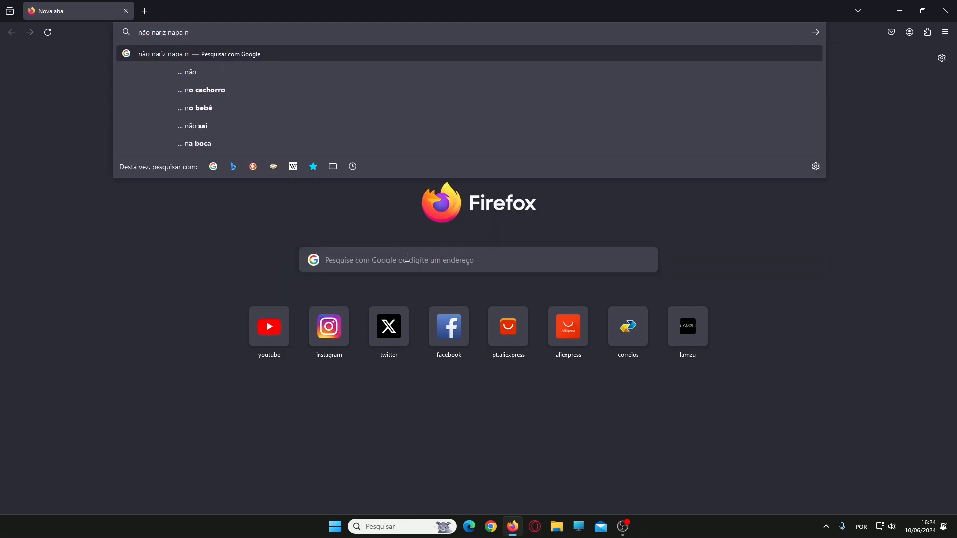
type("ção")
key("BackSpace")
key("BackSpace")
key("BackSpace")
type("ão não")
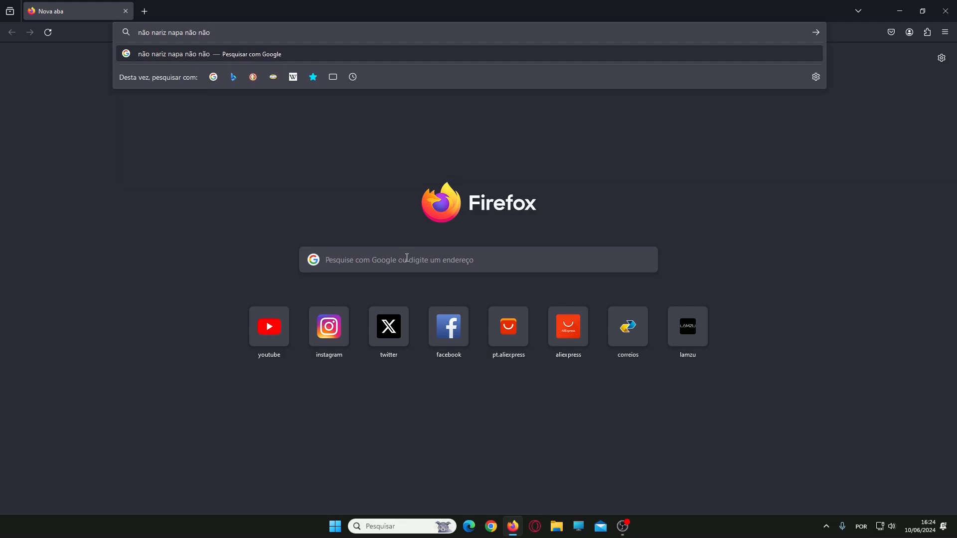
type(" não")
Erase the last "não", enter and remove "nnnn", and close Firefox with the N key's hold binding
key("BackSpace")
key("BackSpace")
key("BackSpace")
type("nnnn")
key("BackSpace")
key("BackSpace")
key("BackSpace")
key("BackSpace")
key("alt+F4")
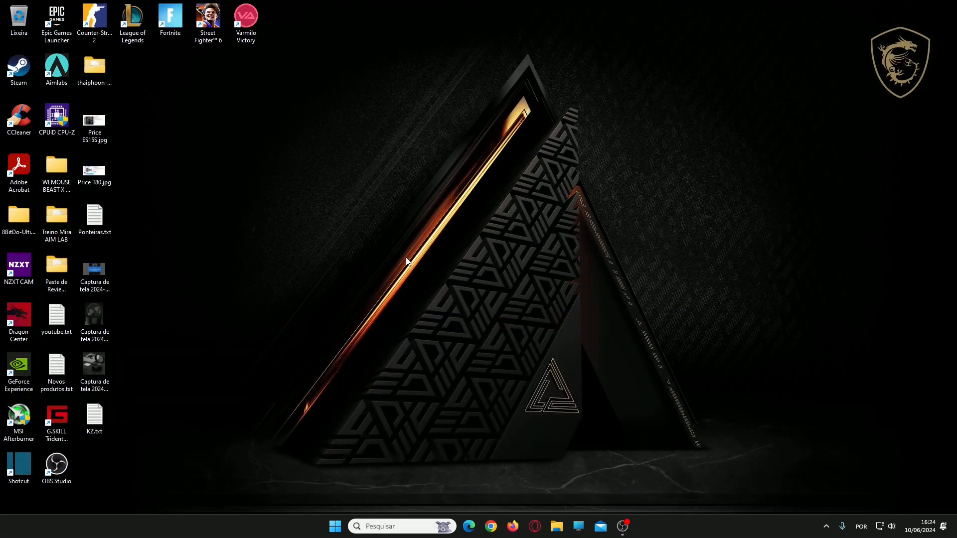
Reopen Firefox and Chrome, and launch Wootility web in Chrome from the wooting.io/wootility page
left_click(513, 527)
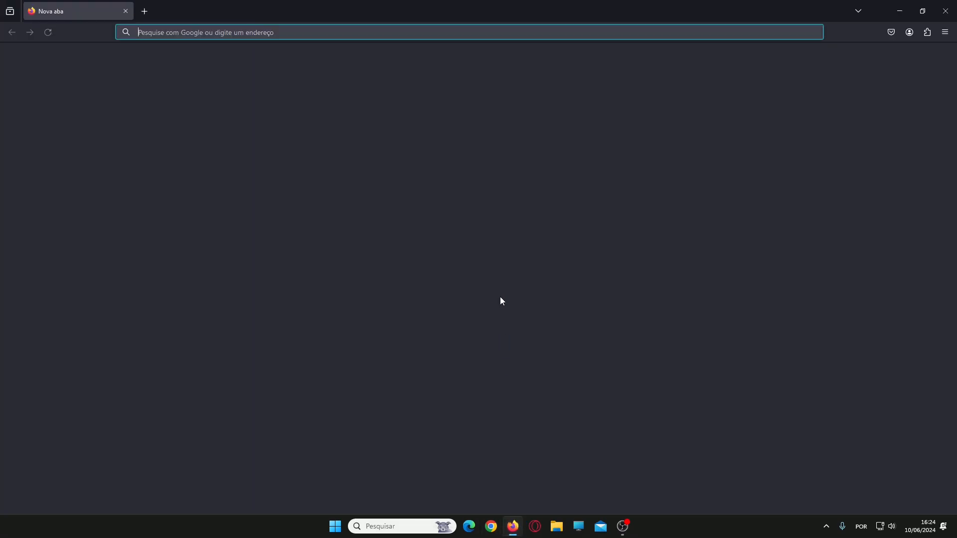
left_click(491, 526)
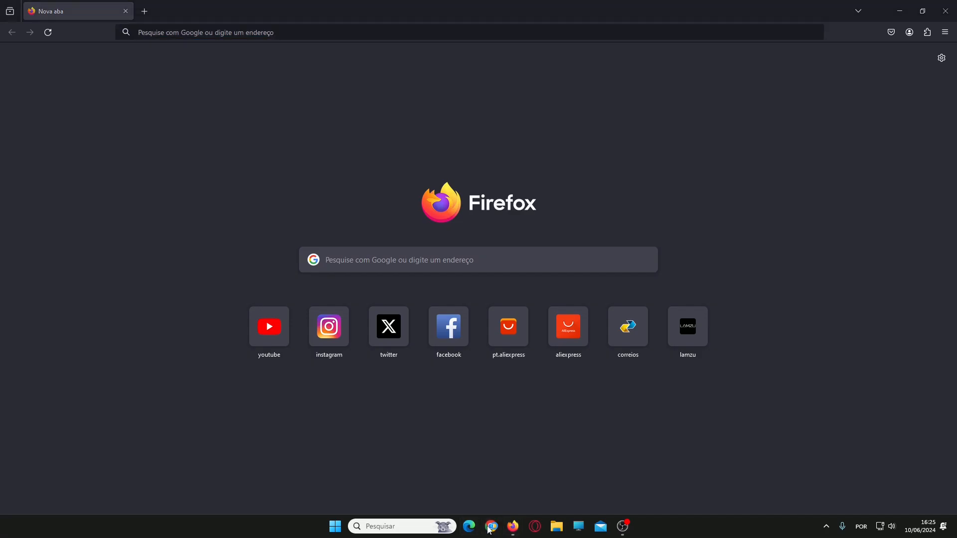
left_click(143, 35)
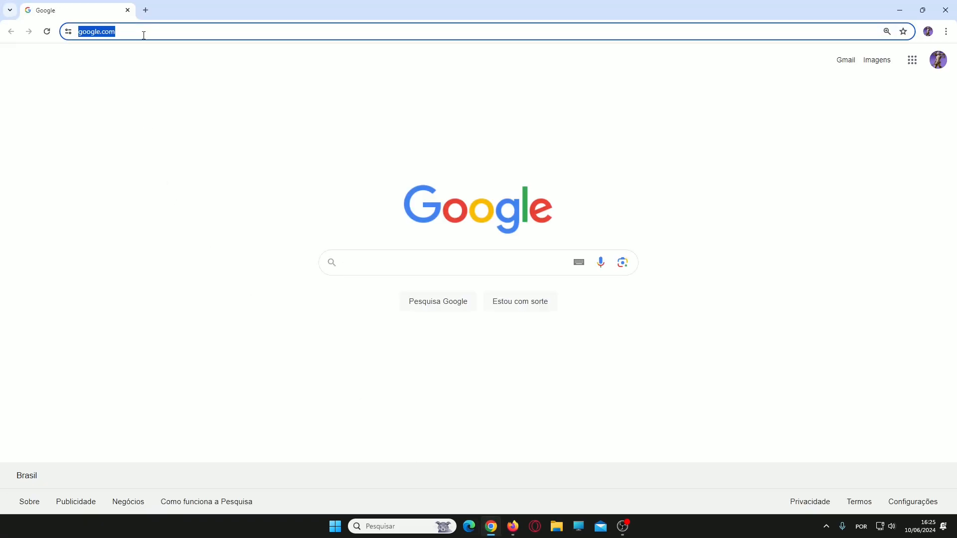
type("woo")
key("Return")
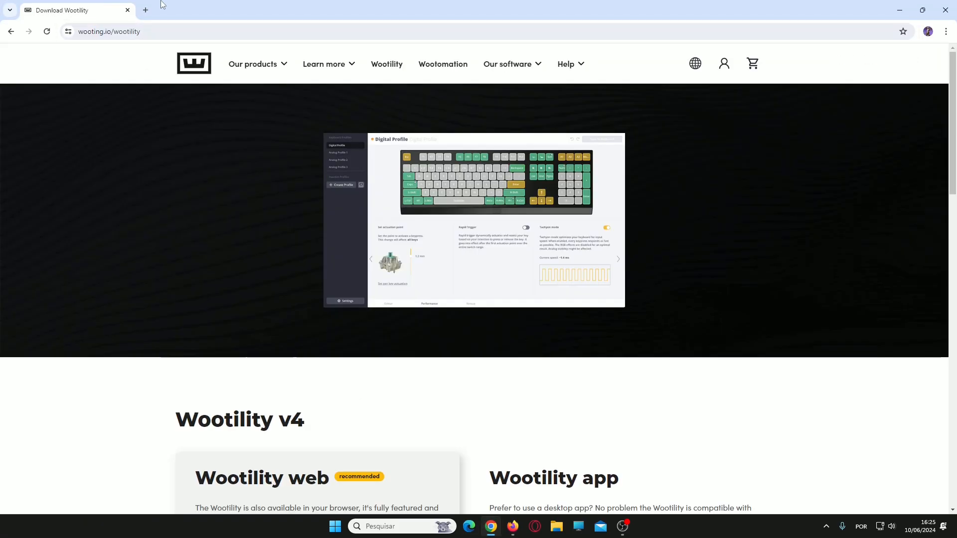
scroll(203, 303, "down", 2)
left_click(280, 487)
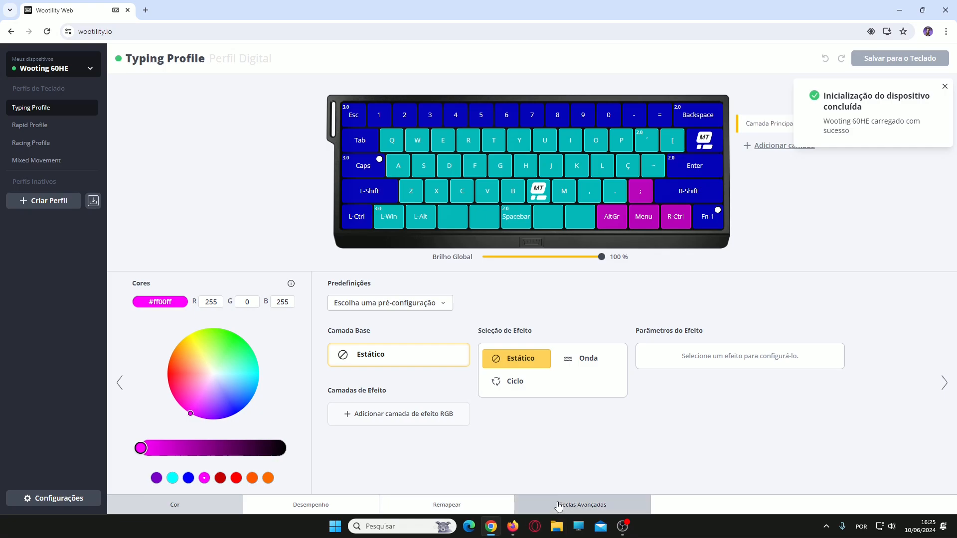
Show the Typing Profile's advanced keys, compare the main layer with the Fn 1 layer, and highlight the wootility.io address
left_click(556, 505)
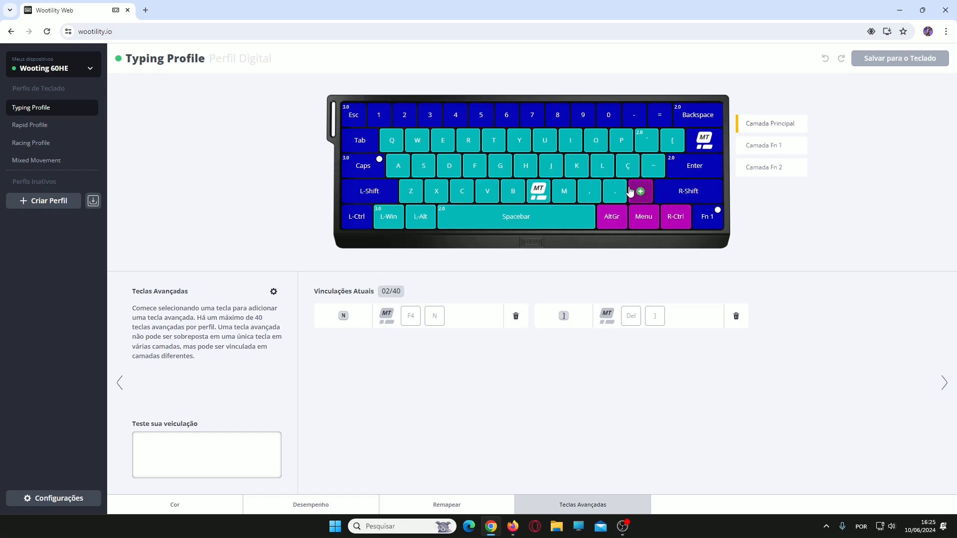
left_click(763, 146)
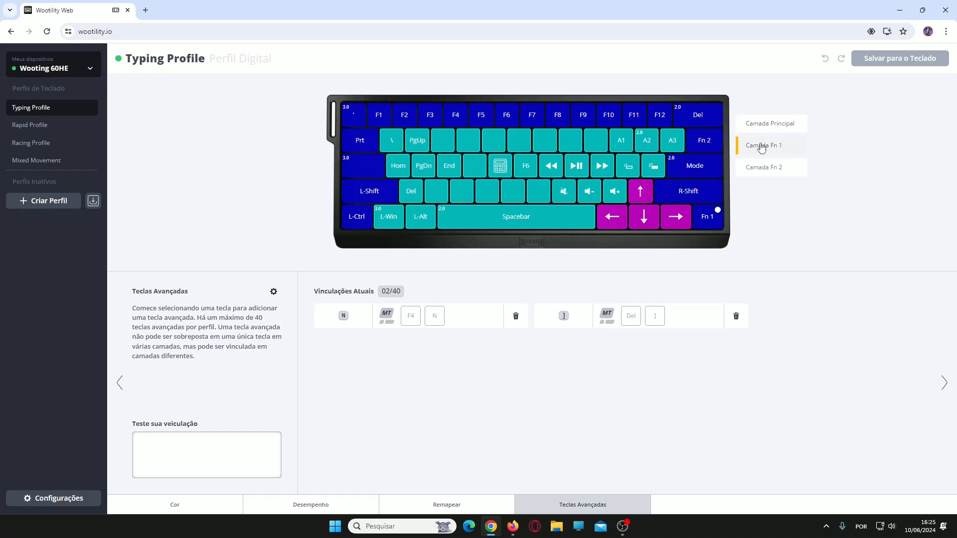
left_click(766, 130)
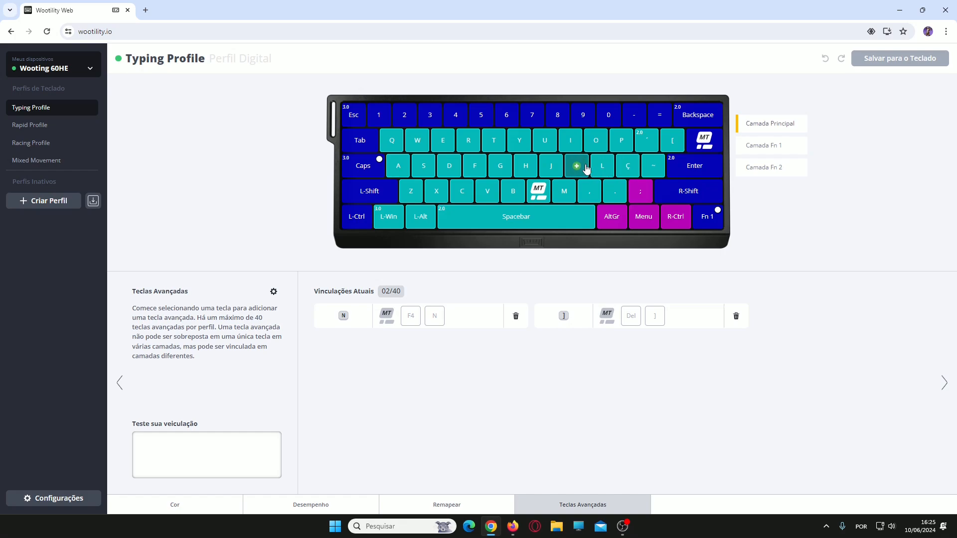
left_click(765, 146)
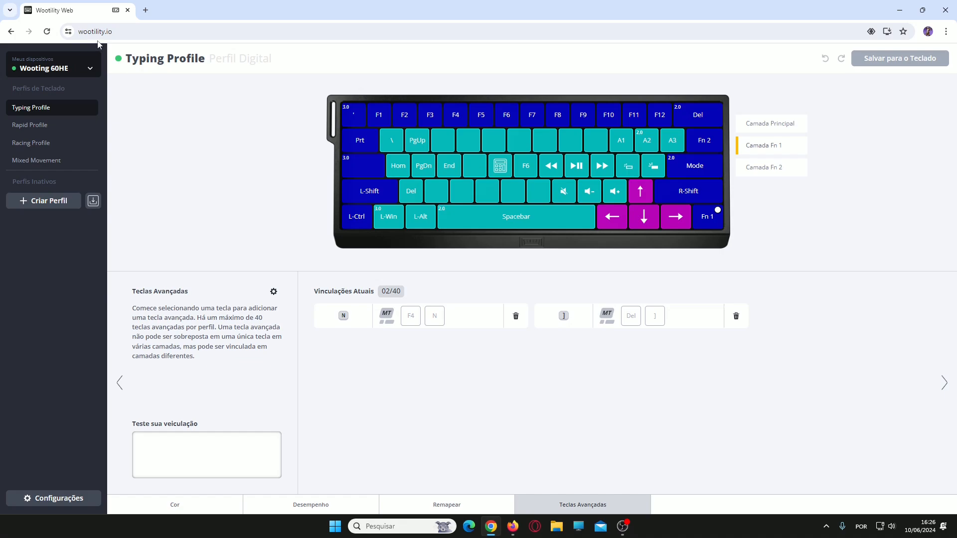
left_click(117, 32)
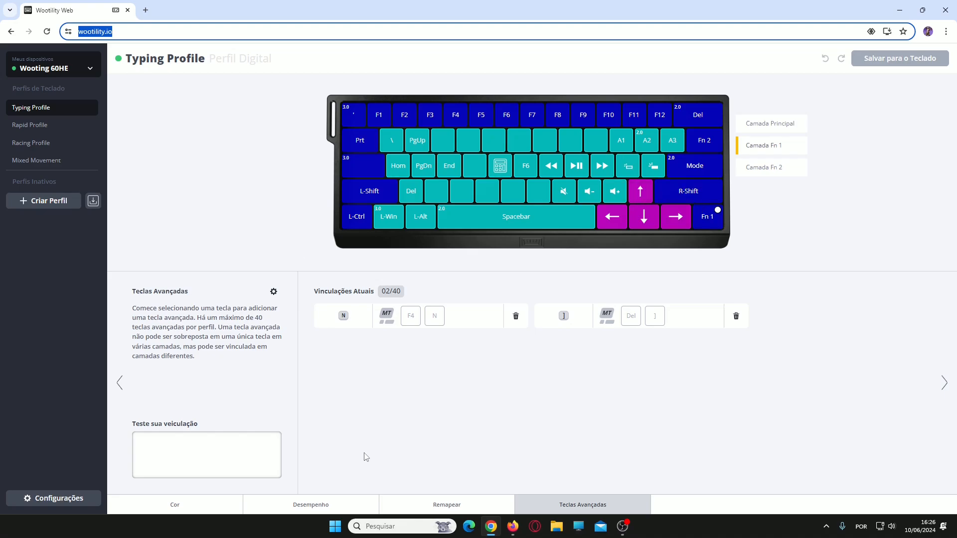
Switch to Firefox and repeatedly shift focus from the new tab's search box to the address bar to test the F6 function
left_click(513, 527)
left_click(390, 262)
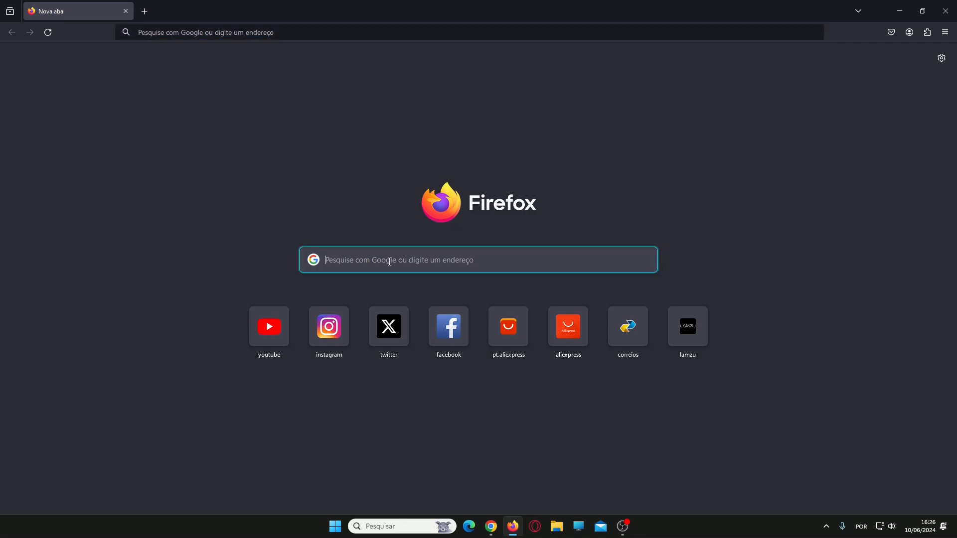
key("F6")
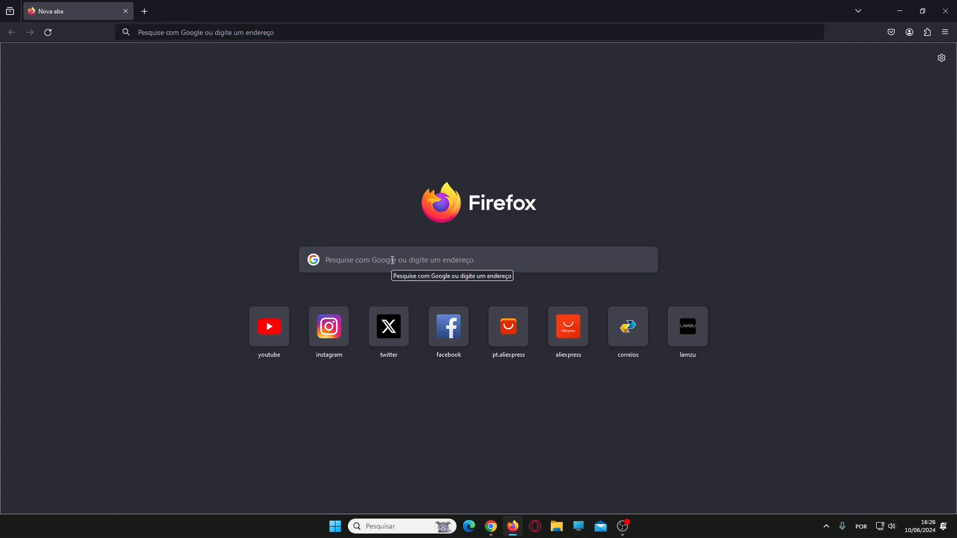
key("F6")
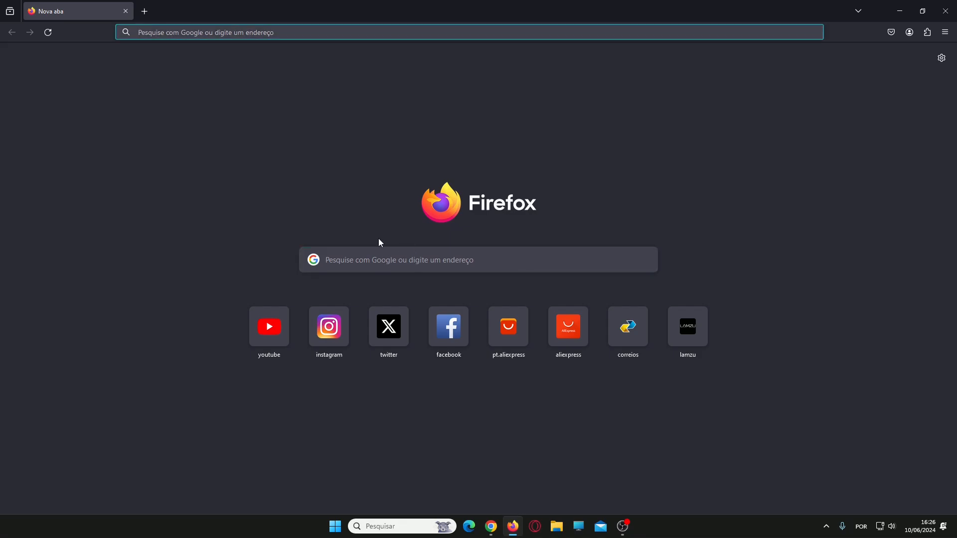
left_click(367, 262)
key("F6")
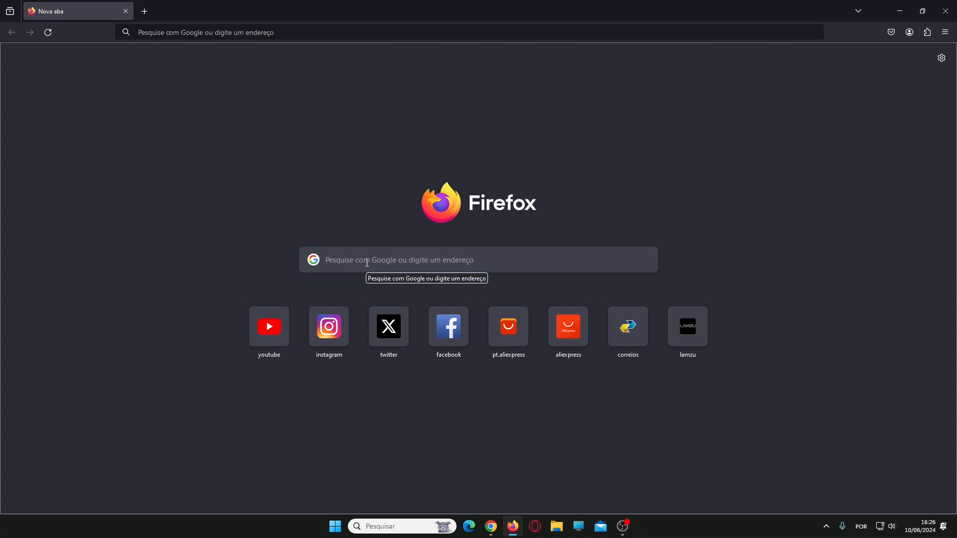
key("F6")
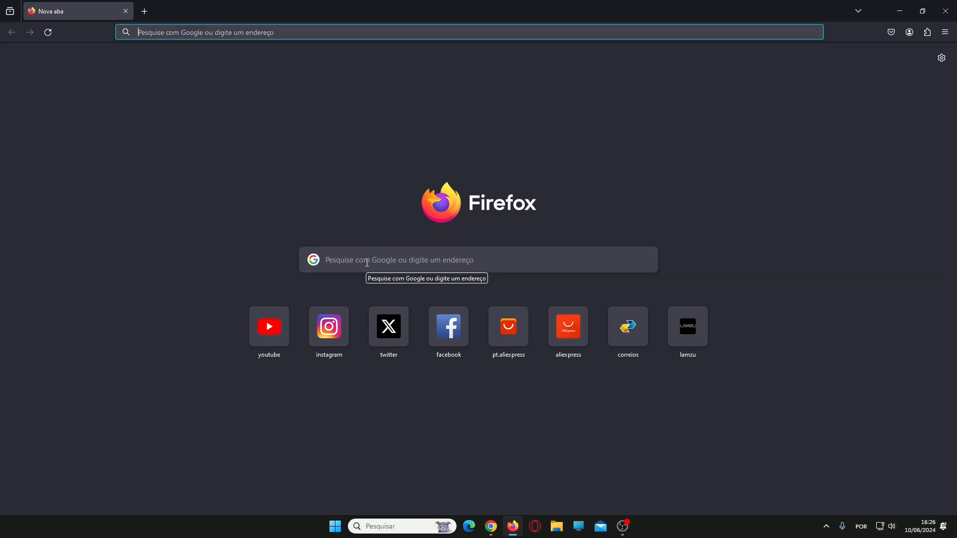
left_click(372, 262)
key("F6")
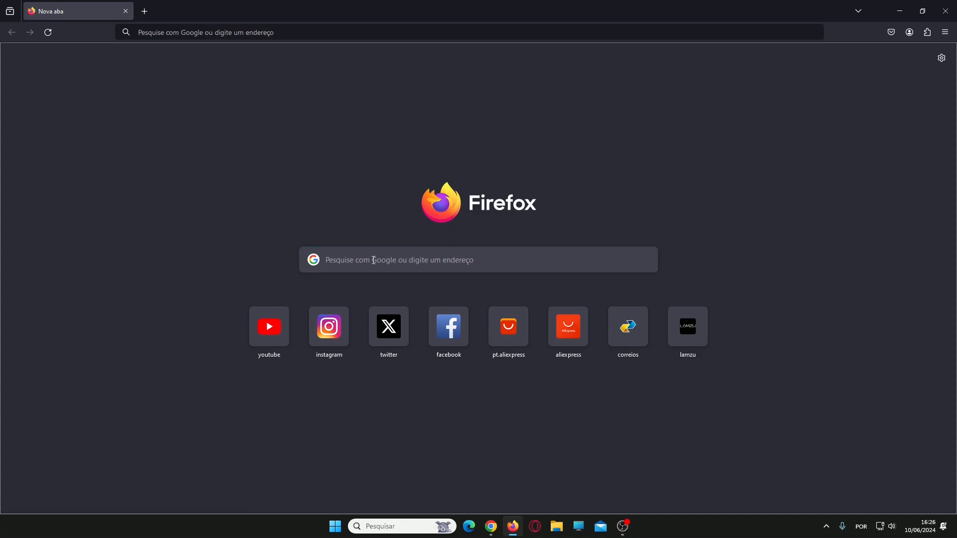
key("F6")
Fill Firefox's address bar with a long run of the letter h and erase almost all of it
type("h")
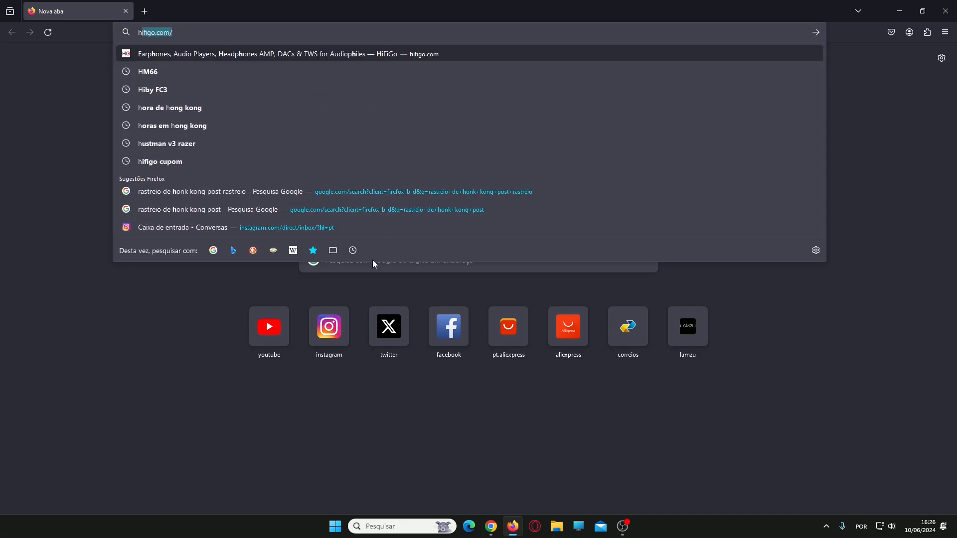
type("hhhhhhhhhhhhhhhhhhhhhhhhhhhhhhhhhhhhhhhhhhhhhhhhhhhhhhh")
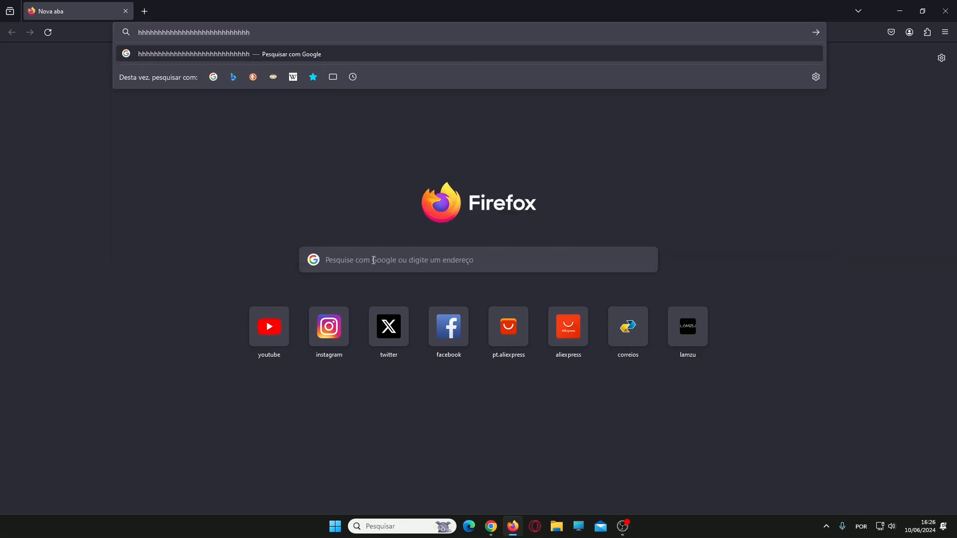
key("BackSpace")
key("BackSpace")
key("BackSpace")
key("BackSpace")
key("BackSpace")
key("BackSpace")
key("BackSpace")
key("BackSpace")
key("BackSpace")
key("BackSpace")
key("BackSpace")
key("BackSpace")
key("BackSpace")
key("BackSpace")
key("BackSpace")
key("BackSpace")
key("BackSpace")
key("BackSpace")
key("BackSpace")
key("BackSpace")
key("BackSpace")
key("BackSpace")
key("BackSpace")
key("BackSpace")
key("BackSpace")
key("BackSpace")
key("BackSpace")
key("BackSpace")
key("BackSpace")
key("BackSpace")
key("BackSpace")
key("BackSpace")
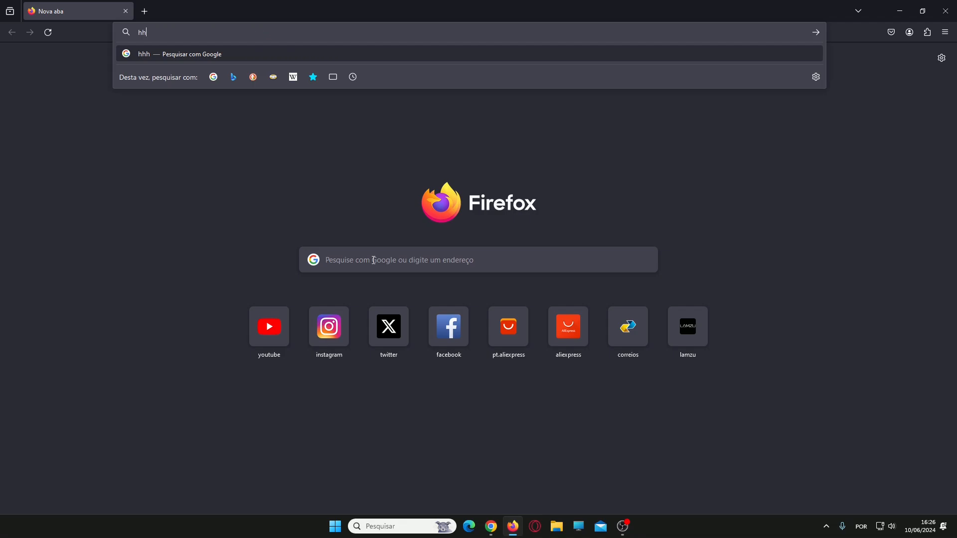
Enter another long run of the letter h, clear the address bar completely, dismiss its suggestions and refocus it
type("hhhhhhhhhhhhhhhhhhhhhhhhhh")
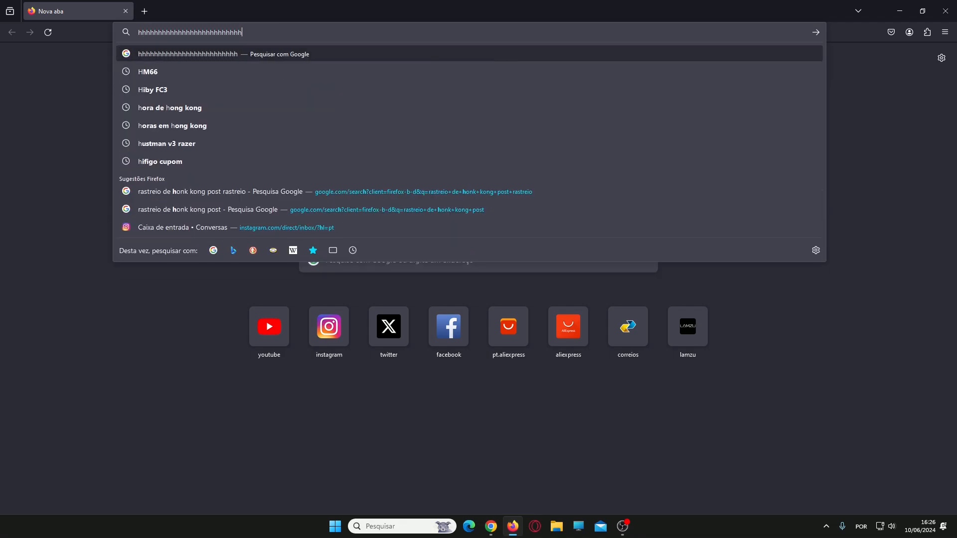
key("BackSpace")
key("BackSpace")
key("BackSpace")
key("BackSpace")
key("BackSpace")
key("BackSpace")
key("BackSpace")
key("BackSpace")
key("BackSpace")
key("BackSpace")
key("BackSpace")
key("BackSpace")
key("BackSpace")
key("BackSpace")
key("BackSpace")
key("BackSpace")
key("BackSpace")
key("BackSpace")
key("BackSpace")
key("BackSpace")
key("BackSpace")
key("BackSpace")
key("BackSpace")
key("BackSpace")
key("BackSpace")
key("BackSpace")
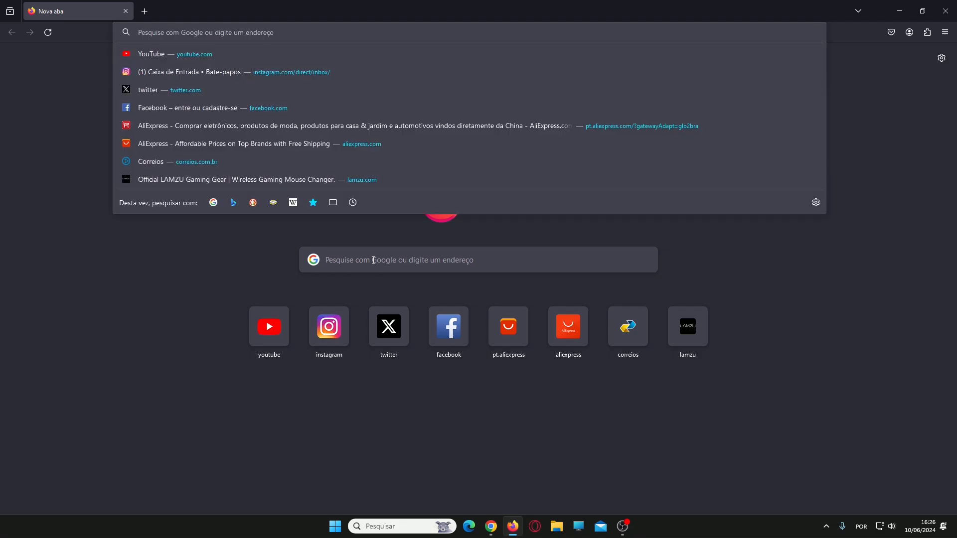
key("Escape")
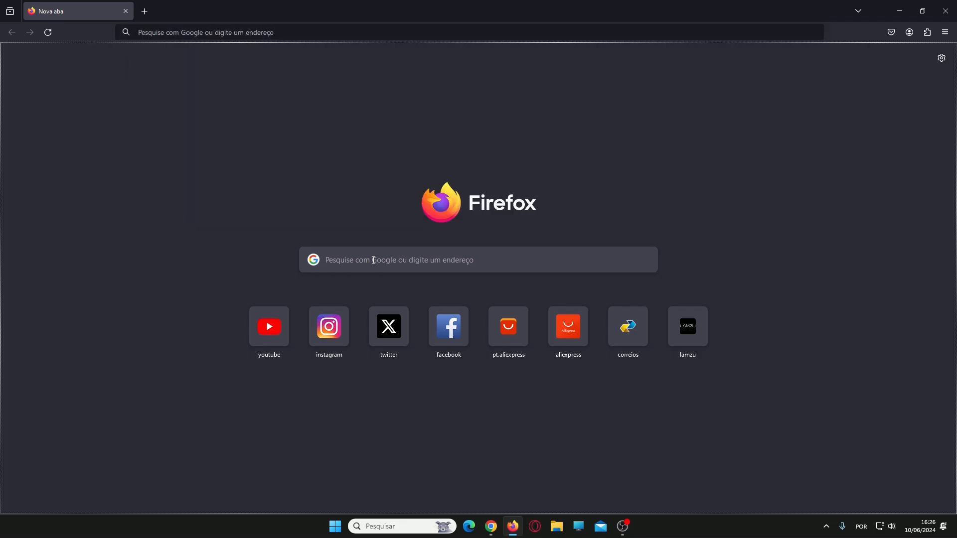
key("ctrl+l")
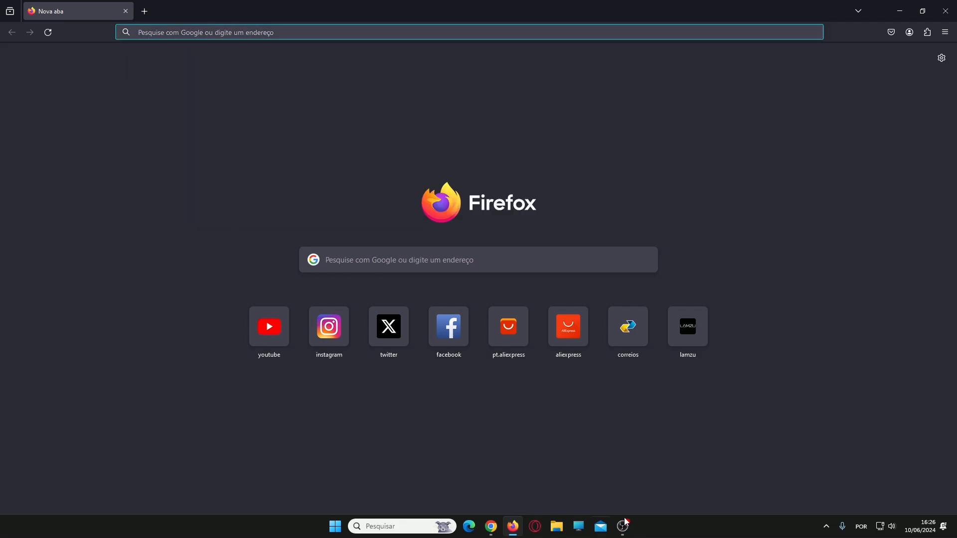
Switch to Wootility in Chrome and compare the Typing Profile's main, Fn 1 and Fn 2 layers among the advanced keys, ending on the main layer
left_click(491, 526)
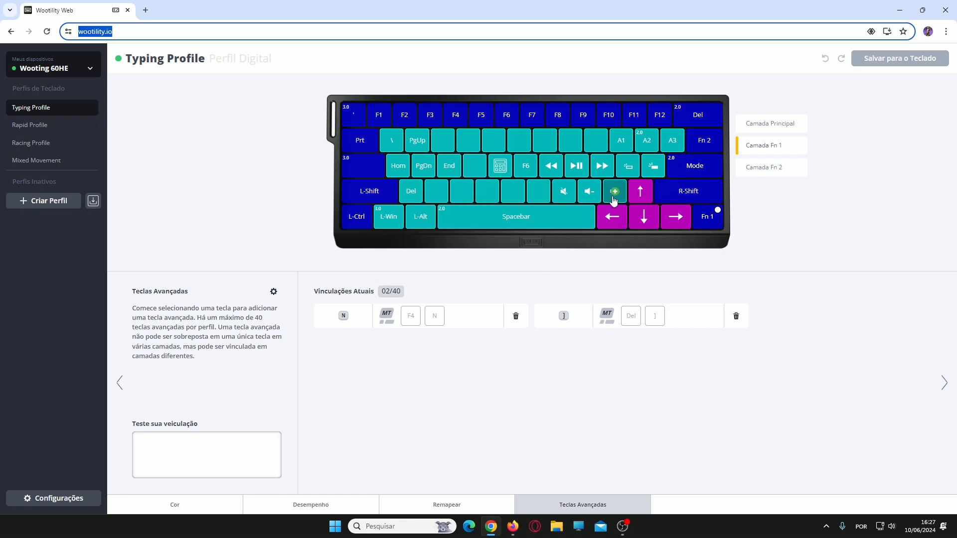
left_click(765, 127)
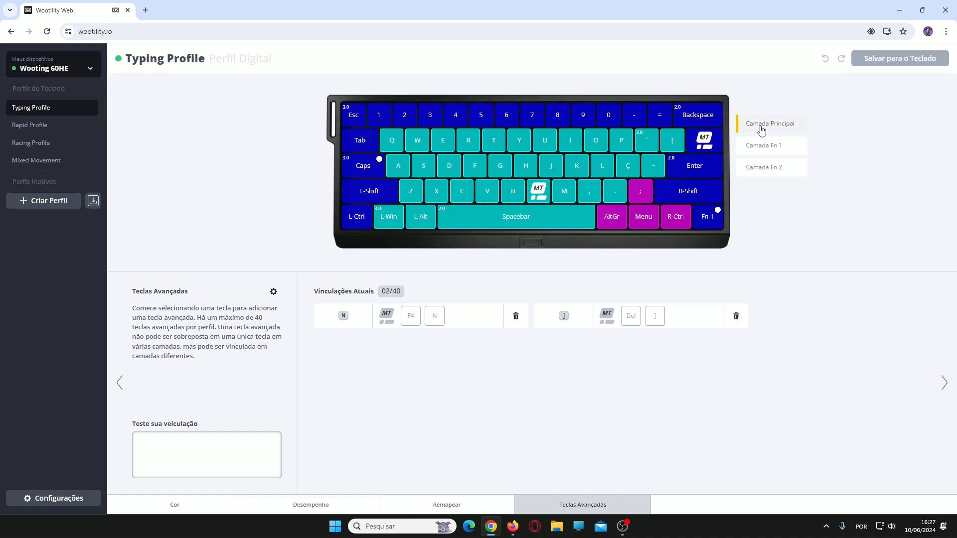
left_click(770, 147)
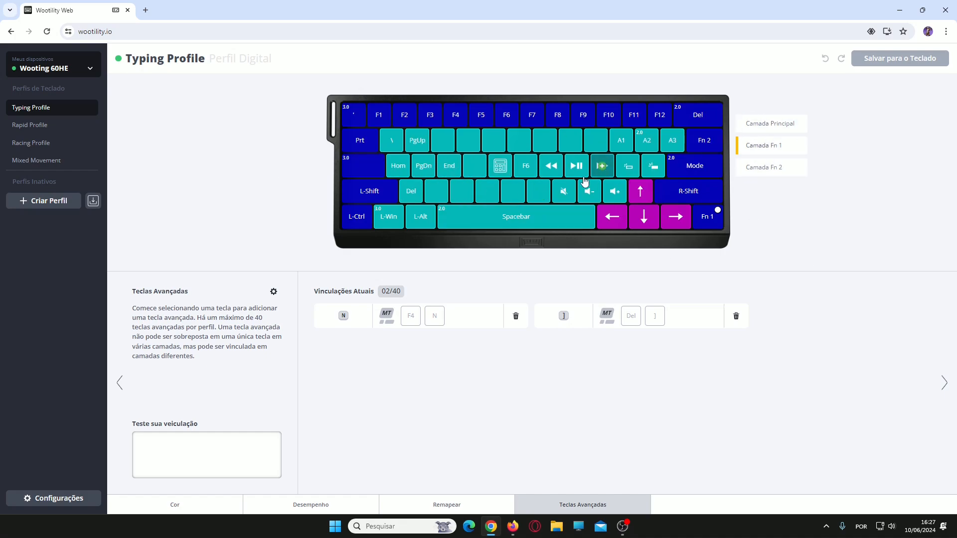
left_click(746, 169)
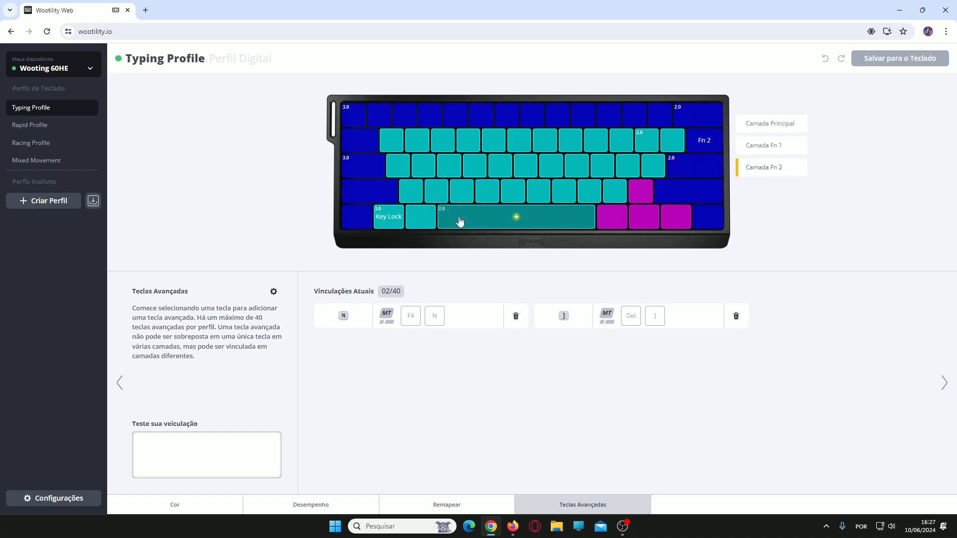
left_click(752, 147)
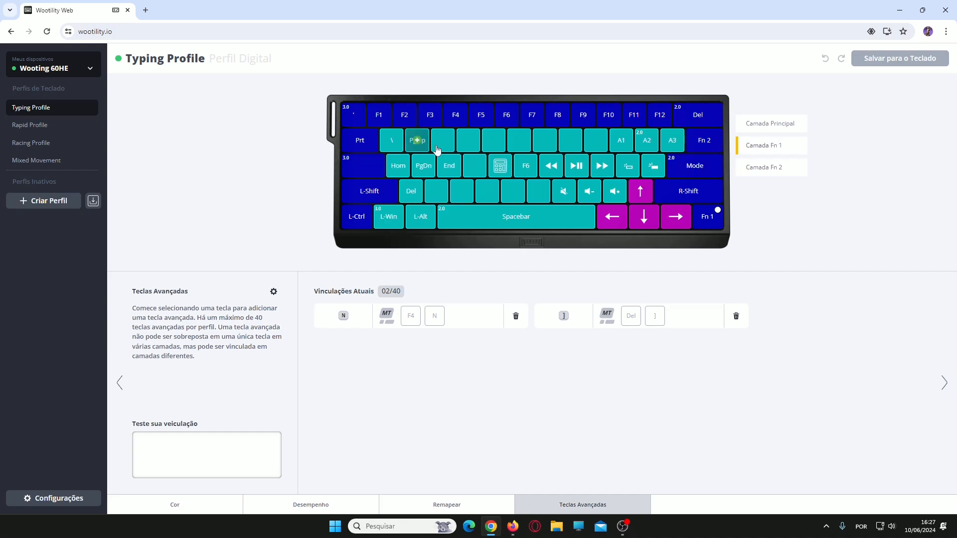
left_click(751, 125)
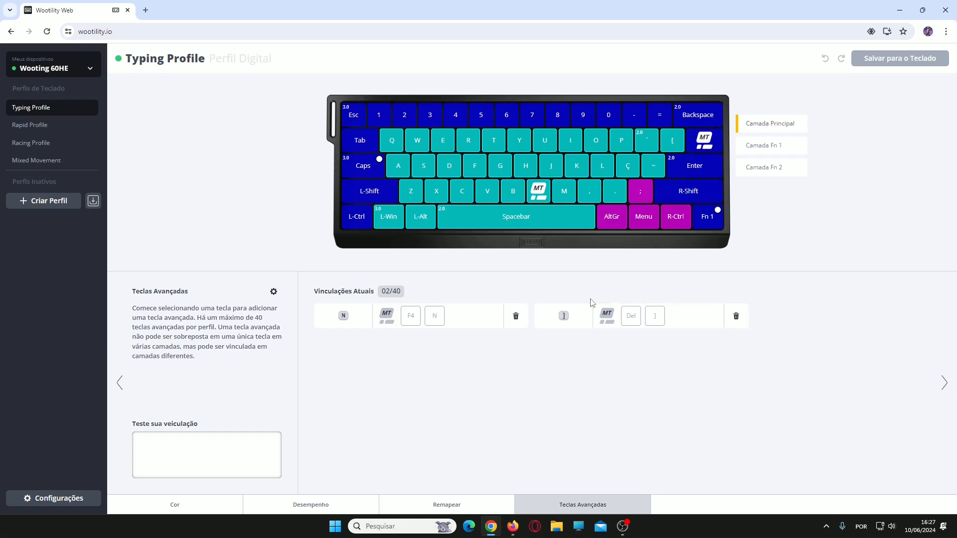
Show the main layer's key remapping, return to the advanced keys, and view the Fn 2 layer before going back to the main layer
left_click(414, 506)
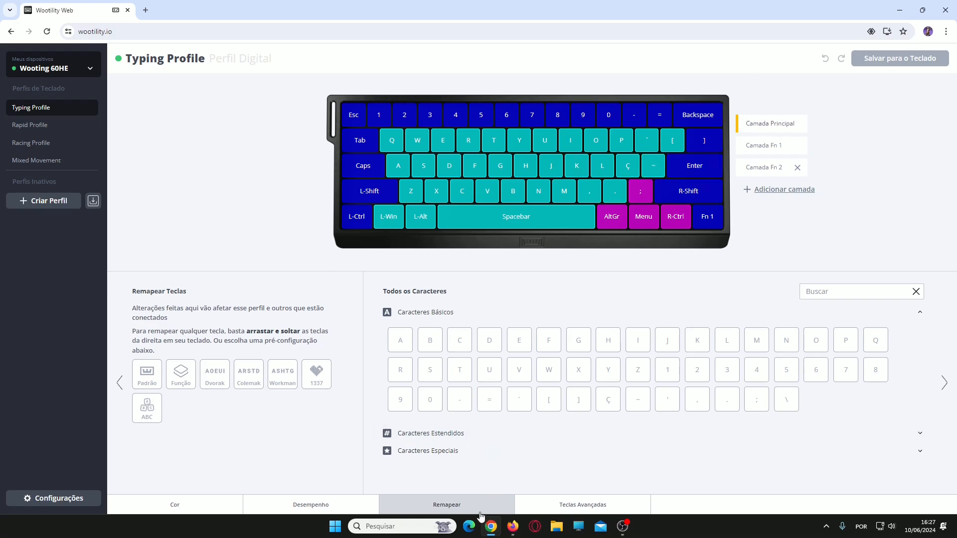
left_click(549, 508)
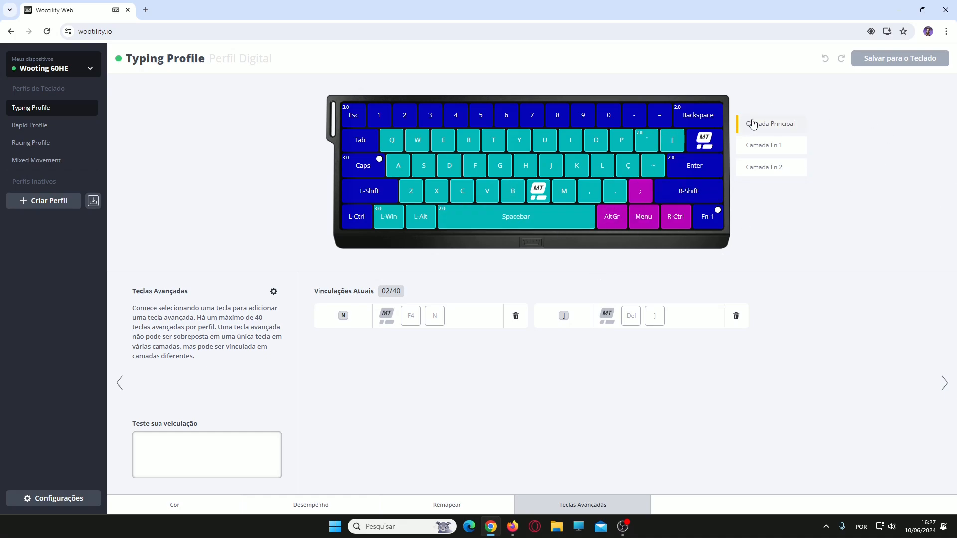
left_click(765, 155)
left_click(753, 127)
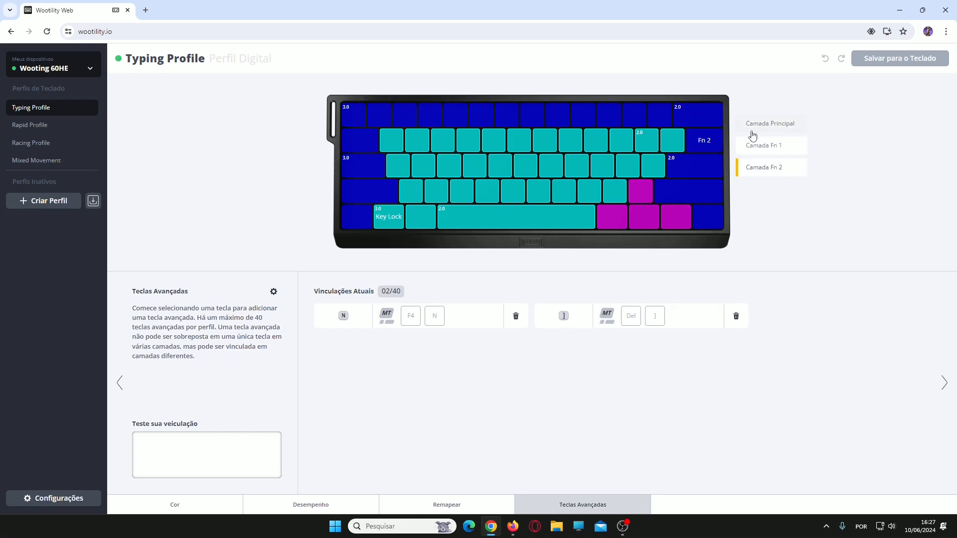
Show the Fn 1 layer in key remapping and expand the extended and special character groups
left_click(443, 504)
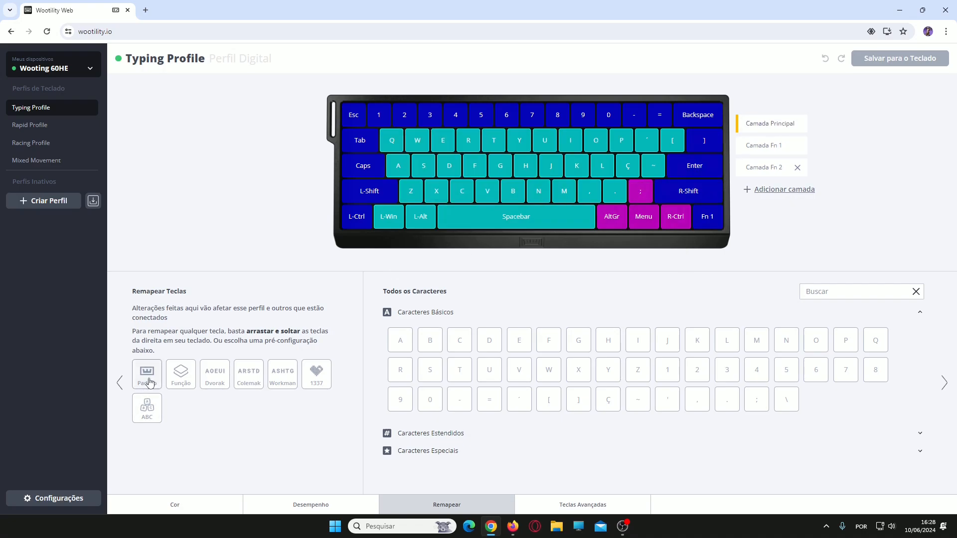
left_click(770, 145)
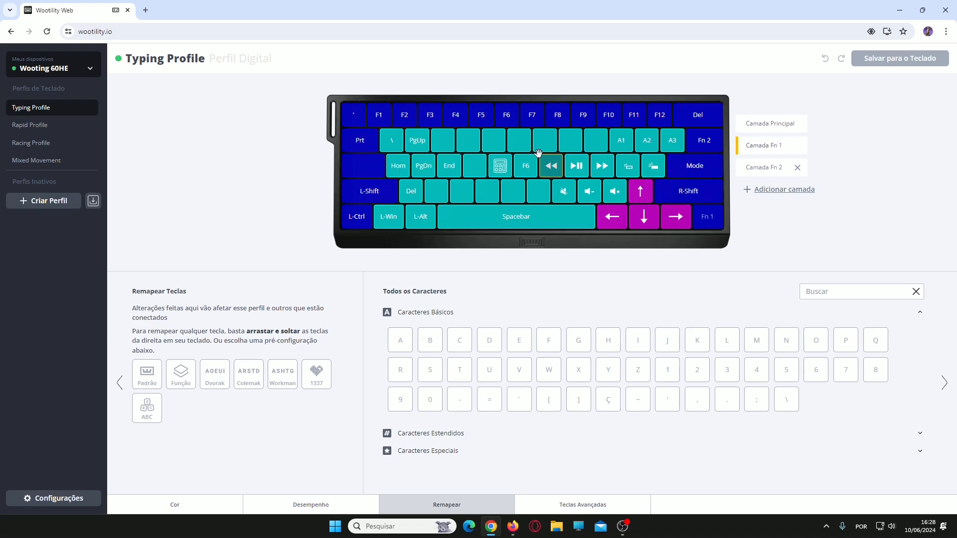
left_click(433, 440)
scroll(482, 403, "down", 3)
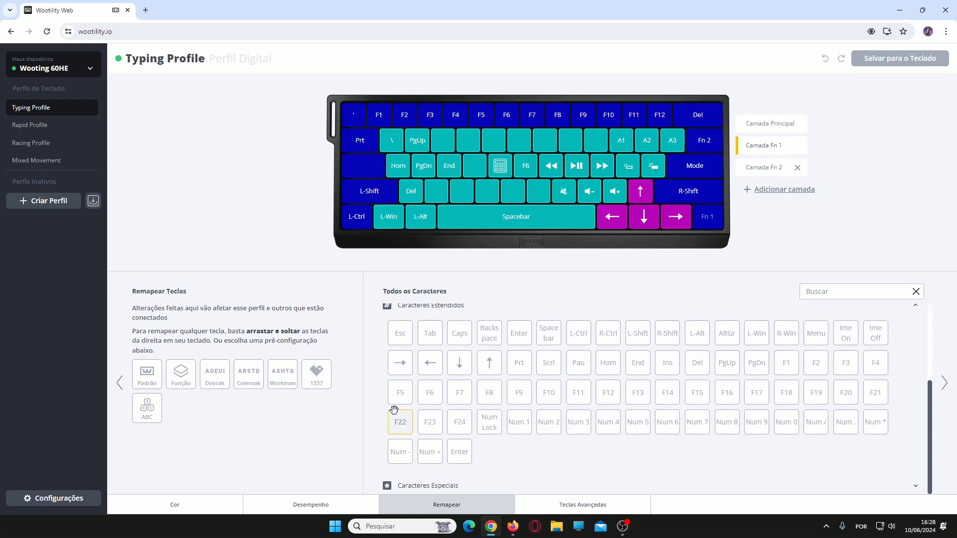
left_click(396, 486)
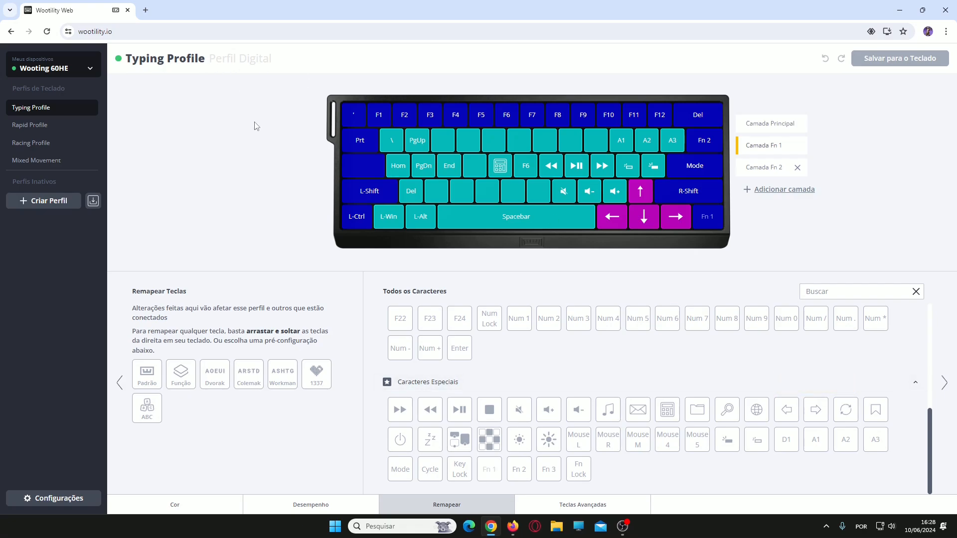
Switch to Firefox, open YouTube, reload the page twice to test the refresh function, and close the browser
left_click(513, 526)
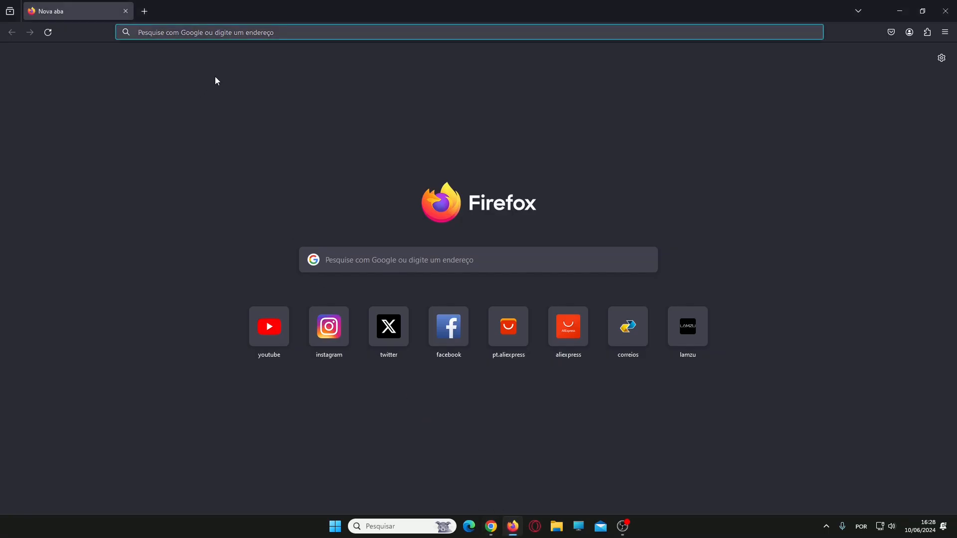
left_click(244, 33)
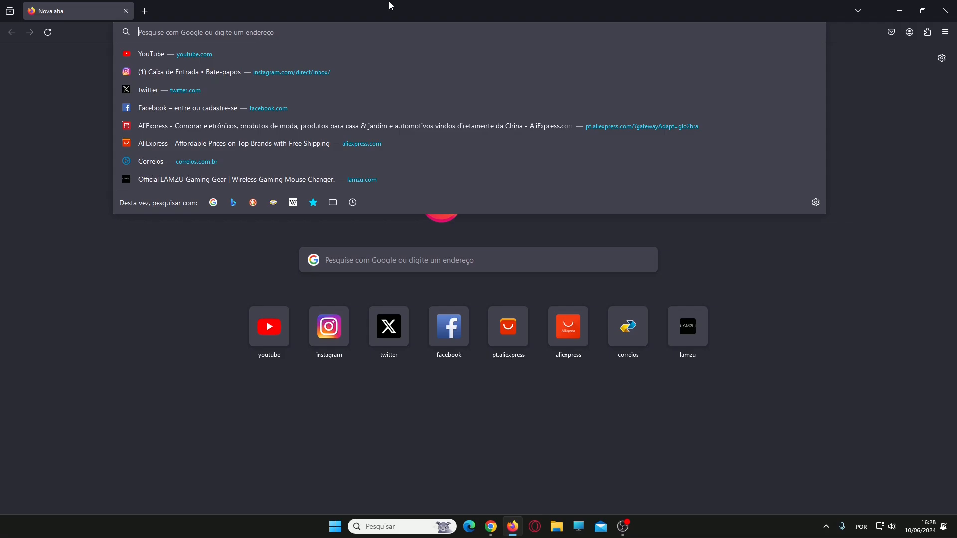
left_click(386, 54)
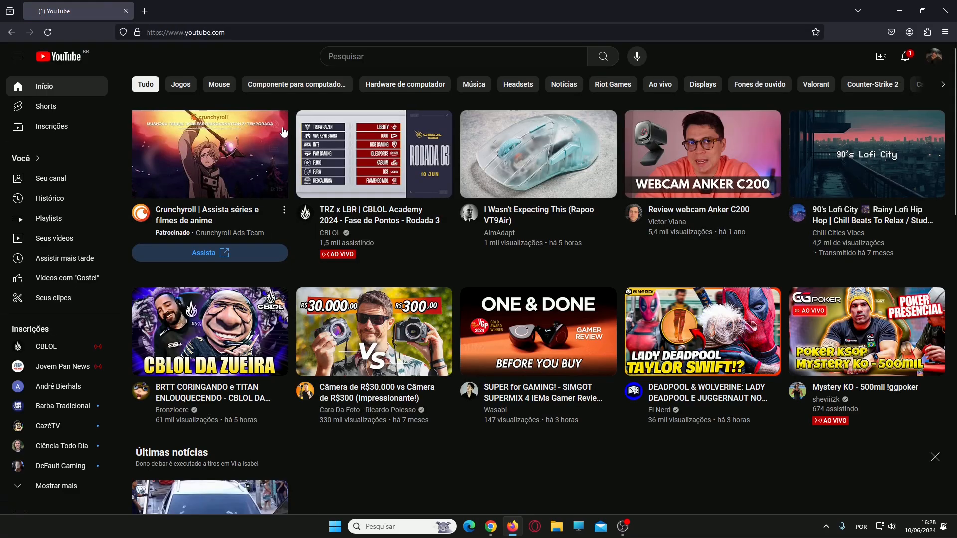
key("F5")
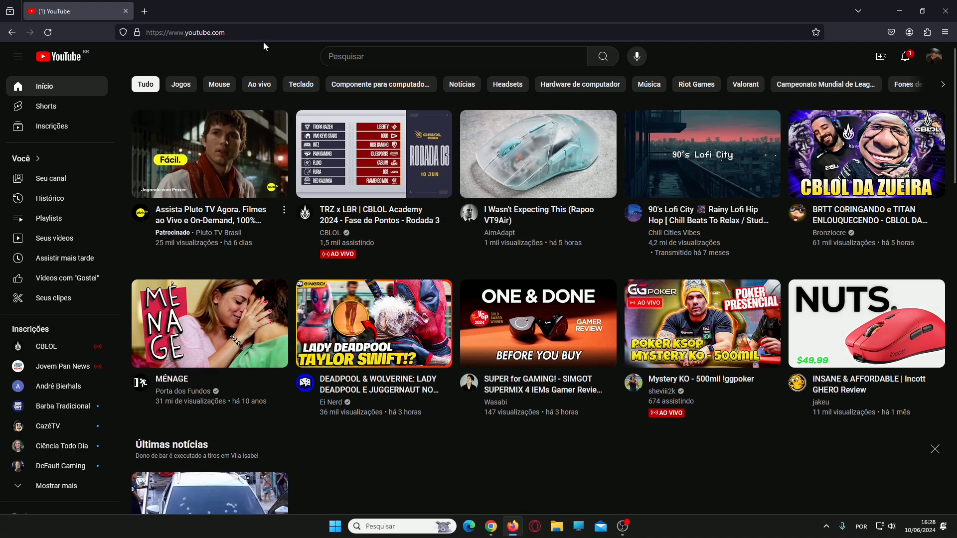
key("F5")
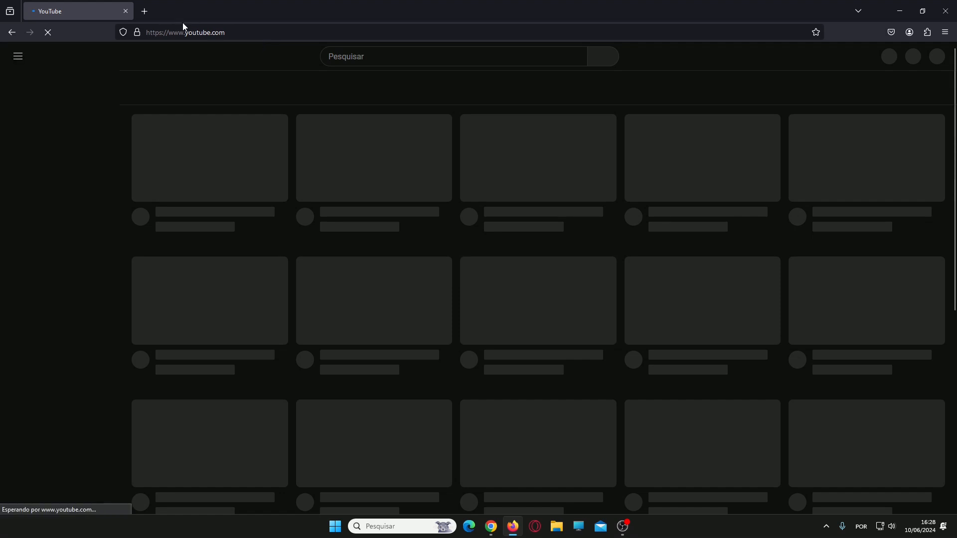
left_click(940, 11)
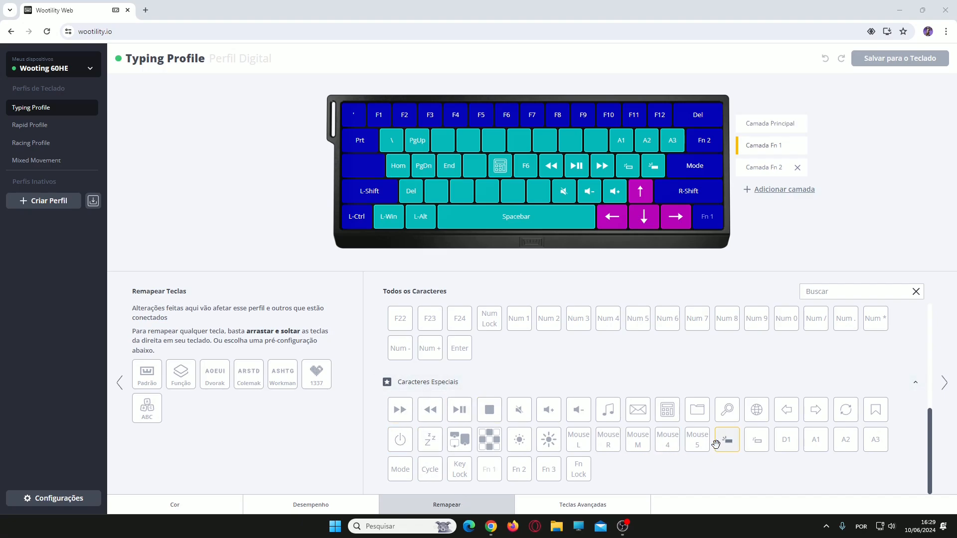
Look through the available remapping characters, and collapse the extended and basic character groups
scroll(716, 444, "up", 1)
scroll(711, 449, "down", 1)
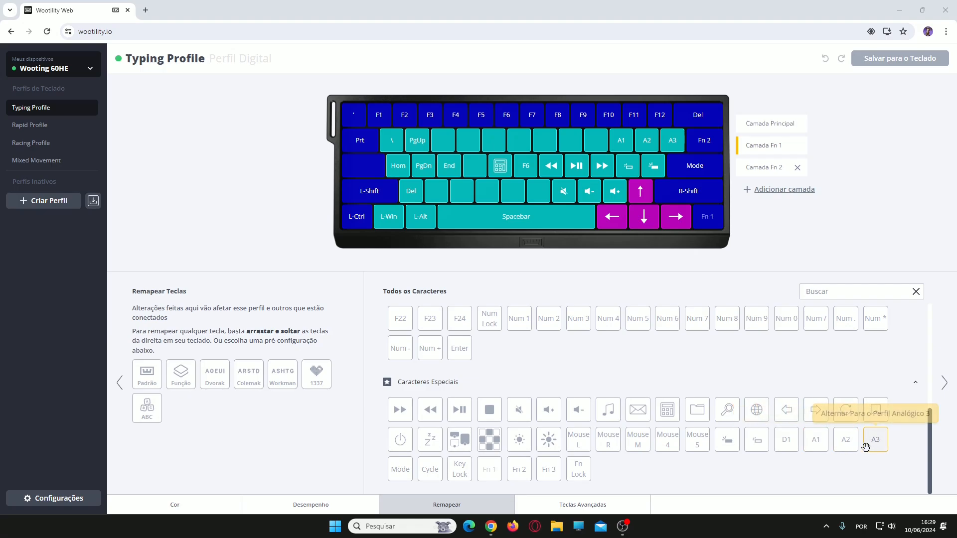
scroll(549, 414, "up", 3)
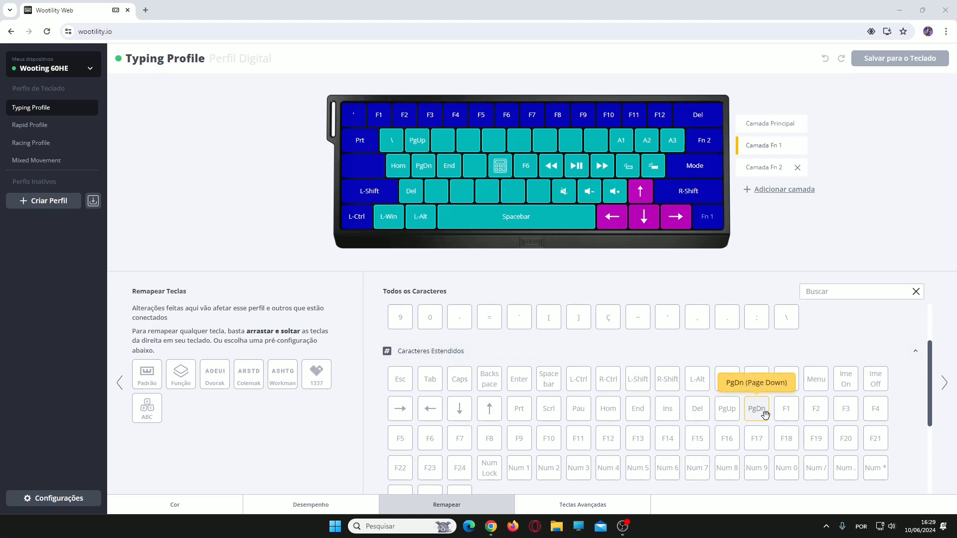
left_click(451, 358)
scroll(450, 349, "up", 1)
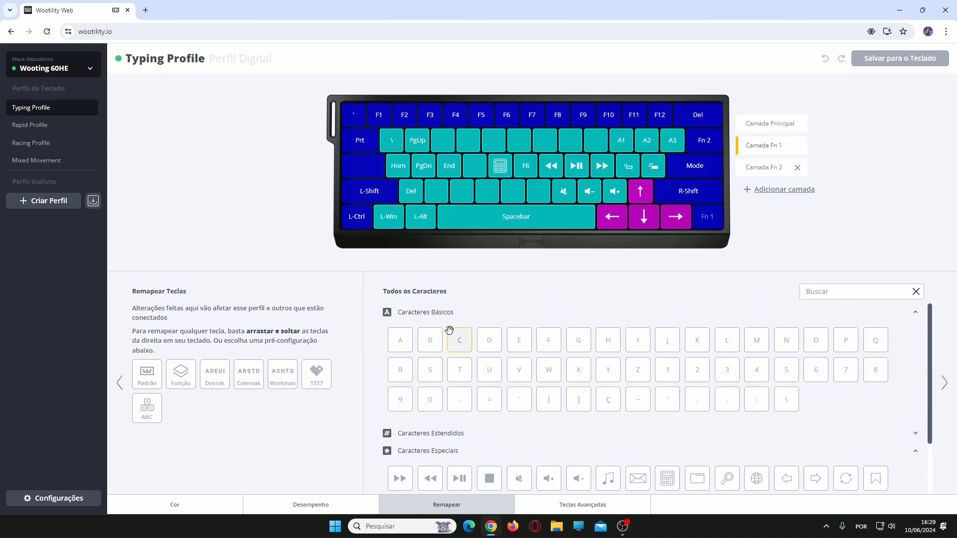
left_click(451, 315)
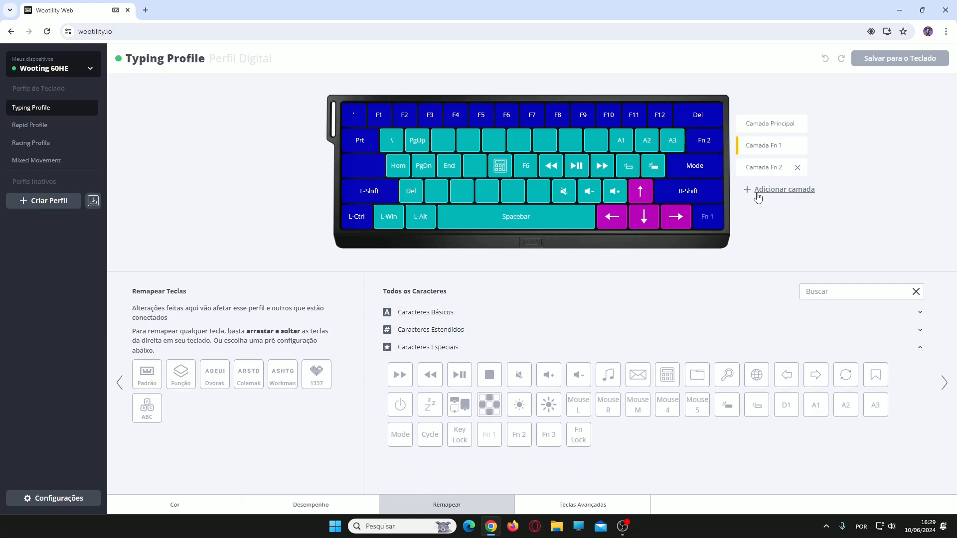
Compare the main layer with the Fn 1 layer in key remapping, view the Mode key's description, and return to the main layer
left_click(770, 125)
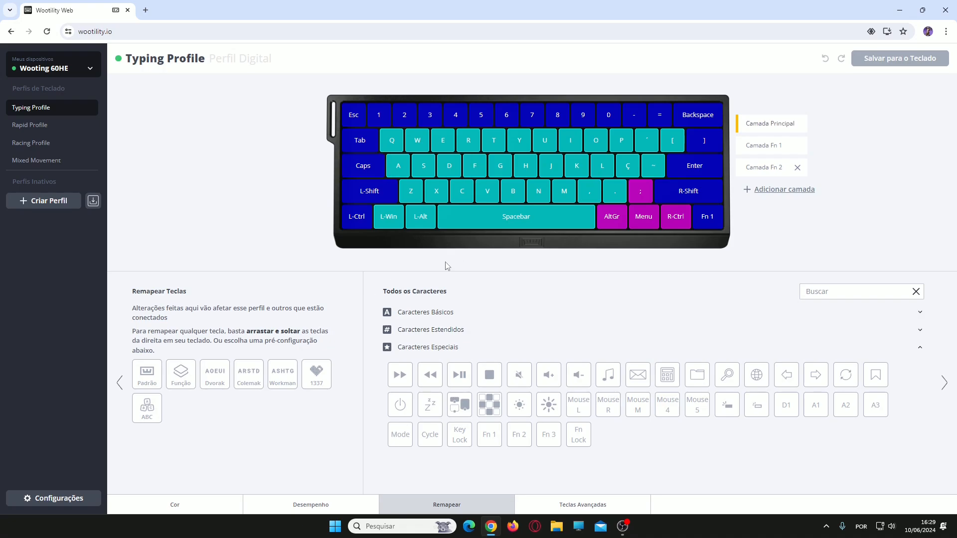
left_click(767, 146)
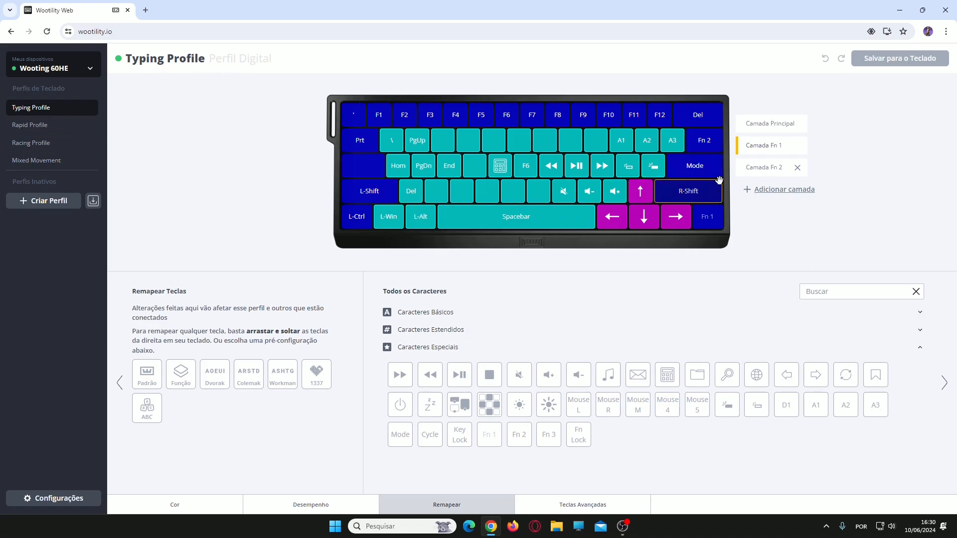
left_click(772, 129)
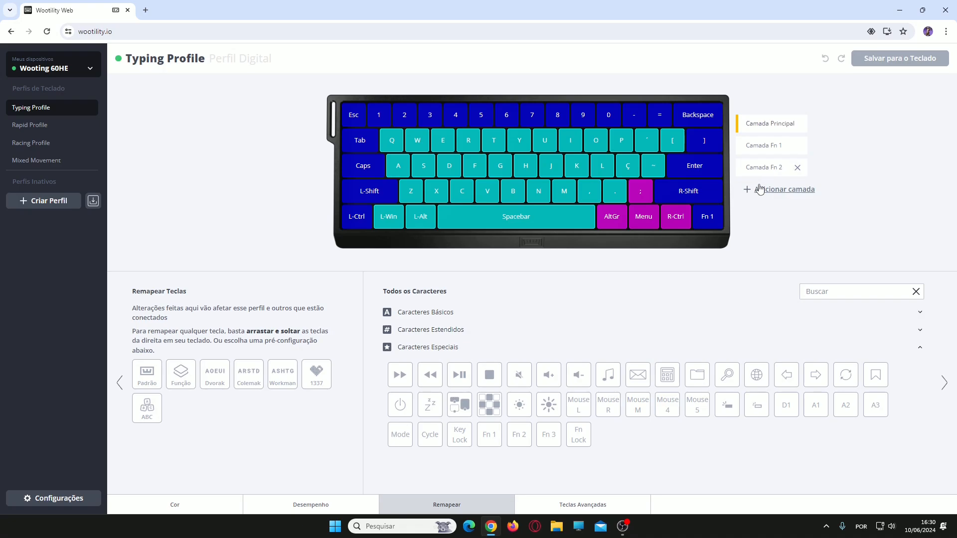
left_click(762, 152)
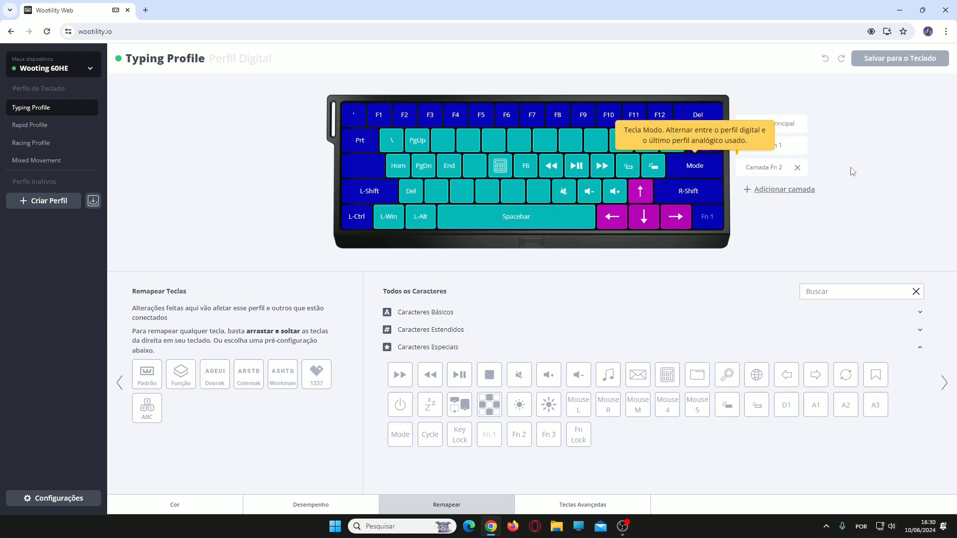
left_click(786, 130)
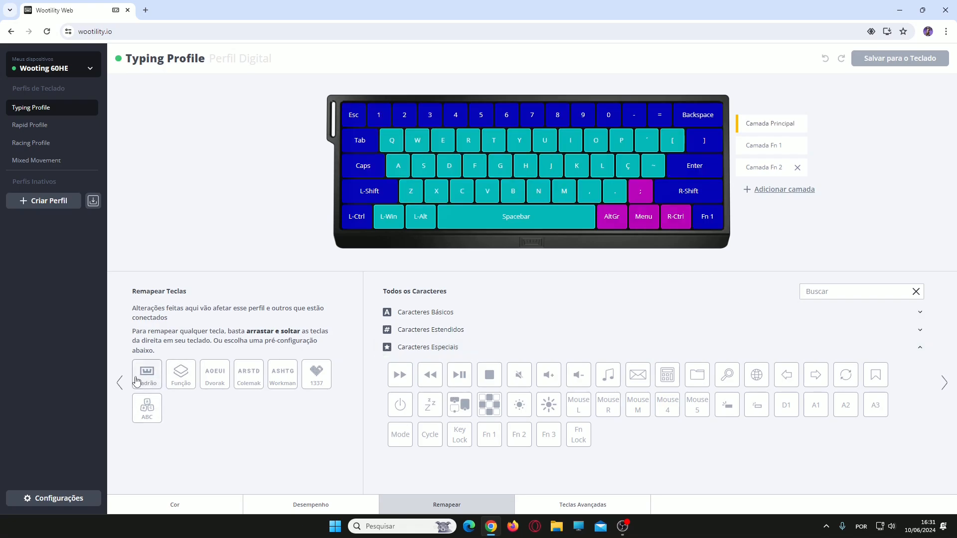
View the Fn 1 and Fn 2 layers in key remapping, check the Fn 2 key's description, and return to the main layer
left_click(779, 151)
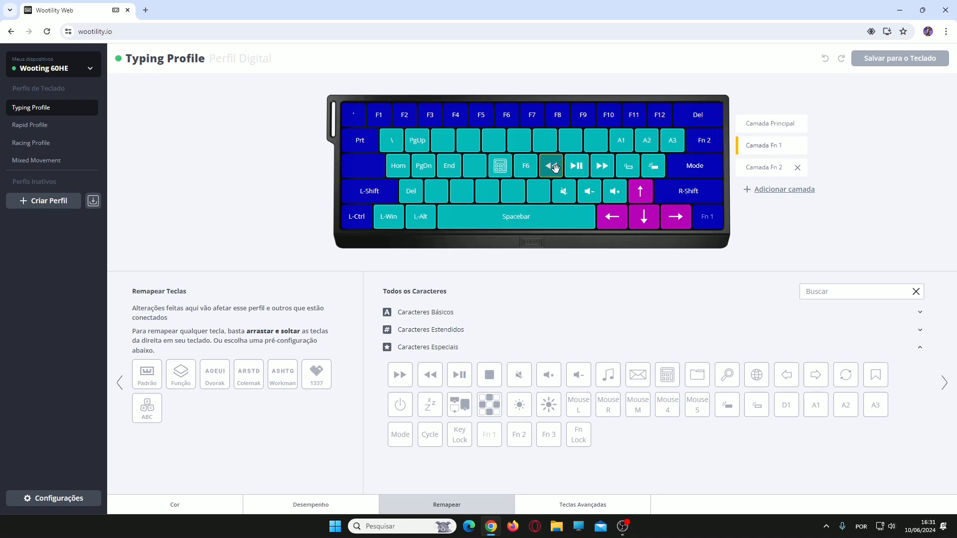
left_click(187, 385)
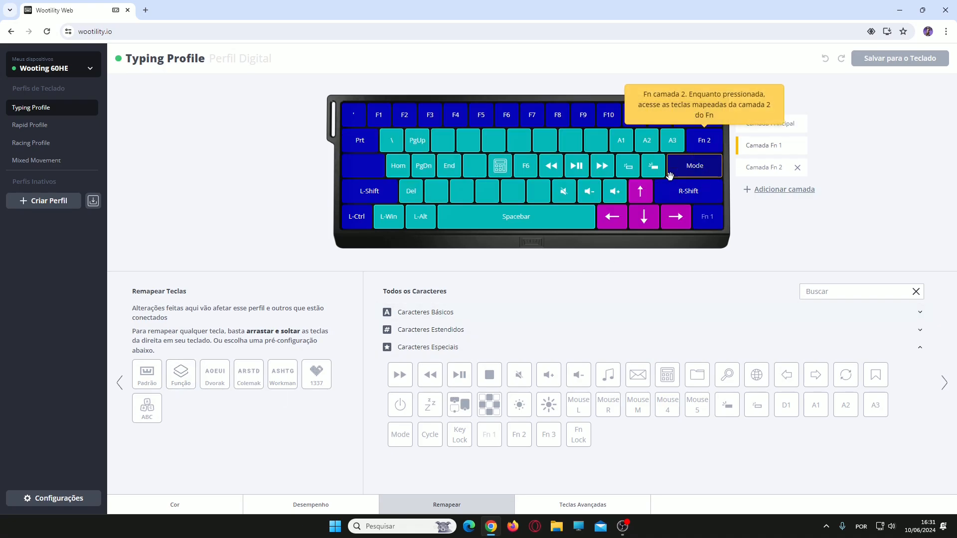
left_click(773, 167)
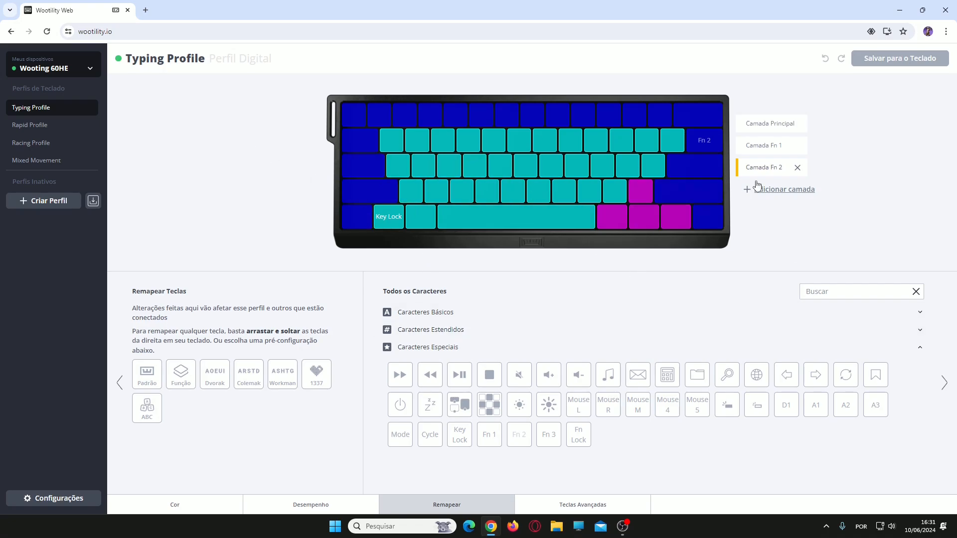
mouse_move(705, 139)
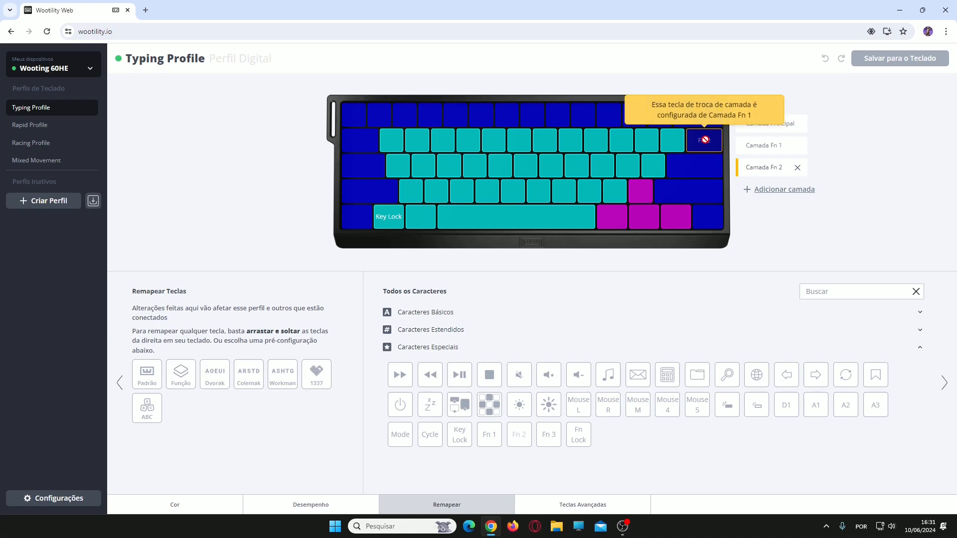
mouse_move(389, 217)
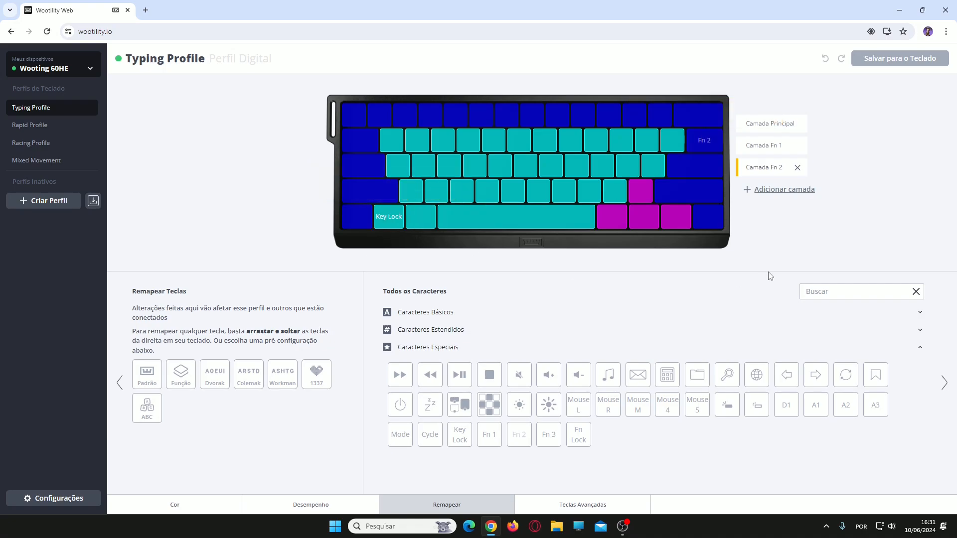
left_click(781, 126)
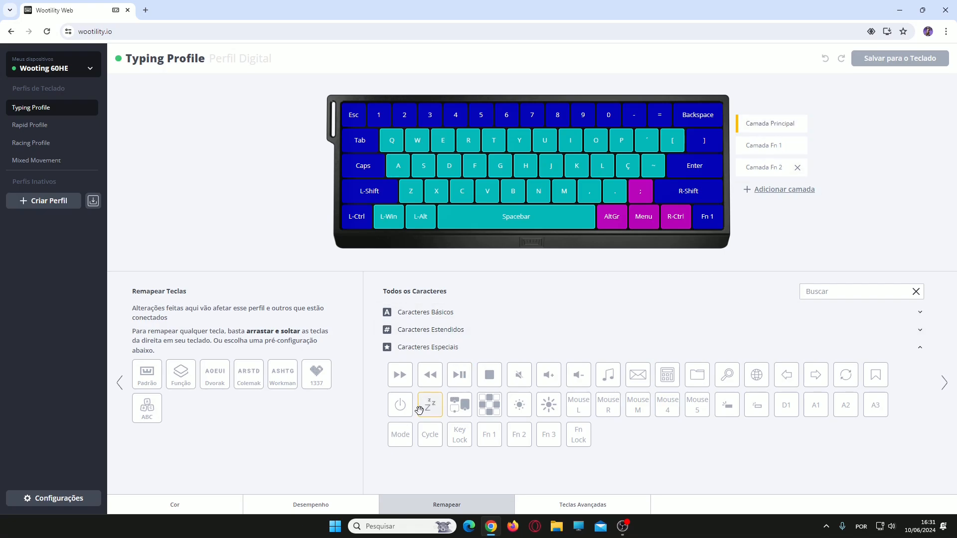
Look through the profile's performance, colour and advanced key settings, and return to key remapping
left_click(327, 504)
left_click(172, 505)
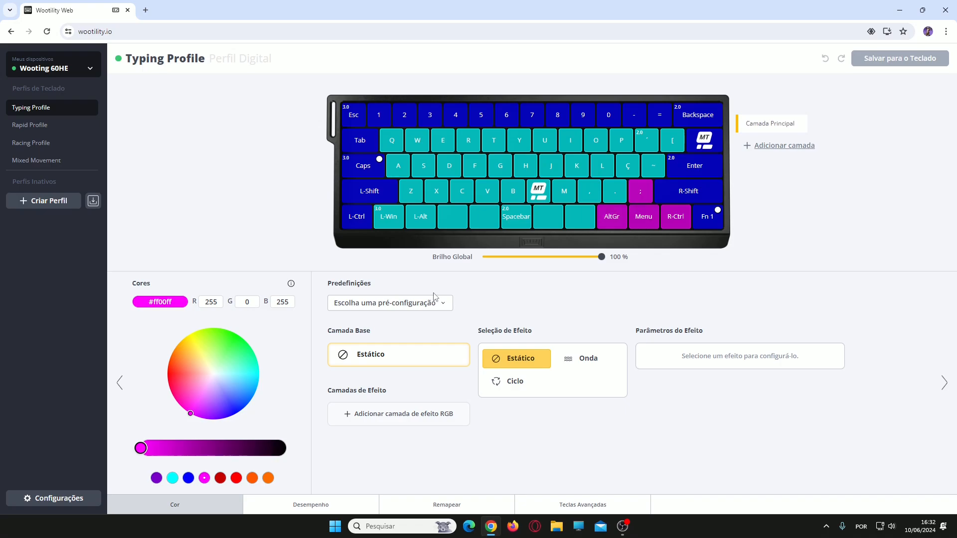
left_click(583, 505)
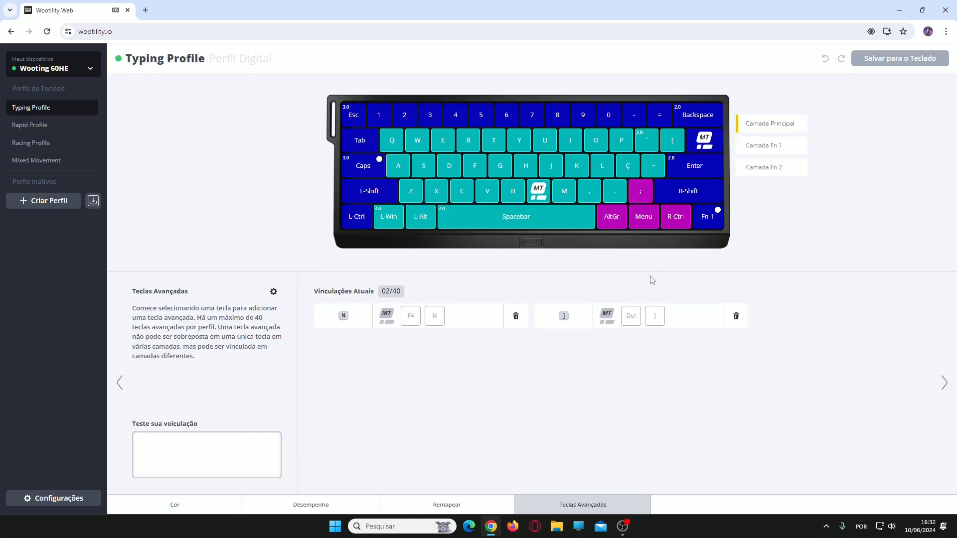
left_click(445, 508)
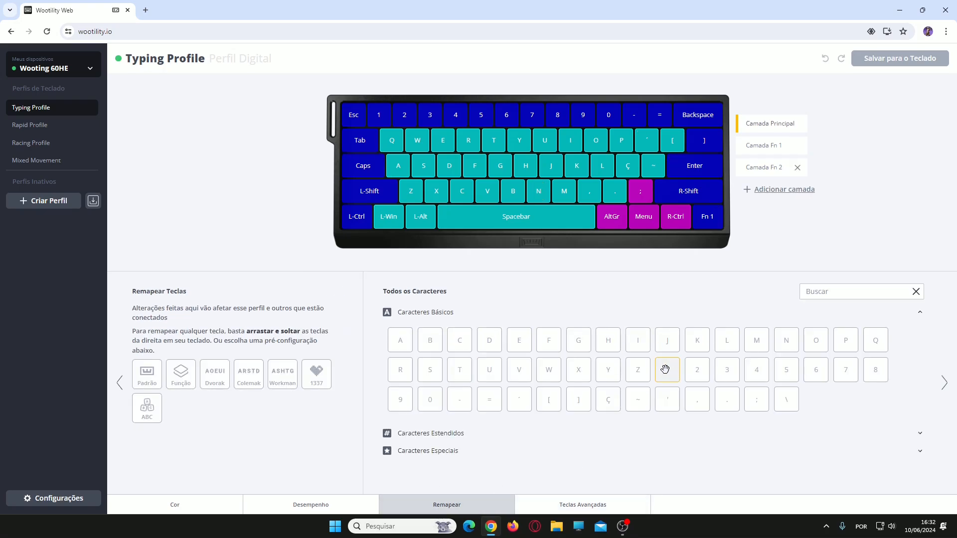
Expand the extended and special character groups and look through the characters available for remapping
left_click(426, 433)
scroll(649, 387, "down", 3)
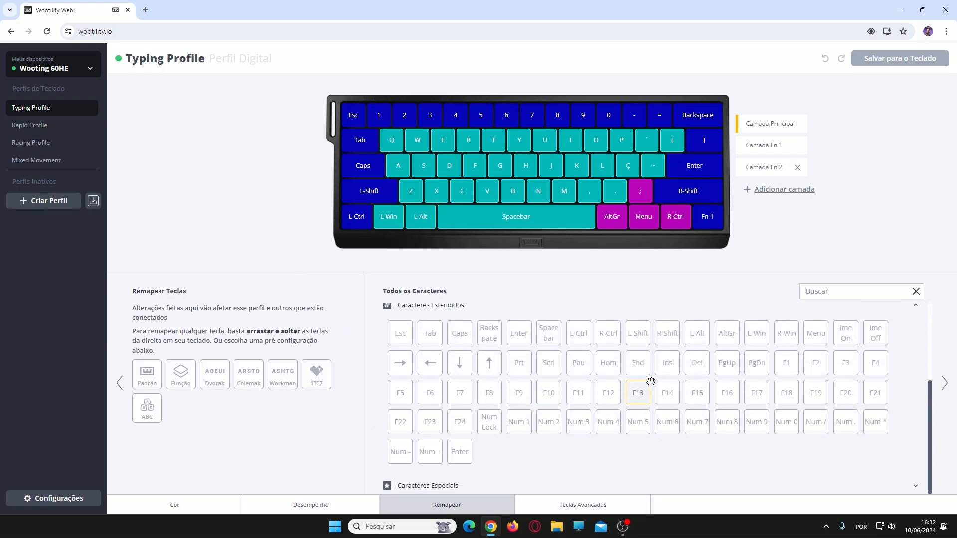
left_click(438, 491)
scroll(472, 451, "down", 3)
scroll(609, 397, "up", 5)
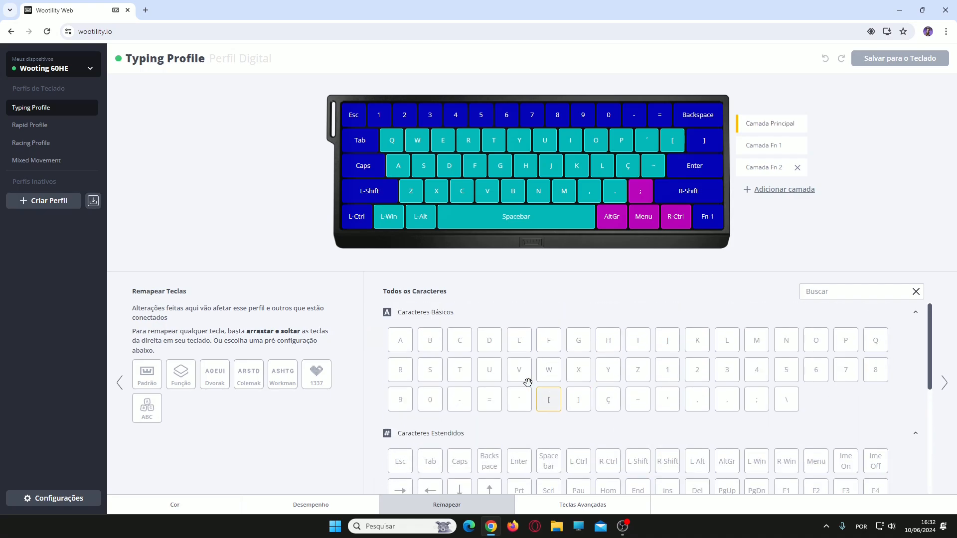
scroll(427, 402, "down", 3)
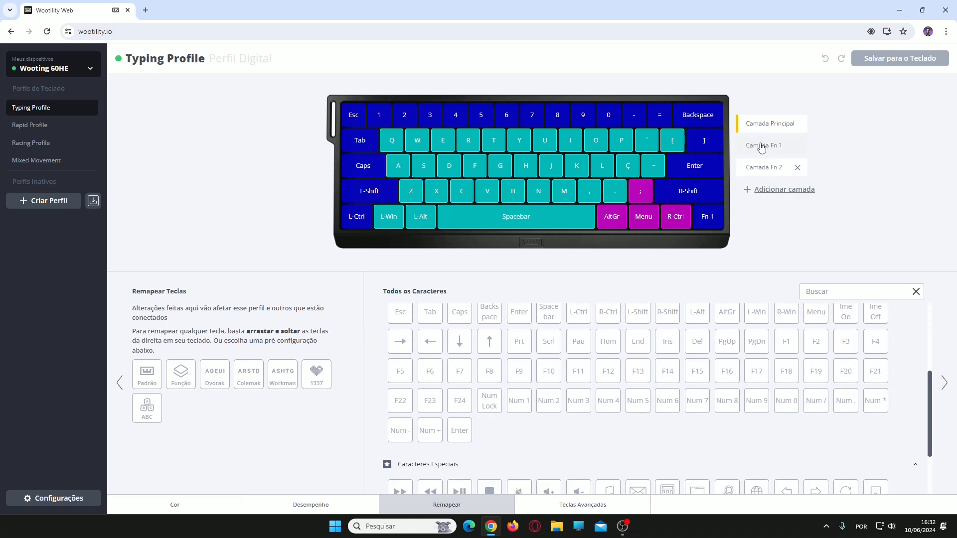
left_click(441, 471)
left_click(420, 309)
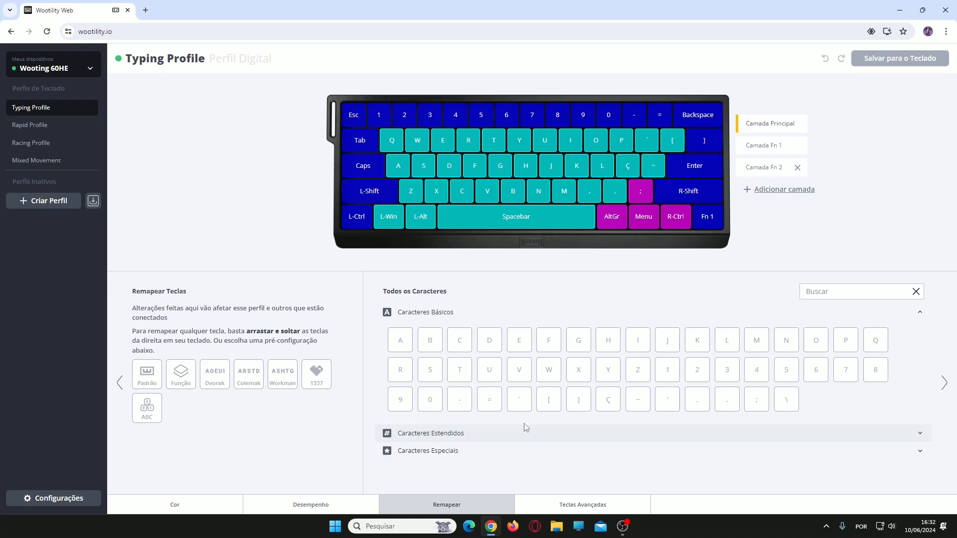
Show the special and extended character groups again and review the function, numpad and media characters
left_click(447, 451)
left_click(446, 434)
scroll(452, 436, "down", 1)
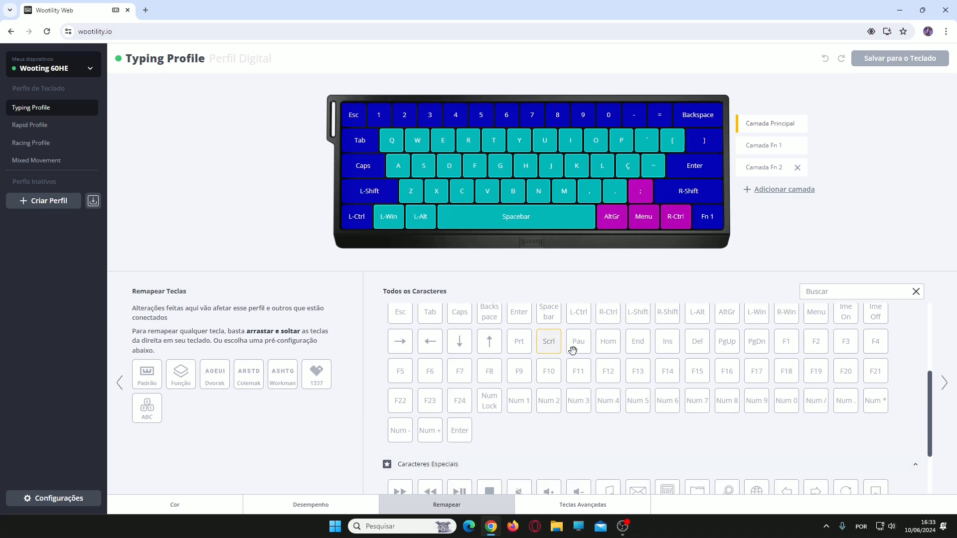
scroll(422, 398, "down", 2)
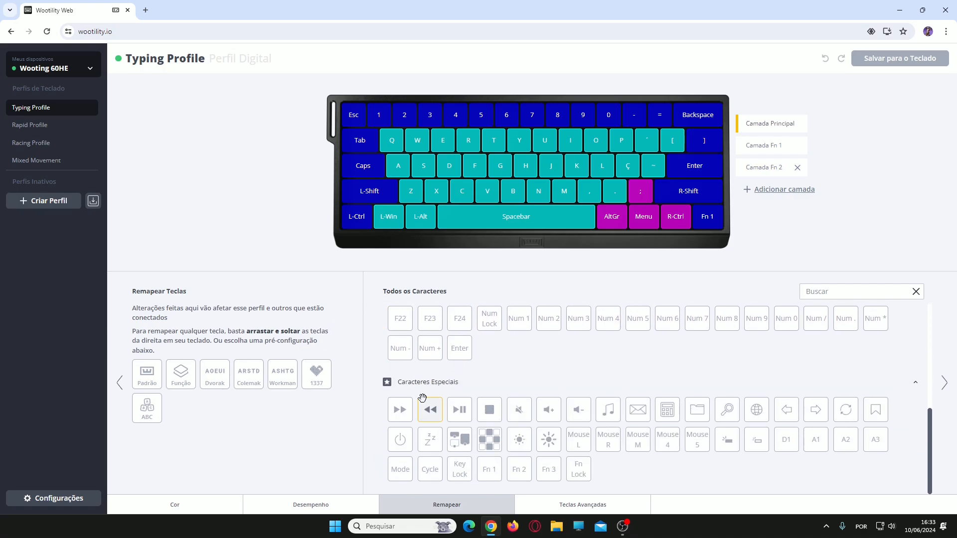
scroll(428, 386, "up", 4)
left_click(401, 405)
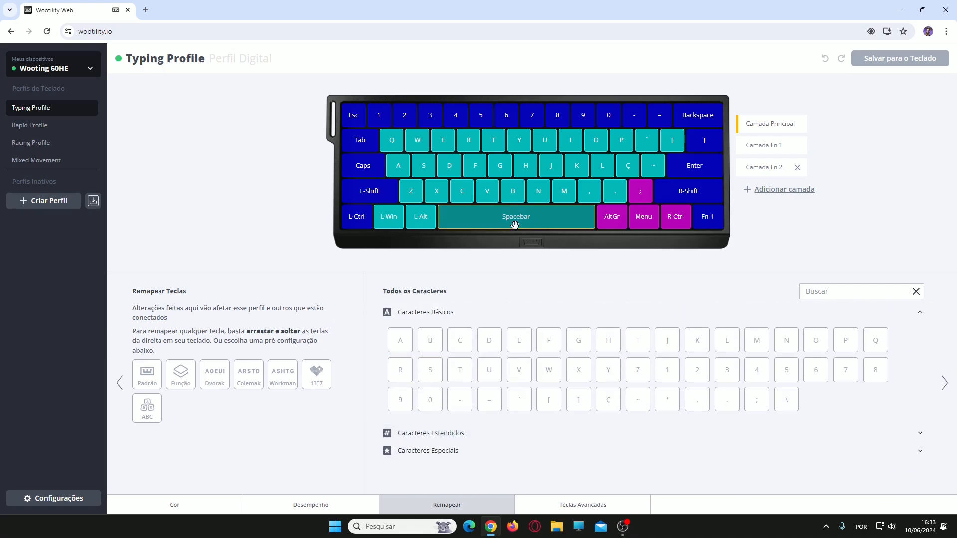
Check the layers offered in the colour and performance settings, and go back to key remapping
left_click(202, 507)
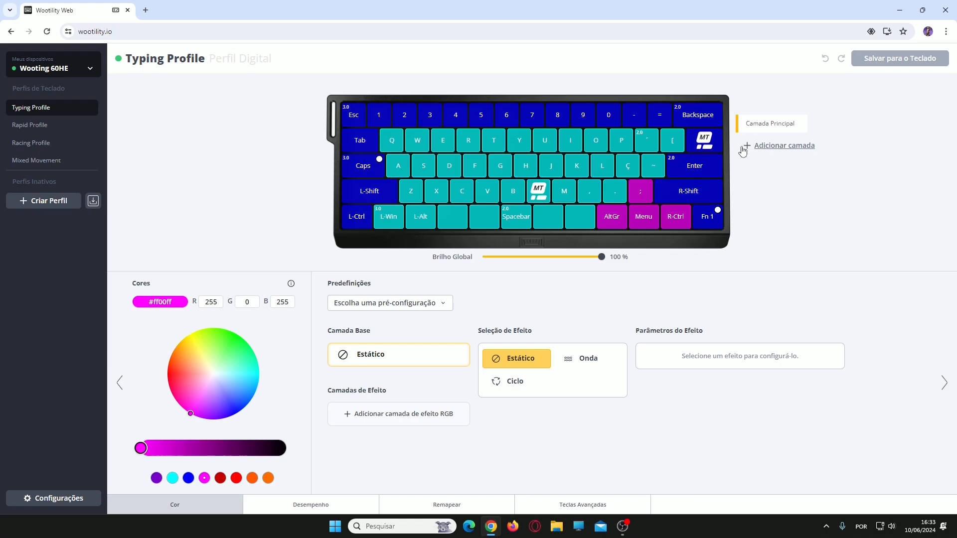
left_click(311, 505)
left_click(439, 506)
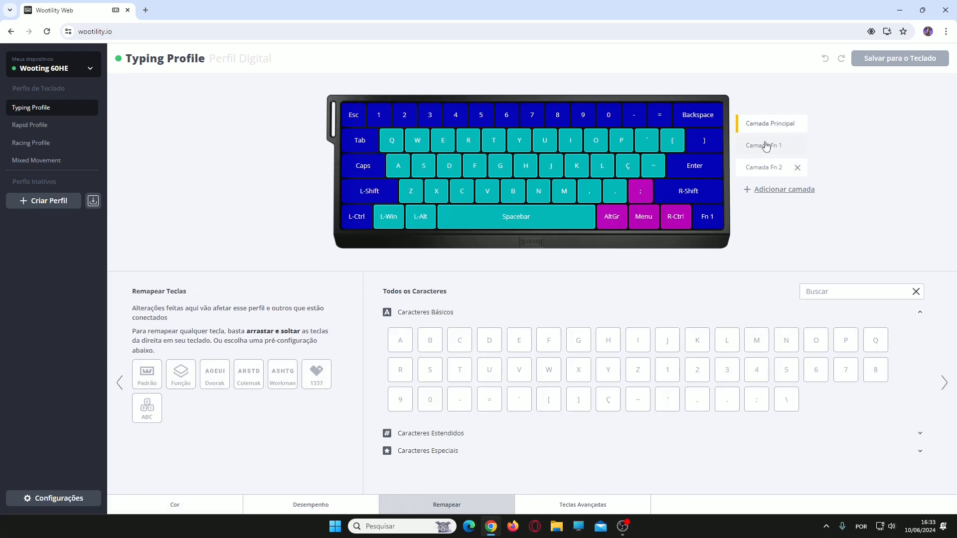
Compare the Fn 2 layer with the main layer, and show the Fn 1 layer's key assignments
left_click(765, 168)
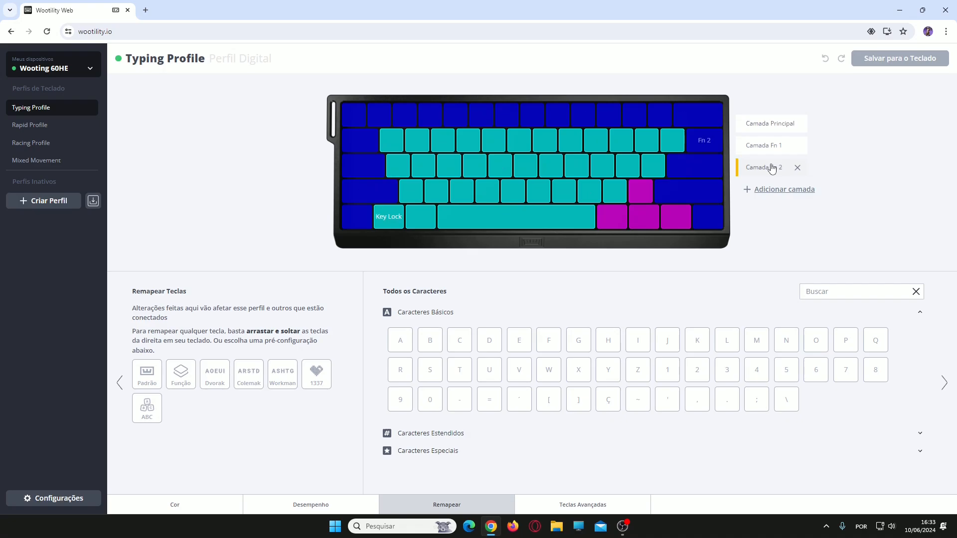
left_click(760, 134)
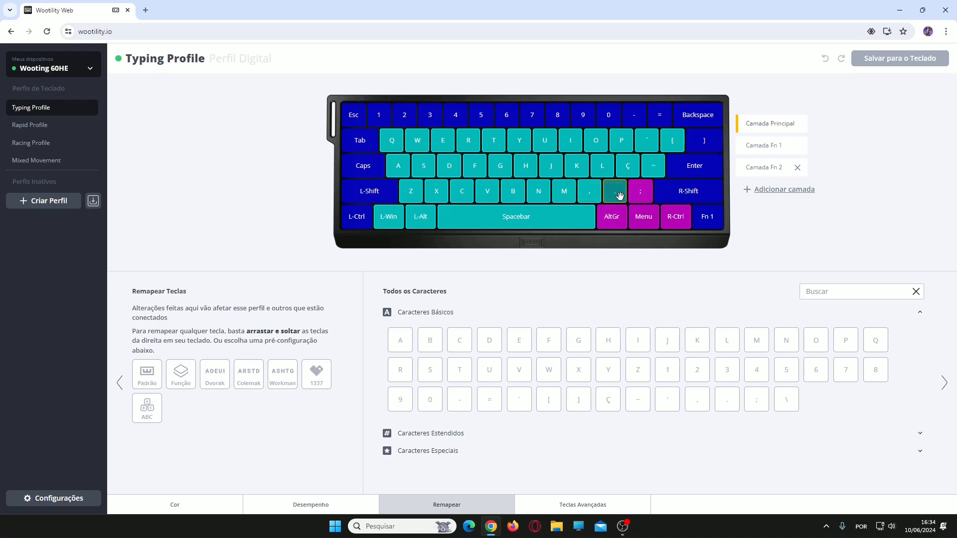
left_click(752, 151)
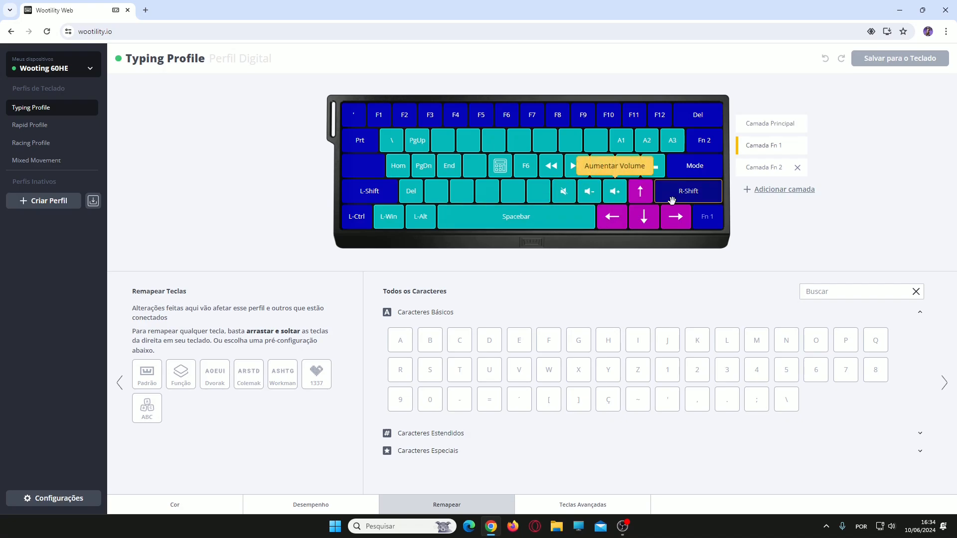
Switch to Firefox, test the Menu key by showing the address bar's context menu, and load google.com.br
left_click(513, 527)
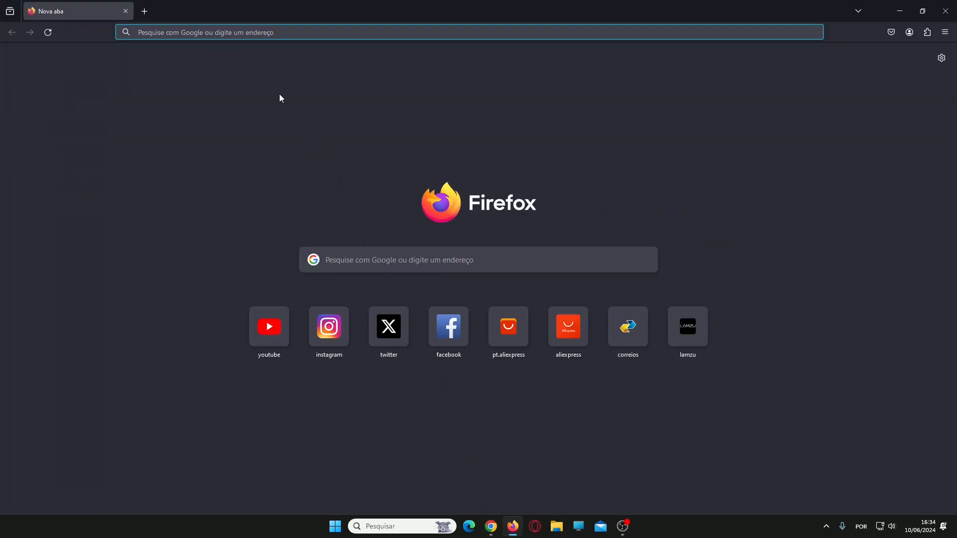
key("Menu")
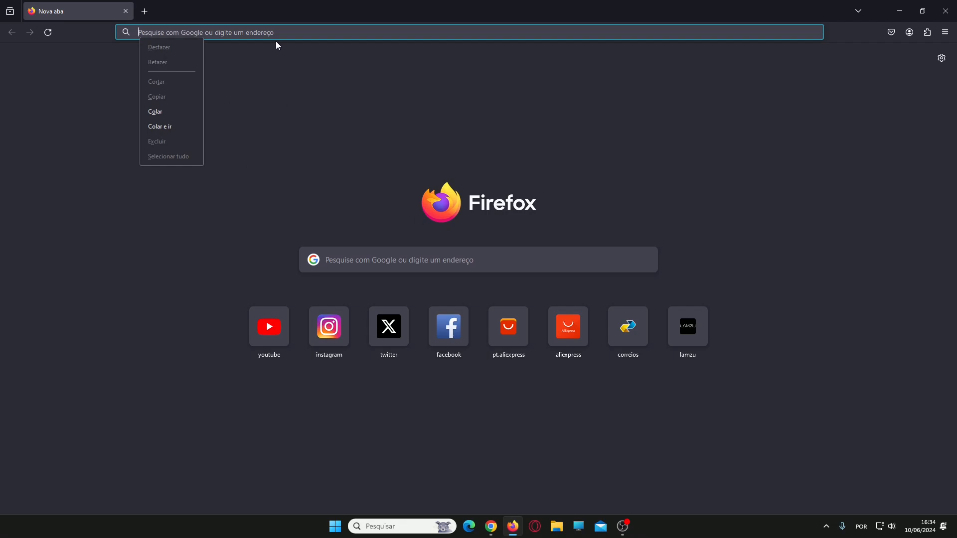
key("Escape")
type("google.com.br")
key("Return")
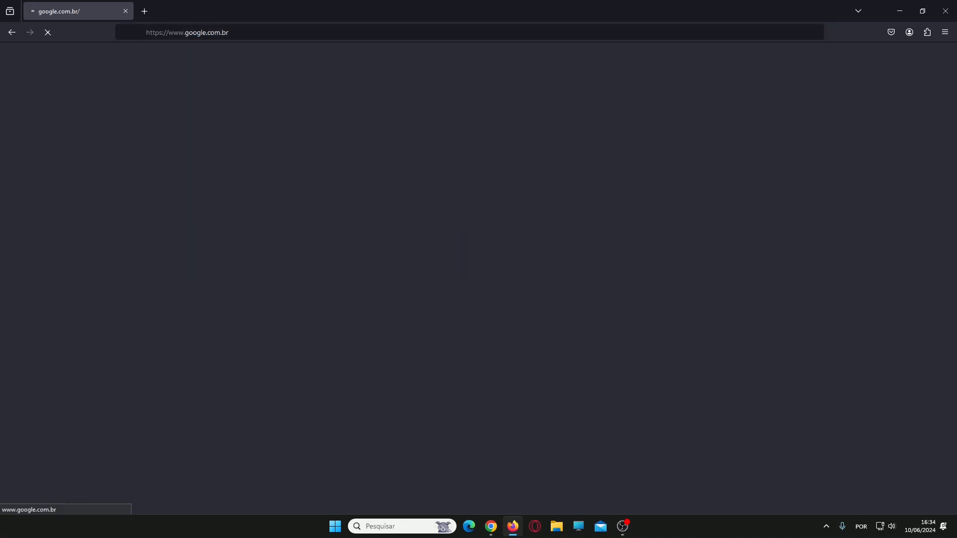
Bring up the context menu of Google's search box with the Menu key, dismiss it, and load YouTube
key("Menu")
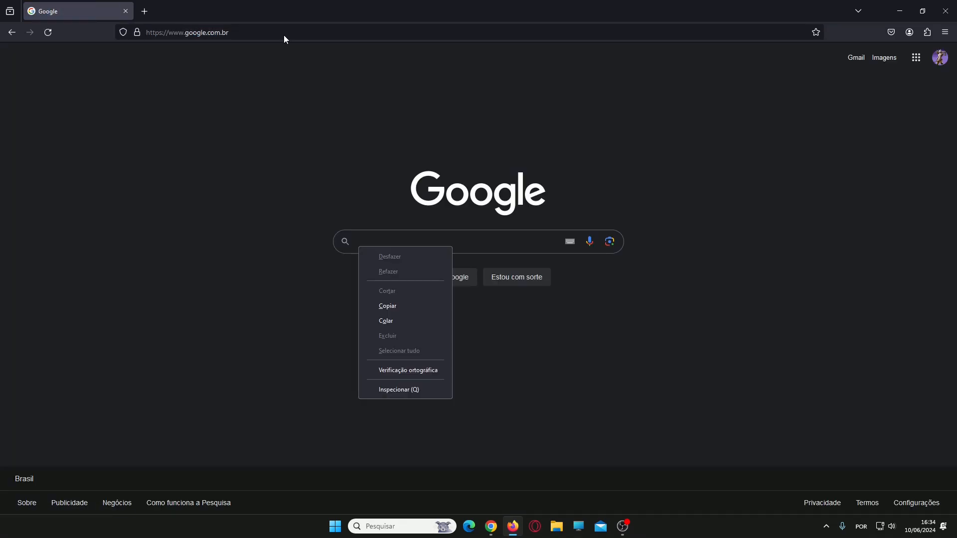
left_click(284, 35)
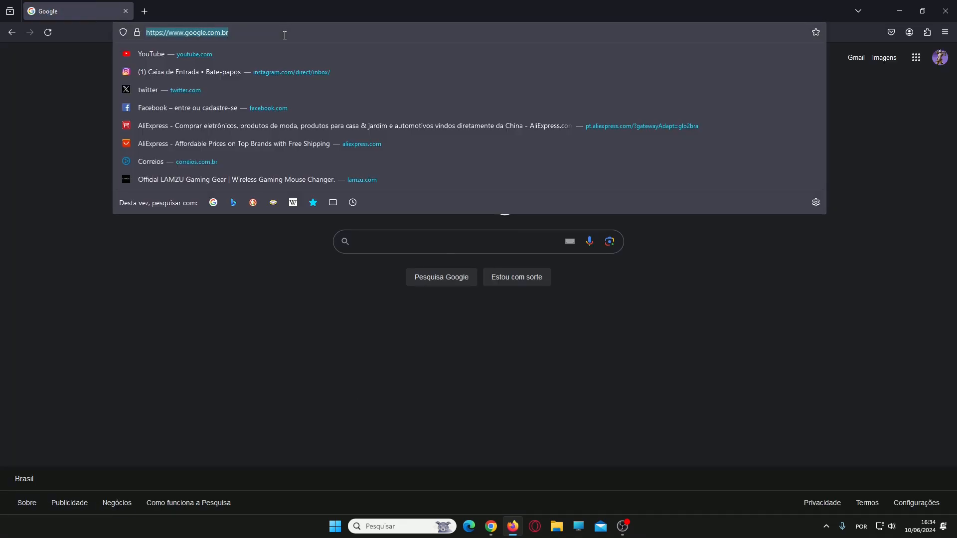
type("youtub")
key("Return")
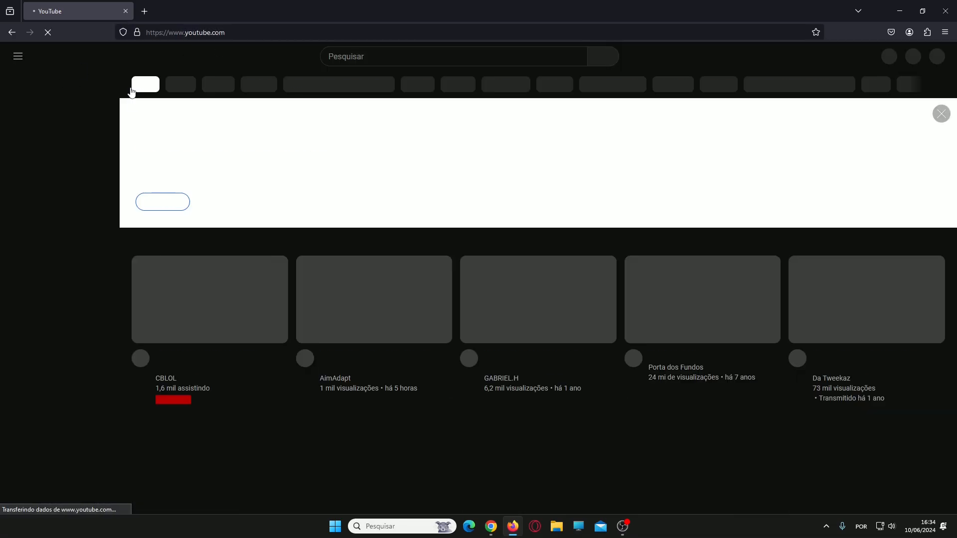
Open the page inspector from the YouTube page's context menu and close it again
key("Menu")
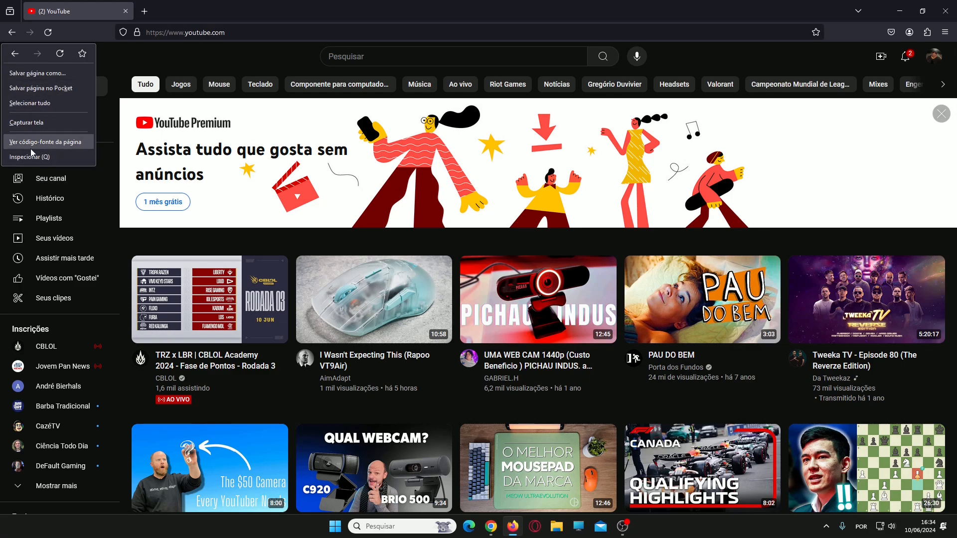
left_click(60, 157)
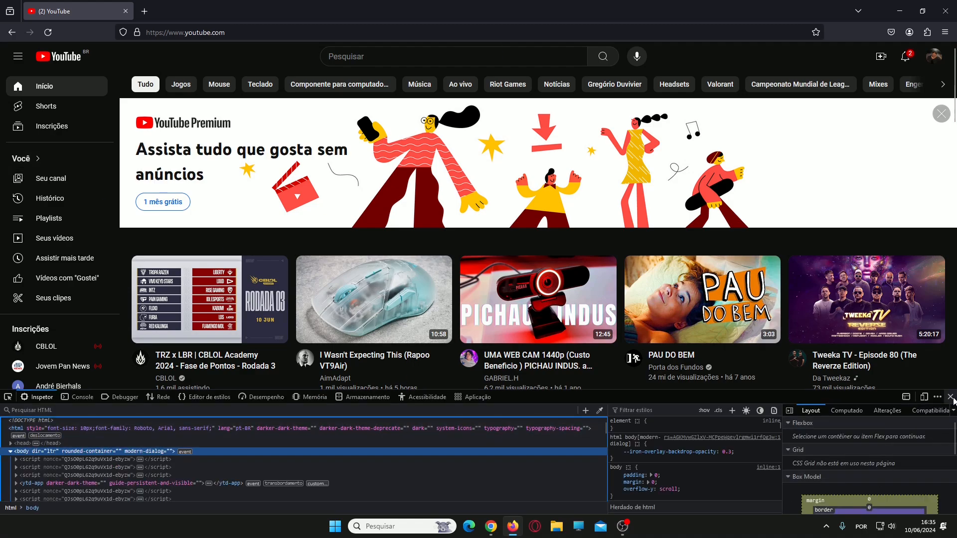
key("F12")
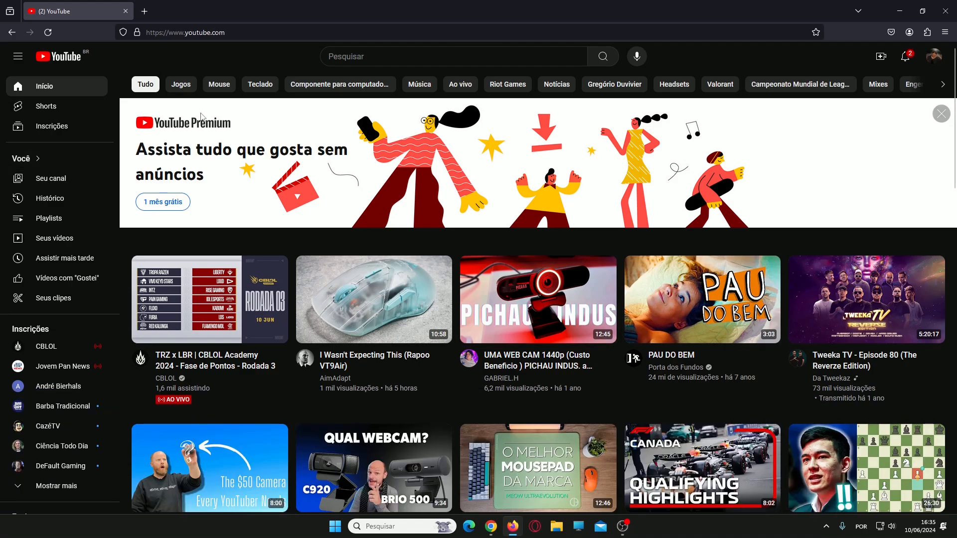
Select everything on the YouTube page through its context menu, clear the selection, and reload the page
key("Menu")
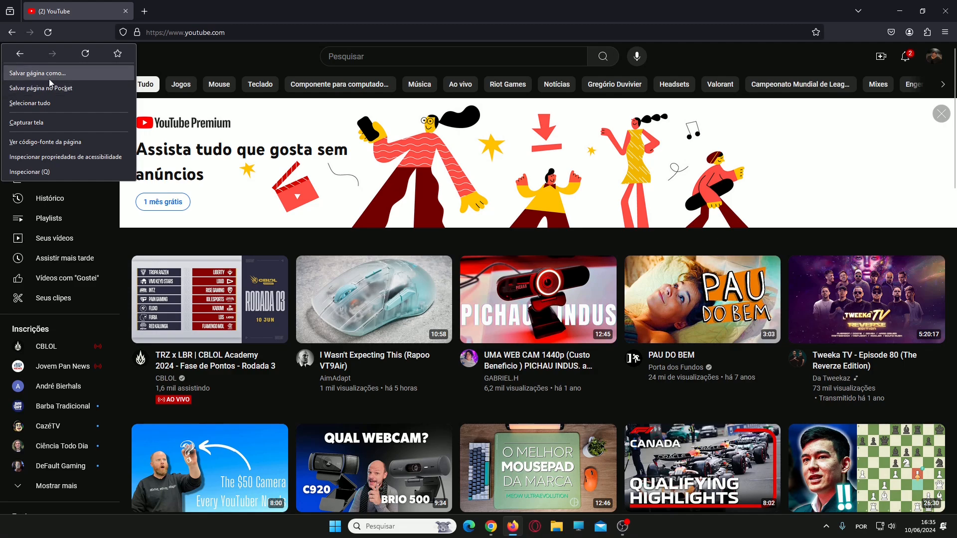
left_click(48, 103)
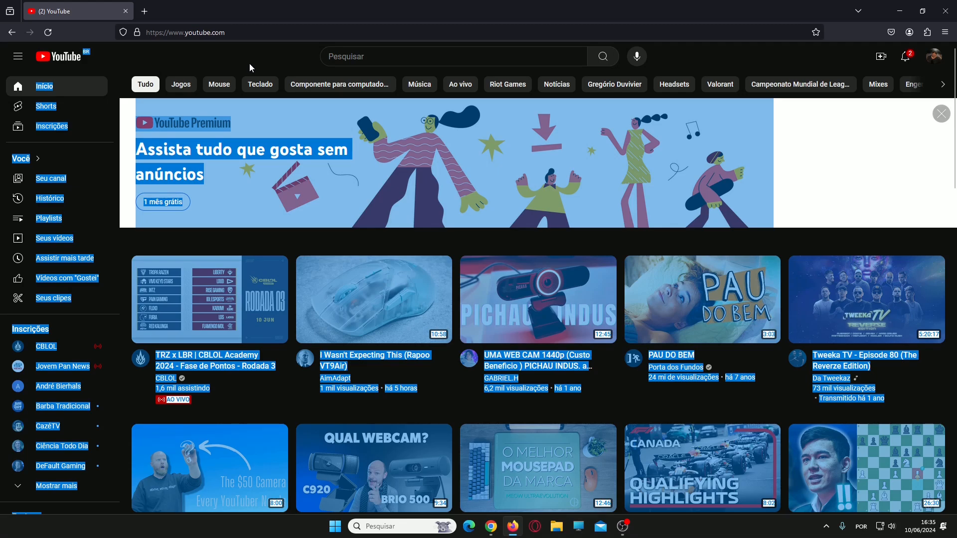
key("Menu")
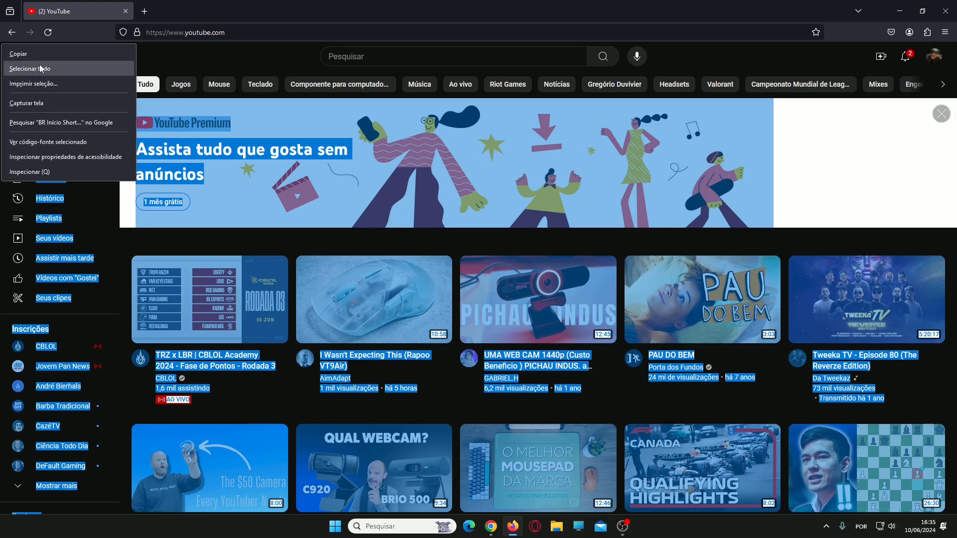
left_click(295, 56)
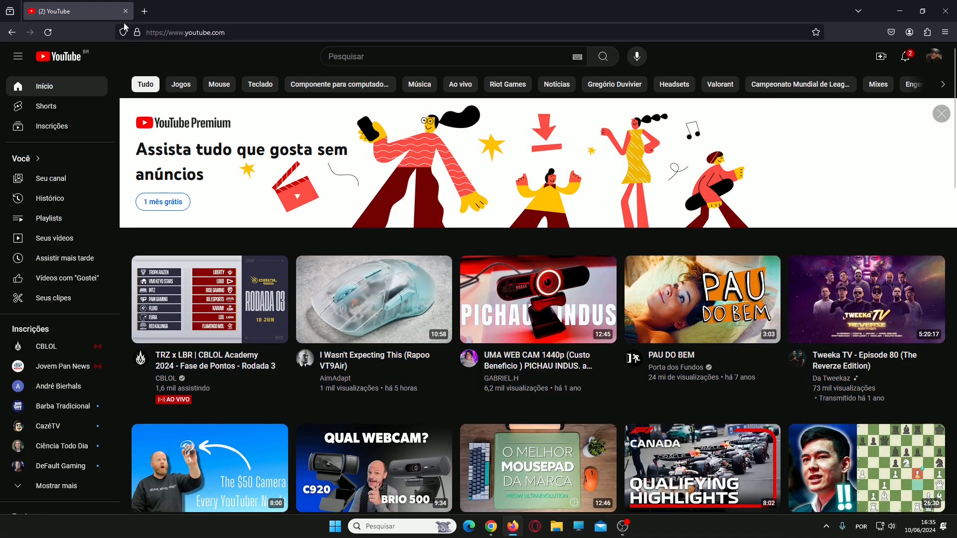
left_click(48, 32)
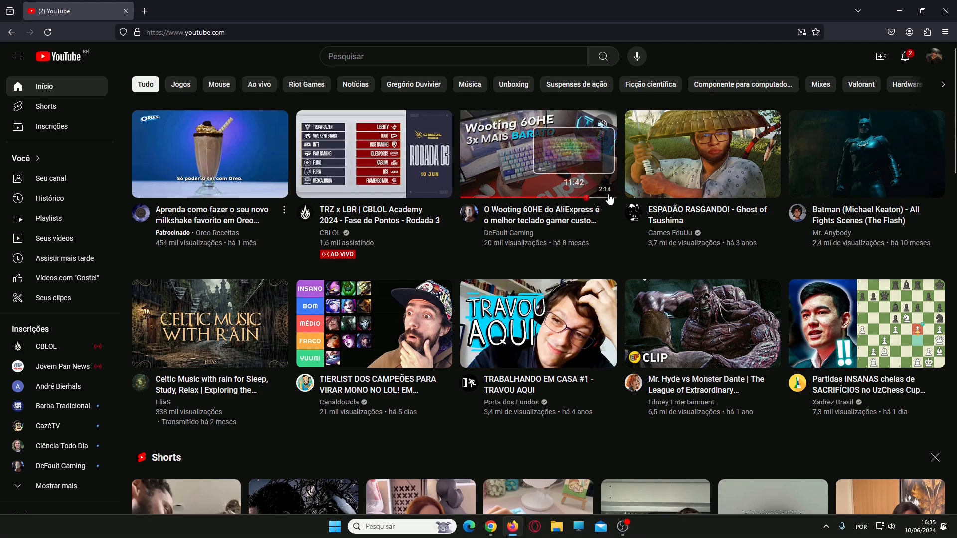
Switch back to Wootility and compare the Typing Profile's key assignments on the main, Fn 1 and Fn 2 layers
key("alt+Tab")
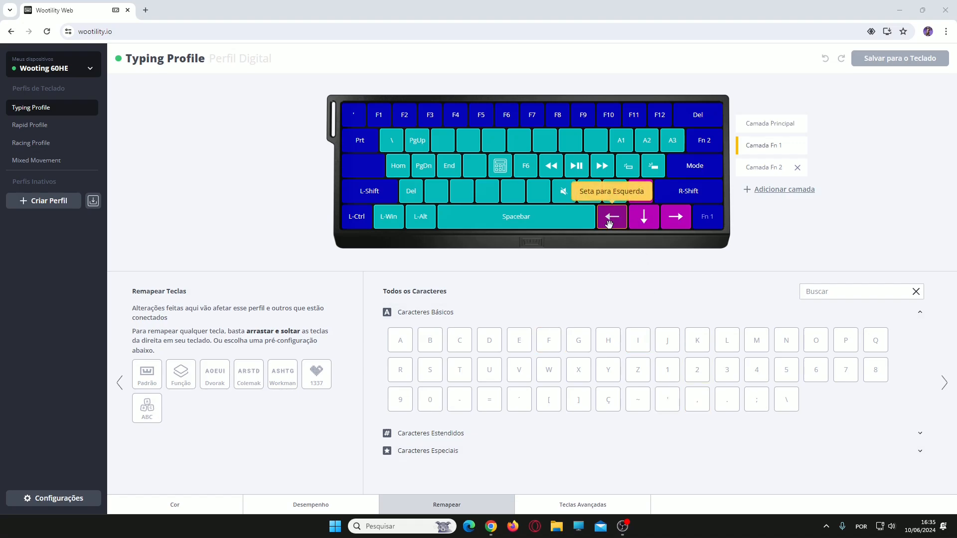
left_click(771, 124)
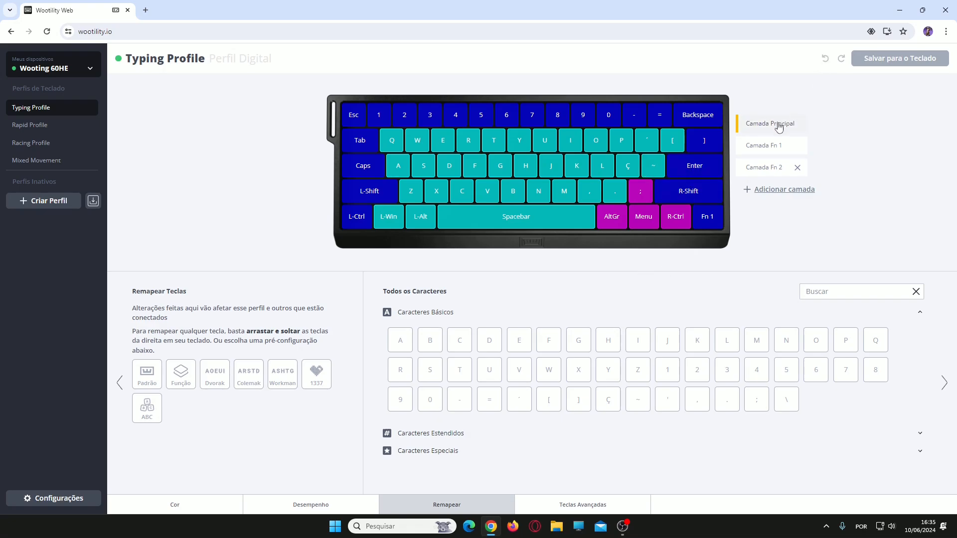
left_click(760, 145)
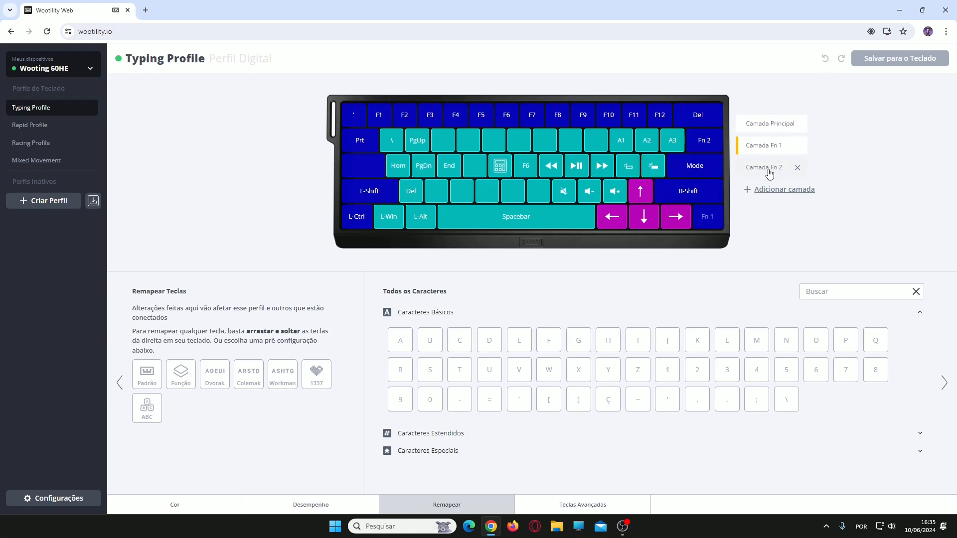
left_click(767, 168)
left_click(767, 131)
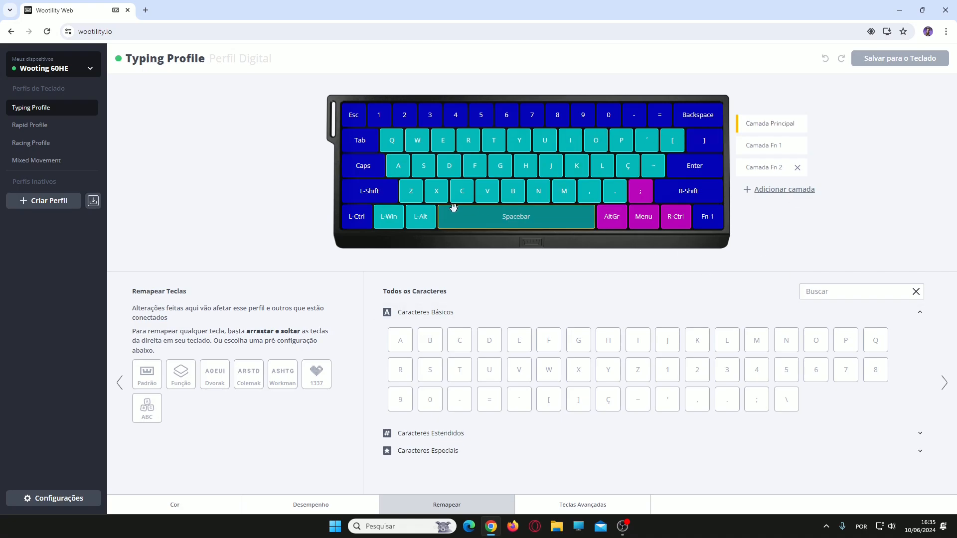
left_click(780, 148)
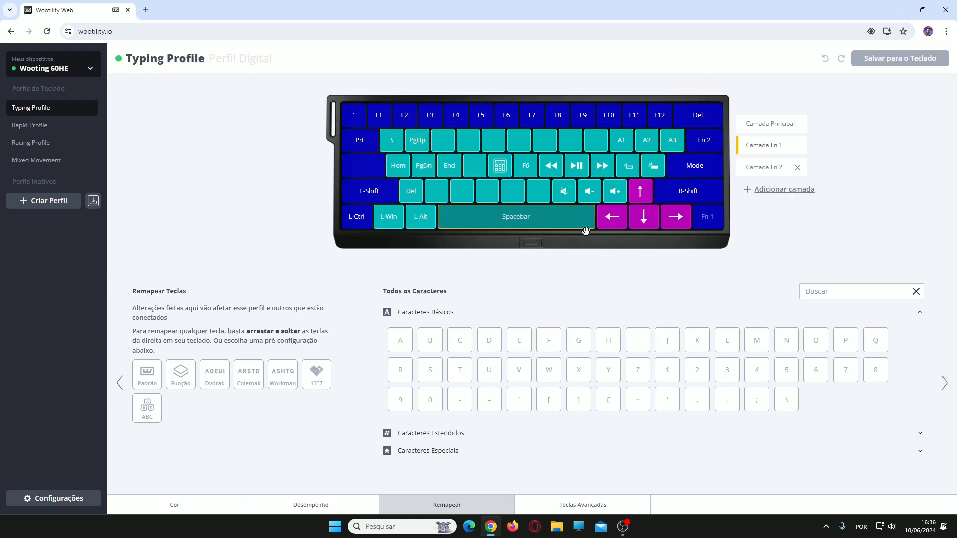
left_click(782, 134)
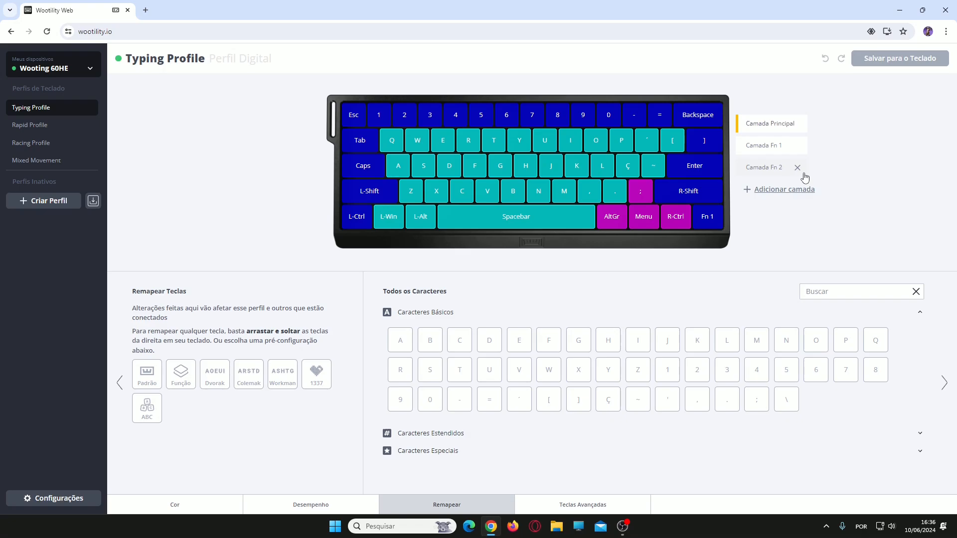
Minimize Wootility, open a new Firefox window, try uppercase typing with "CAIXA....." in its search box, and erase the text
left_click(900, 10)
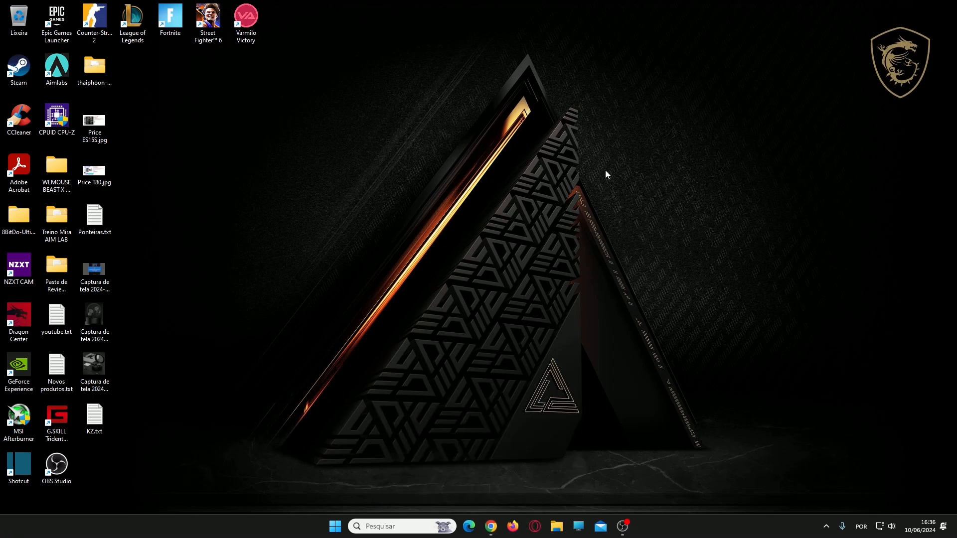
left_click(513, 526)
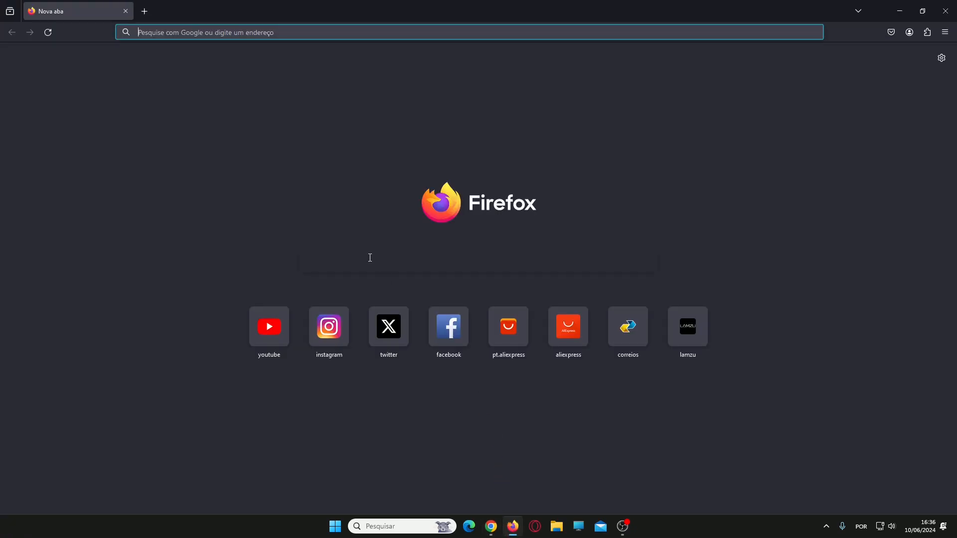
left_click(365, 255)
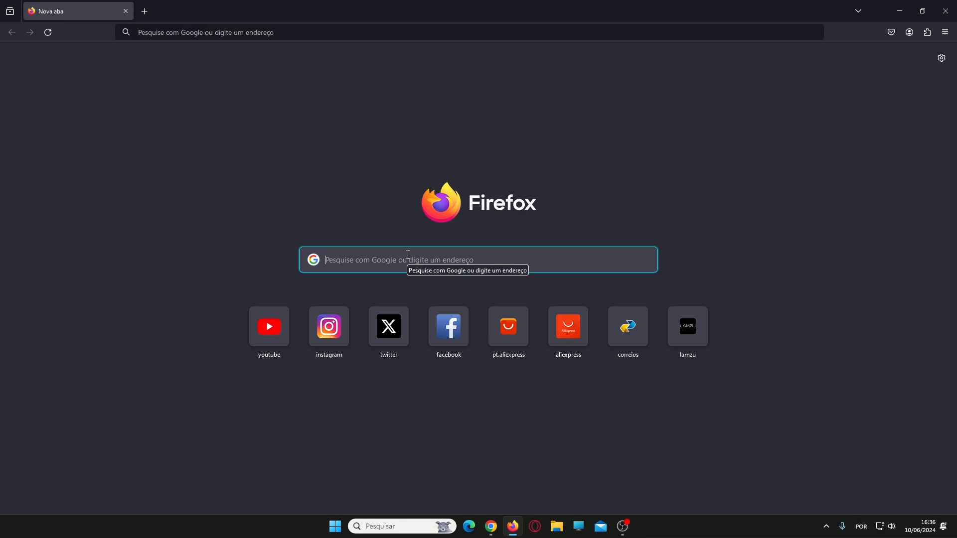
type("CAUXA A")
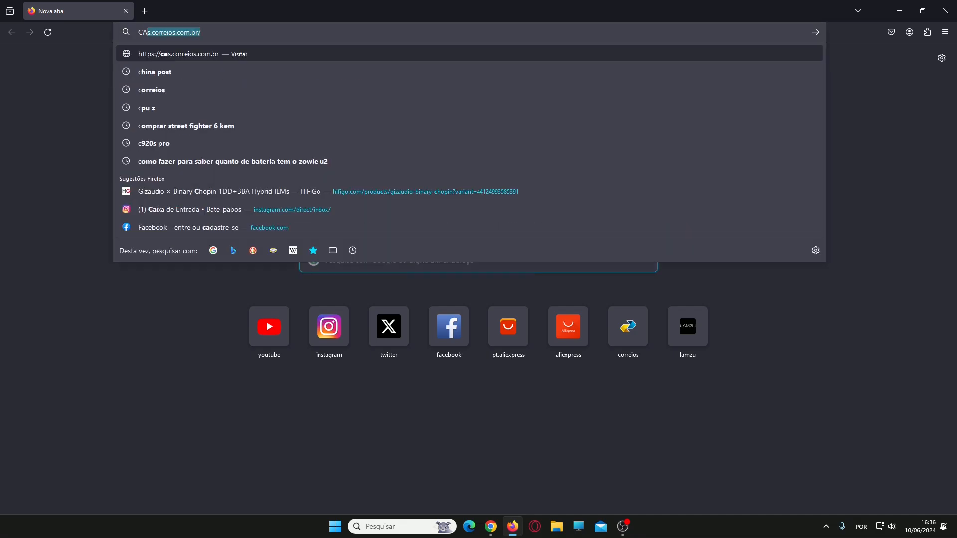
key("BackSpace")
key("BackSpace")
key("BackSpace")
key("BackSpace")
key("BackSpace")
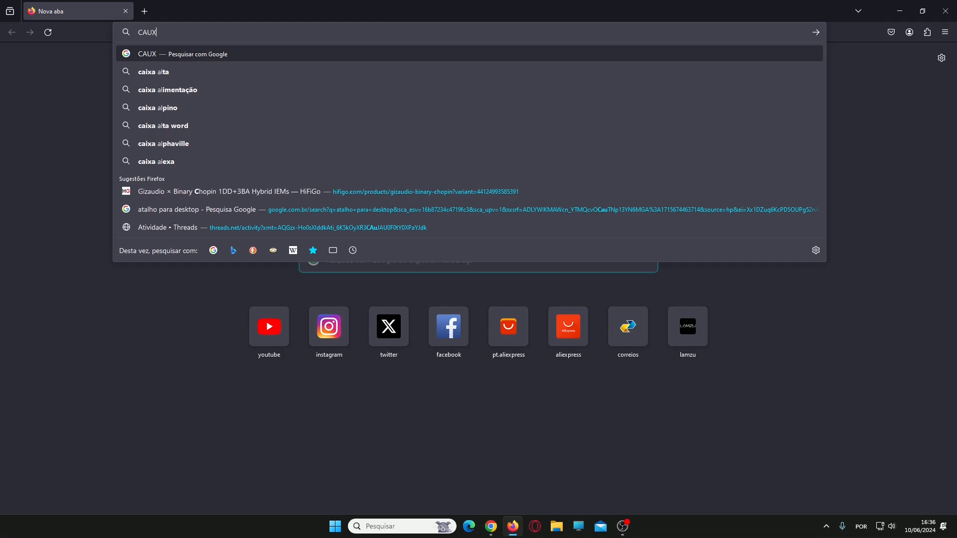
type("IXA.....")
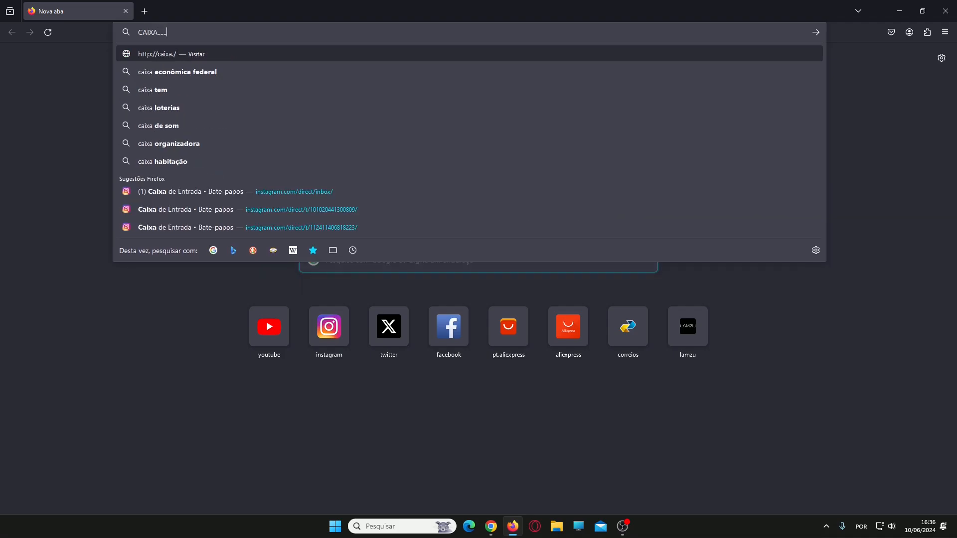
key("BackSpace")
key("BackSpace")
key("BackSpace")
key("BackSpace")
key("BackSpace")
key("BackSpace")
key("BackSpace")
key("BackSpace")
key("BackSpace")
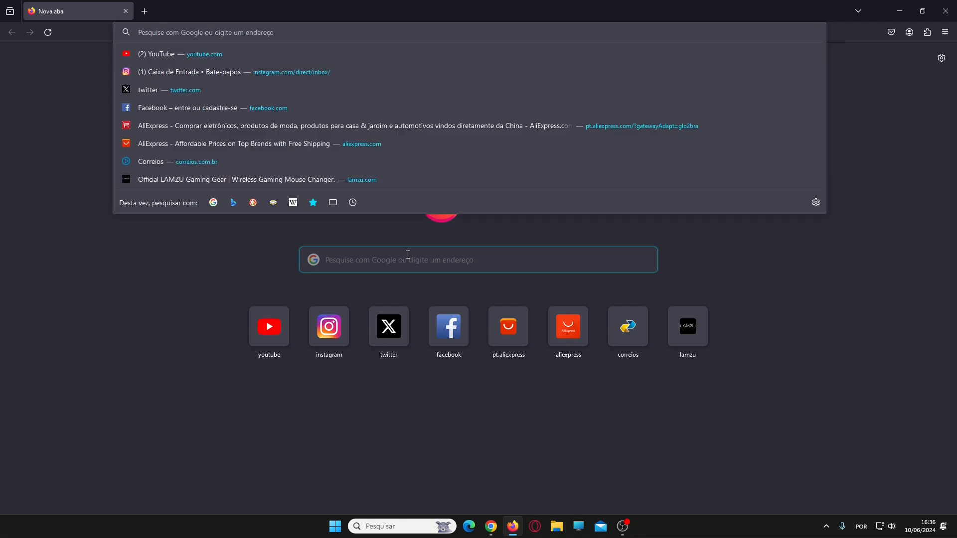
Test the Windows key by repeatedly opening and closing the Start menu
key("super")
key("super")
key("super")
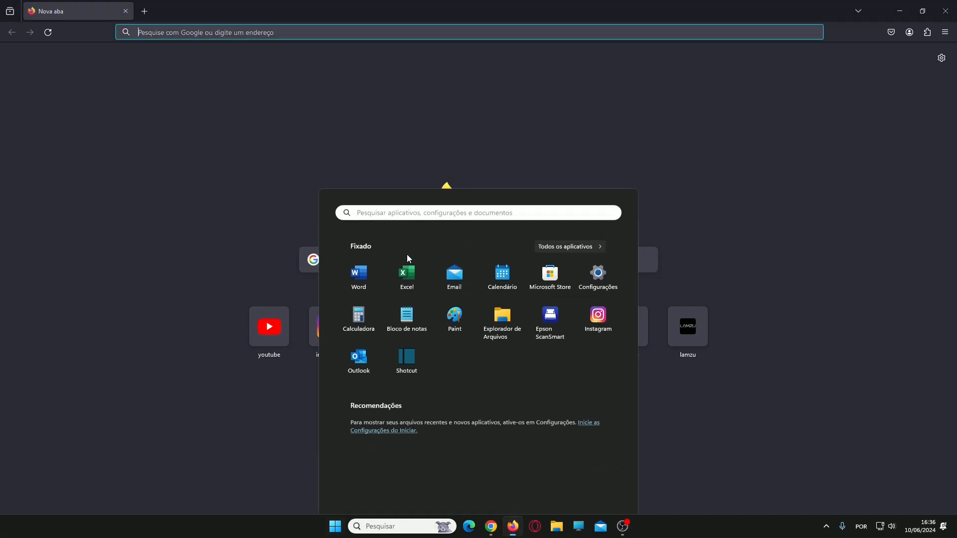
key("super")
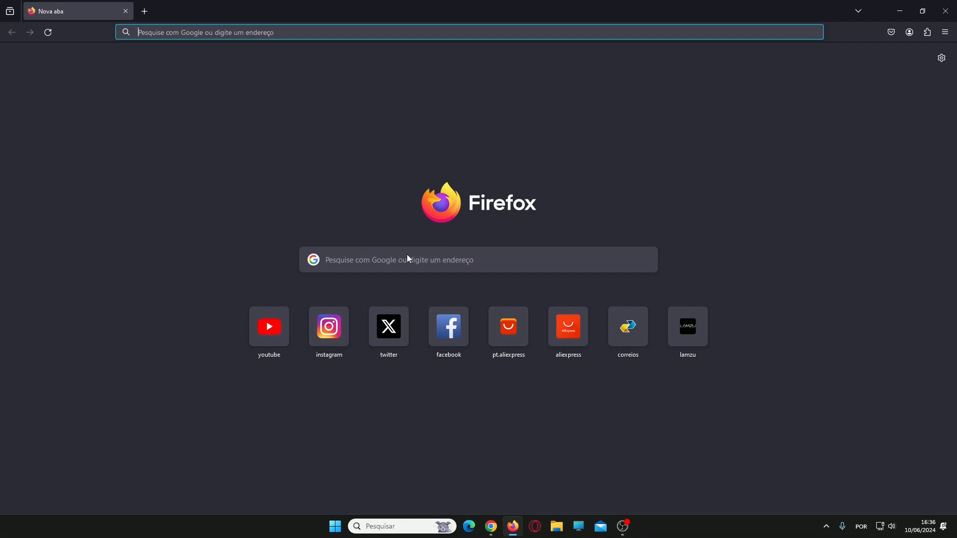
key("super")
key("super")
Move the keyboard focus across the new tab page's shortcuts to pt.aliexpress, and show and dismiss the address suggestions
key("Tab")
key("Tab")
key("Tab")
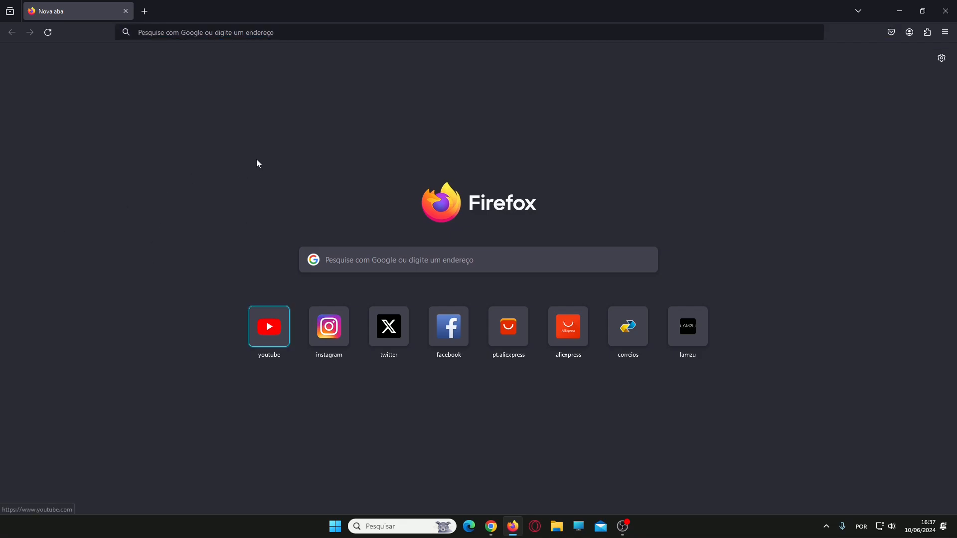
key("Tab")
key("Tab")
key("Tab")
key("Tab")
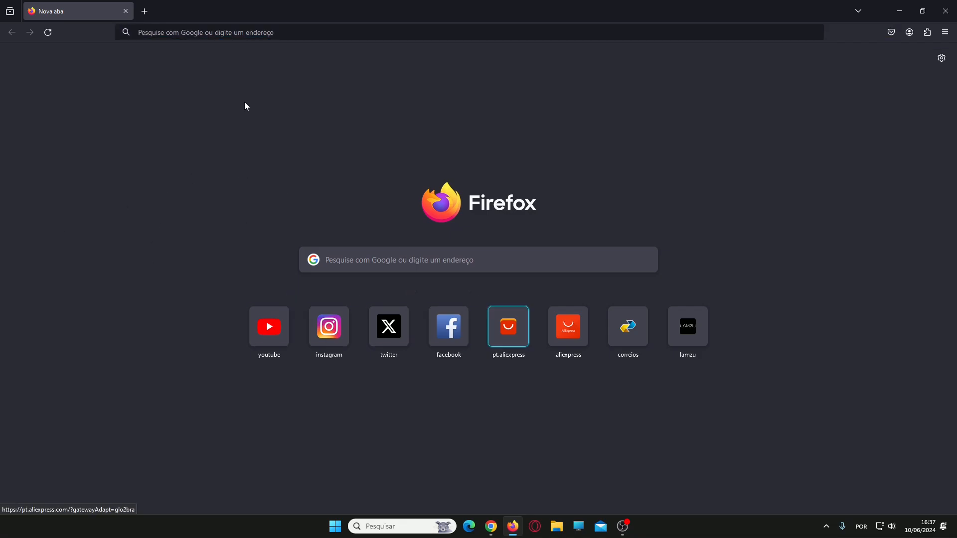
left_click(291, 37)
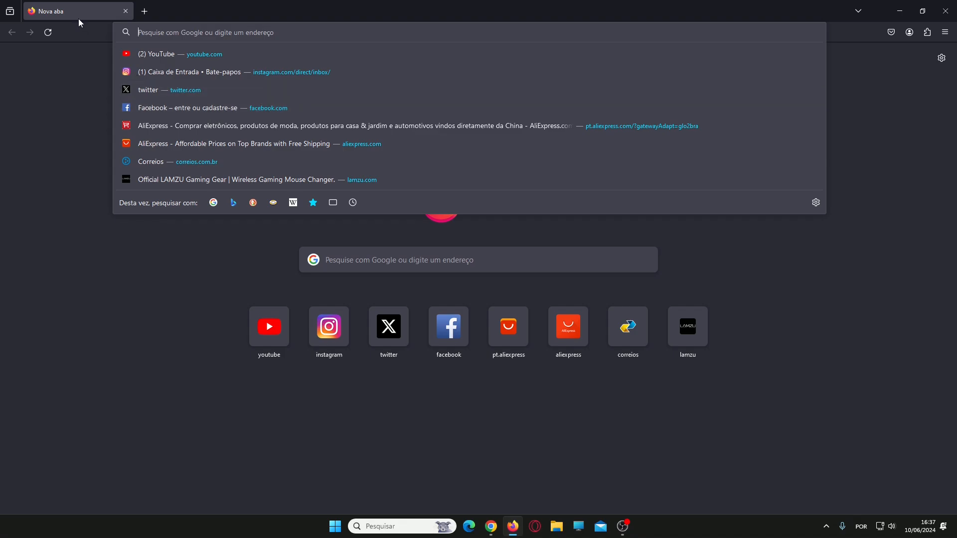
left_click(64, 280)
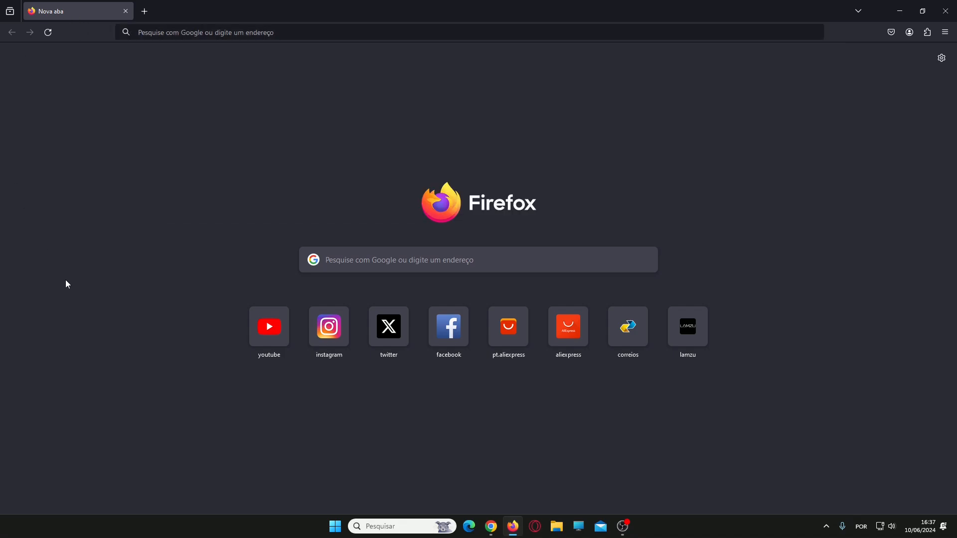
Return to Wootility, view the Fn 1 and Fn 2 layers, and go back to the main layer
left_click(491, 527)
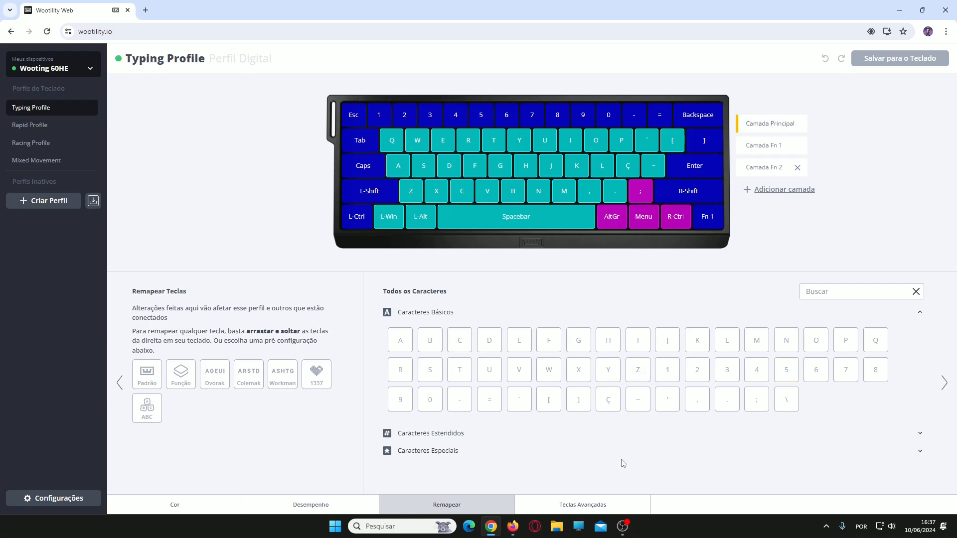
left_click(780, 148)
left_click(758, 165)
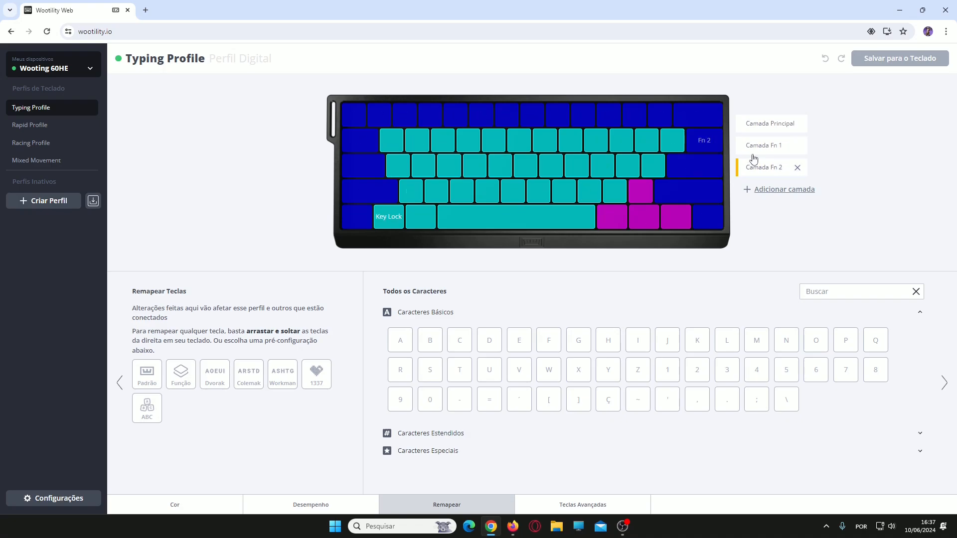
left_click(758, 124)
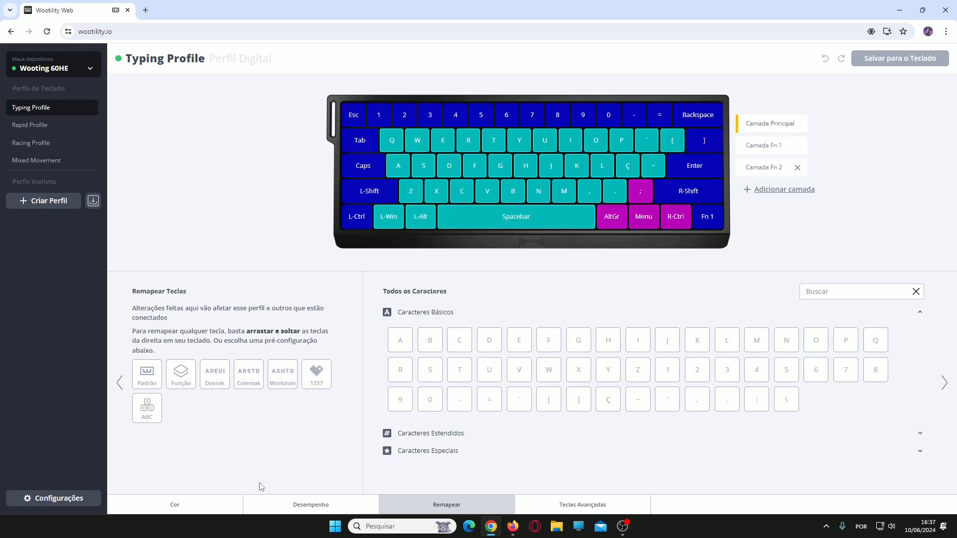
Review the Typing Profile's colour, advanced keys and performance settings, ending on the remapping settings
left_click(201, 508)
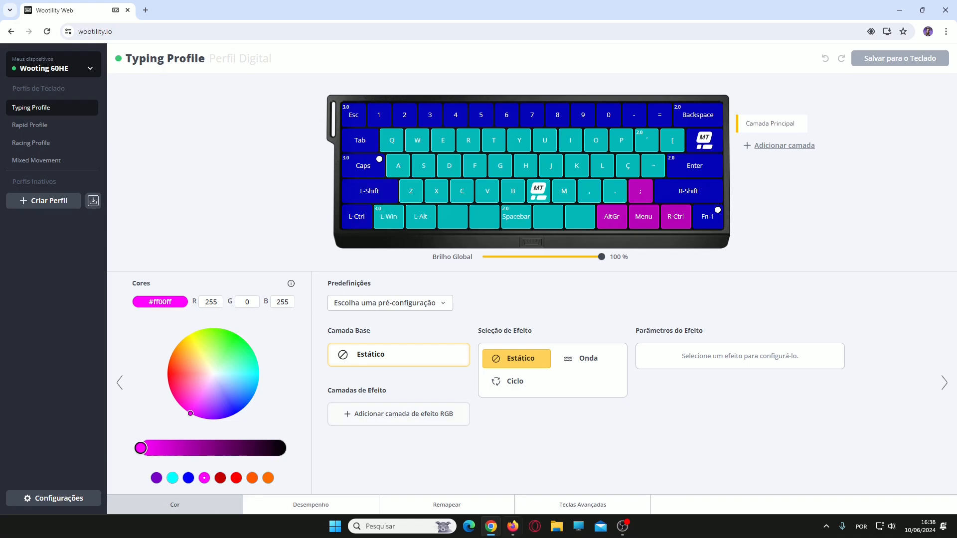
left_click(601, 506)
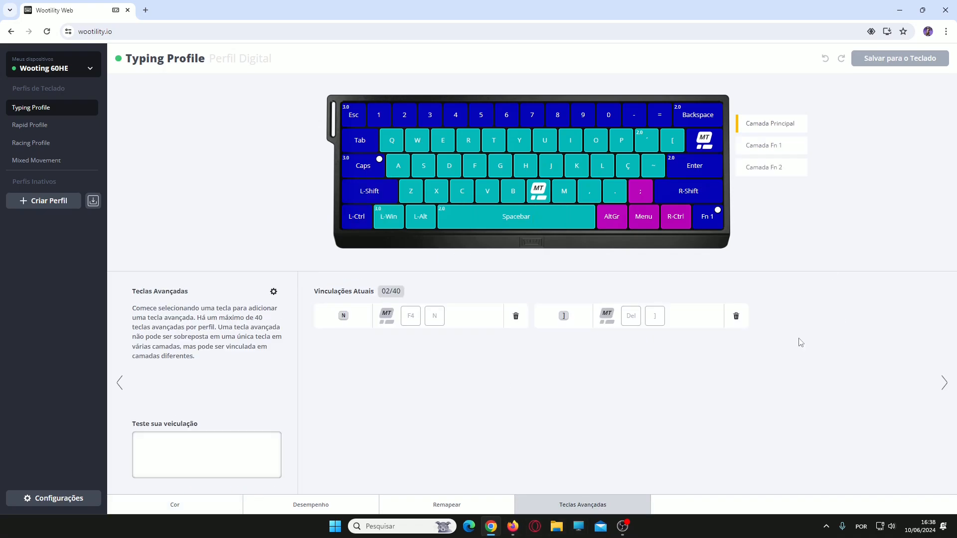
left_click(454, 506)
left_click(300, 506)
left_click(208, 506)
left_click(297, 506)
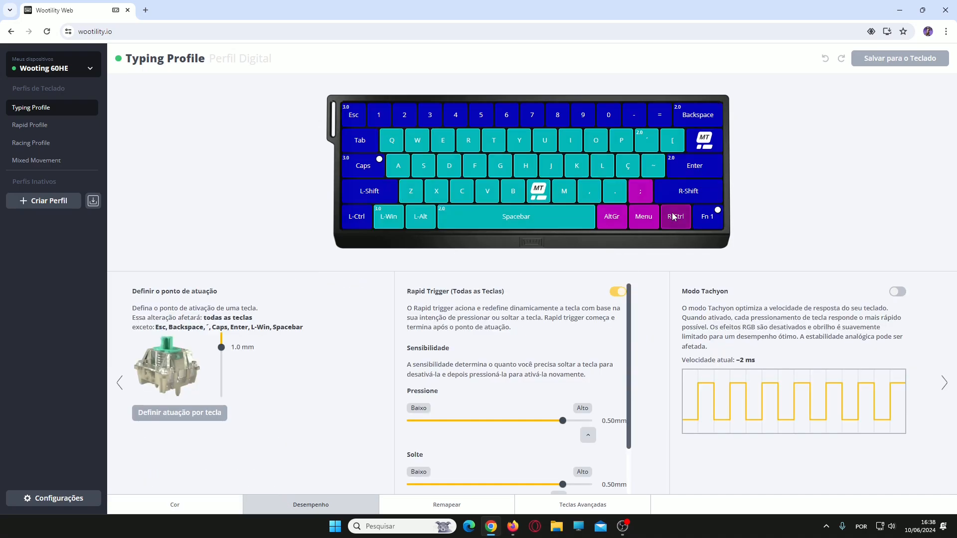
left_click(181, 510)
left_click(447, 505)
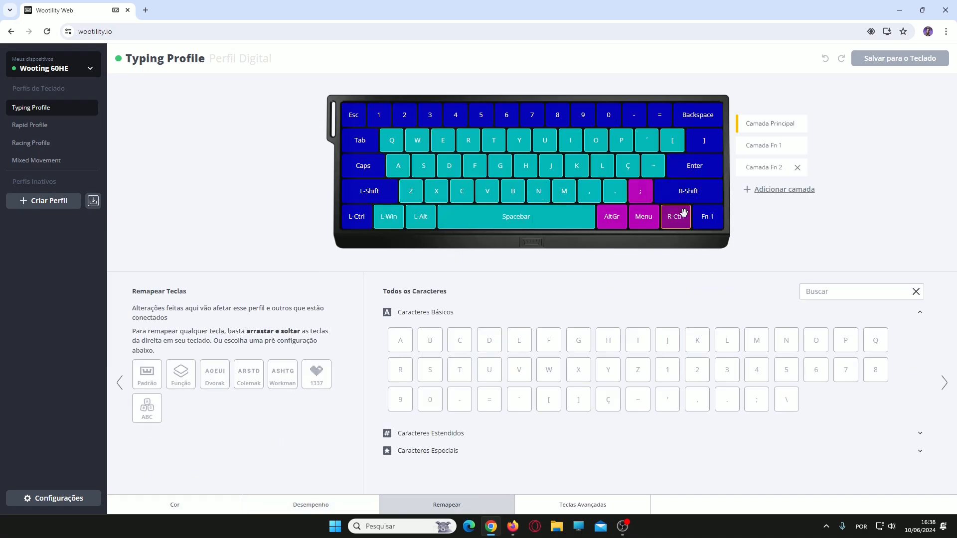
Flip repeatedly between the main, Fn 1 and Fn 2 layers in the remapping view, ending on the main layer
left_click(751, 150)
left_click(755, 166)
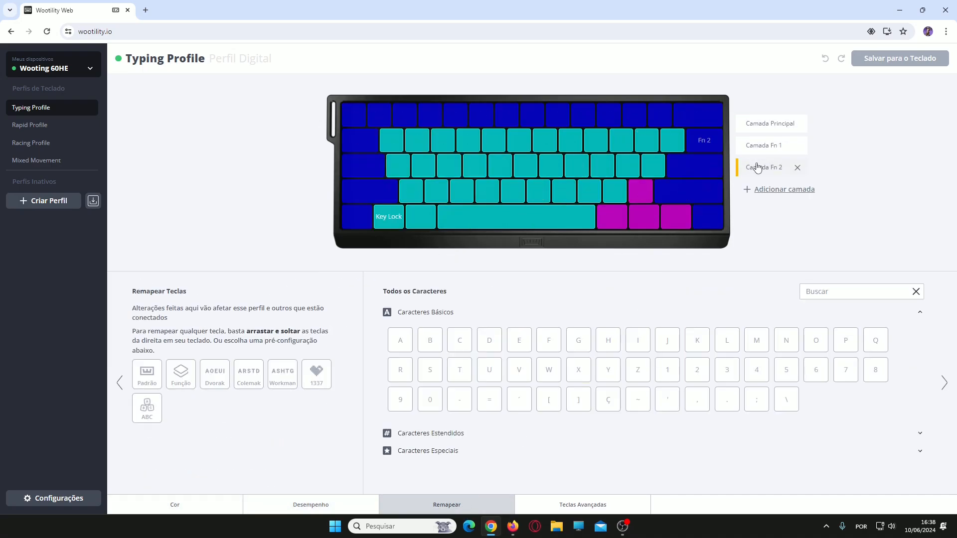
left_click(760, 125)
left_click(756, 147)
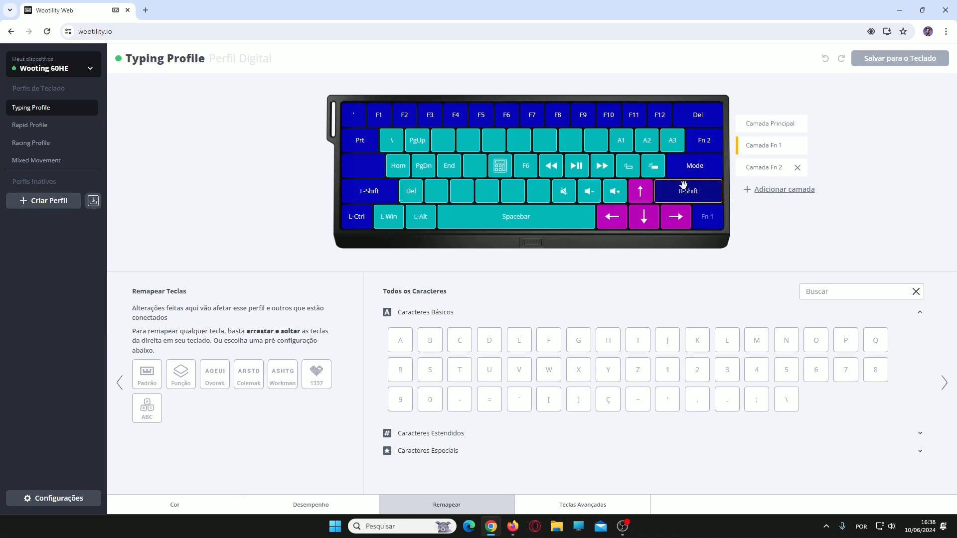
left_click(762, 126)
left_click(778, 167)
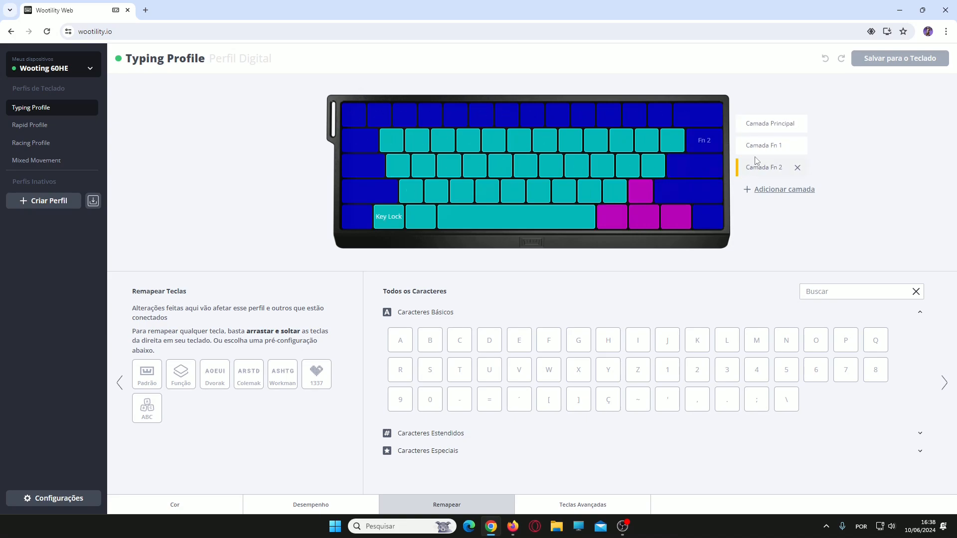
left_click(768, 146)
left_click(767, 124)
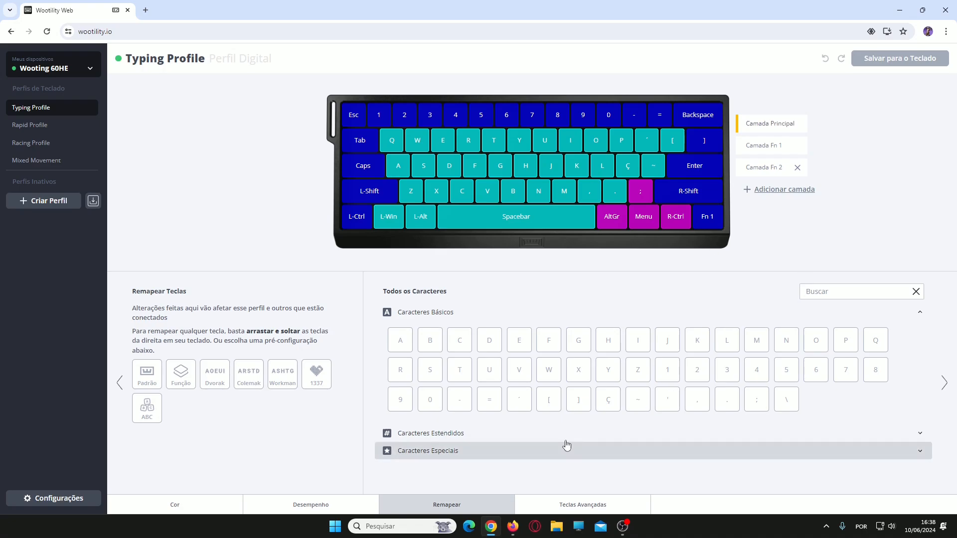
Show the profile's colour settings, and close the Wootility and Firefox windows
left_click(173, 504)
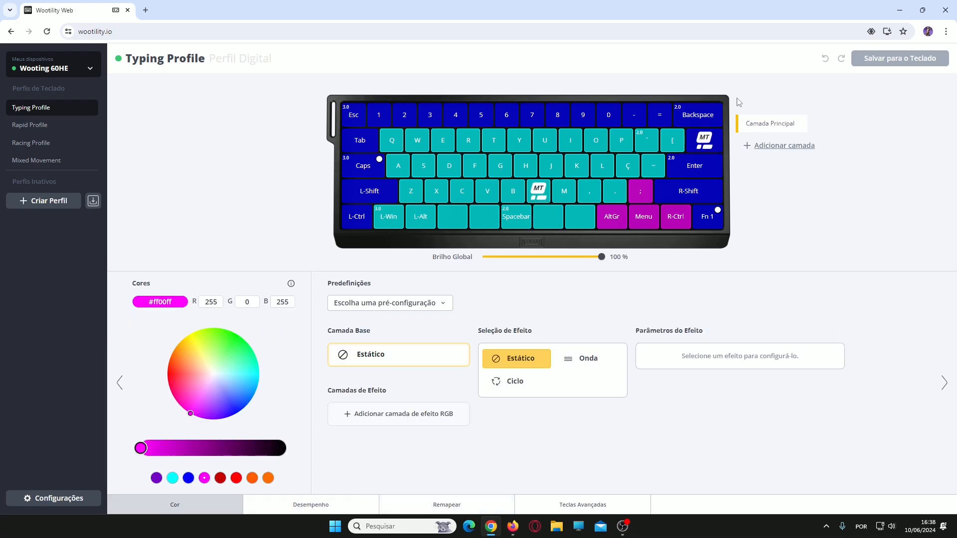
left_click(946, 10)
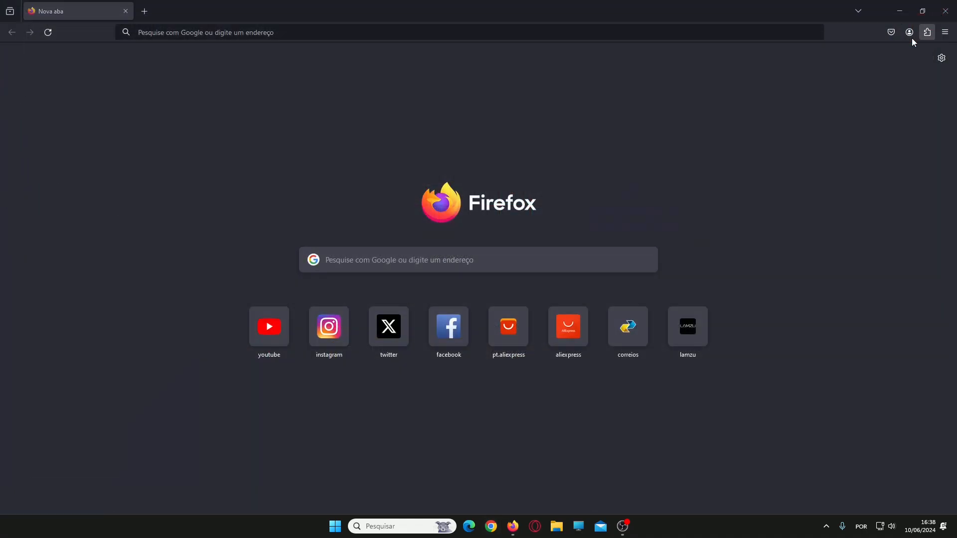
left_click(946, 10)
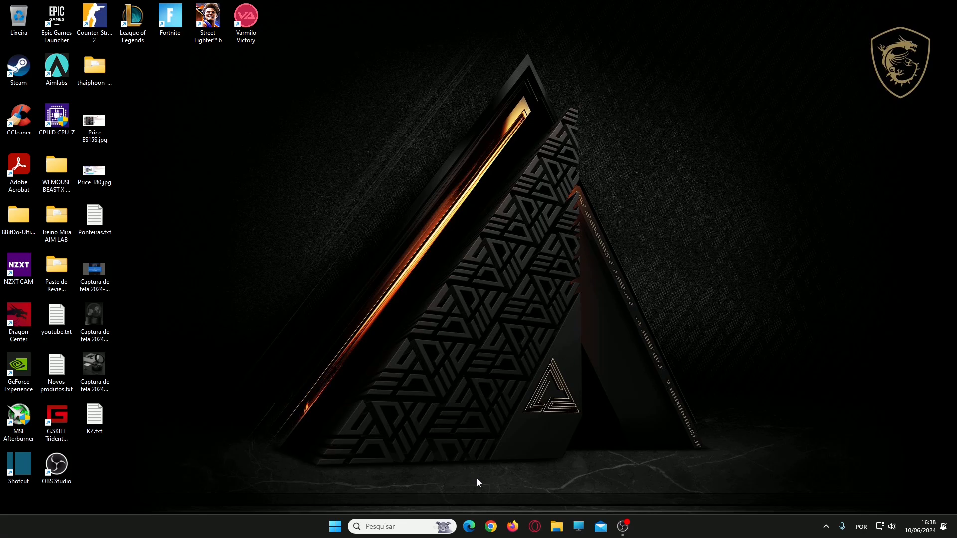
Open Chrome, go to wooting.io/wootility and launch the Wootility web version
left_click(491, 527)
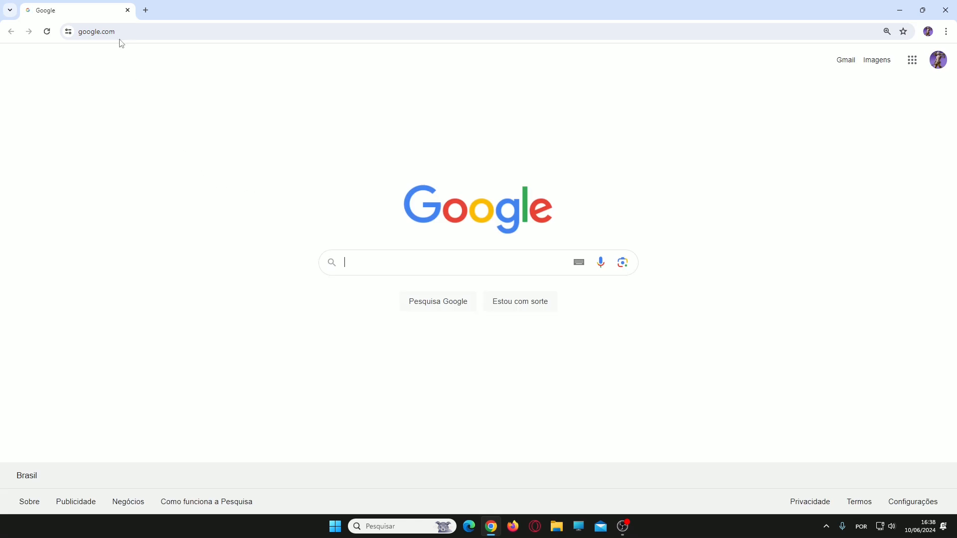
left_click(139, 32)
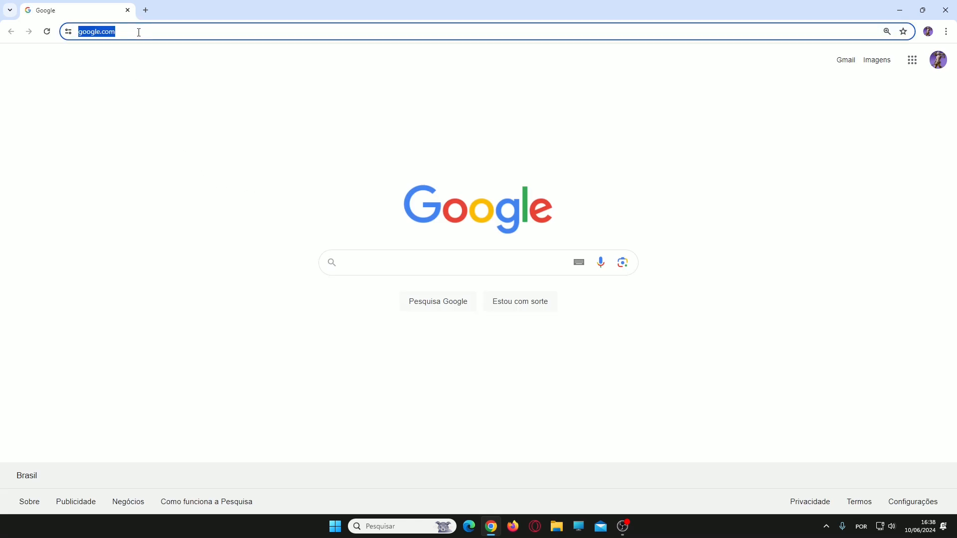
type("woo")
key("Return")
scroll(111, 245, "down", 1)
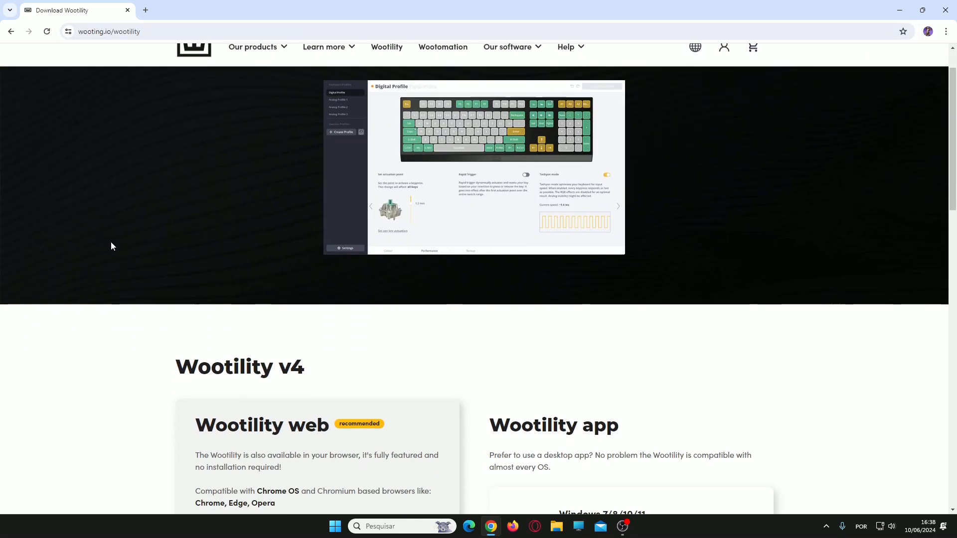
scroll(110, 246, "down", 2)
left_click(297, 441)
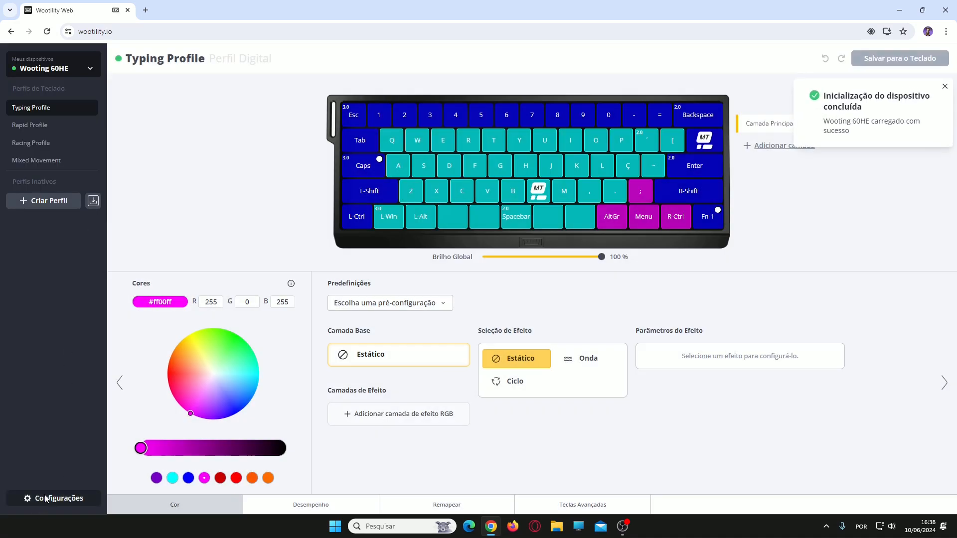
Review the troubleshooting, updates, interface and keyboard pages of the Wootility settings, and return to the Typing Profile
left_click(43, 499)
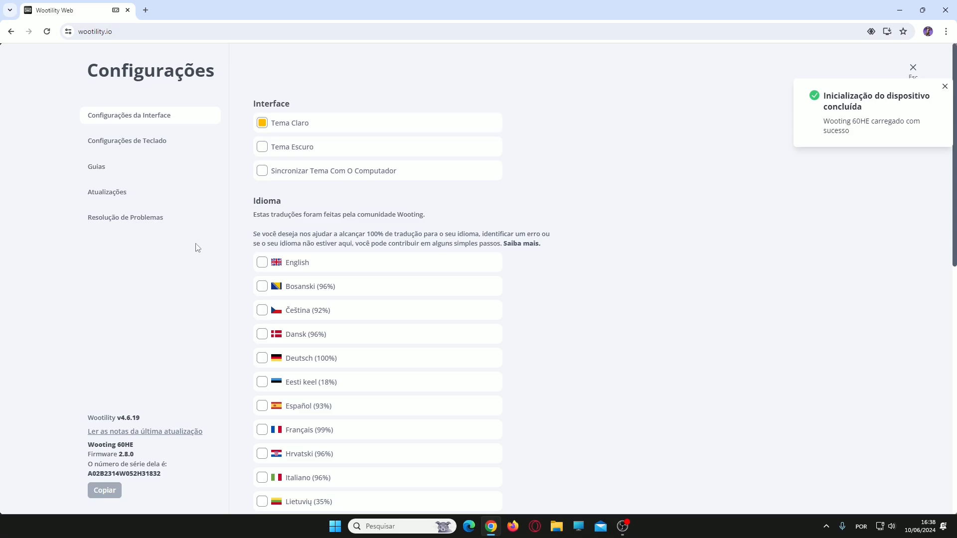
left_click(127, 219)
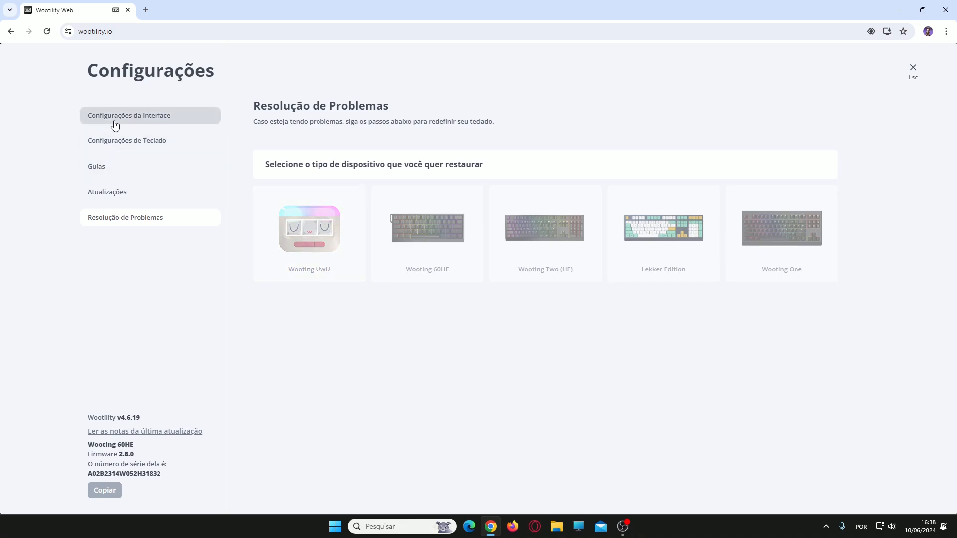
left_click(109, 193)
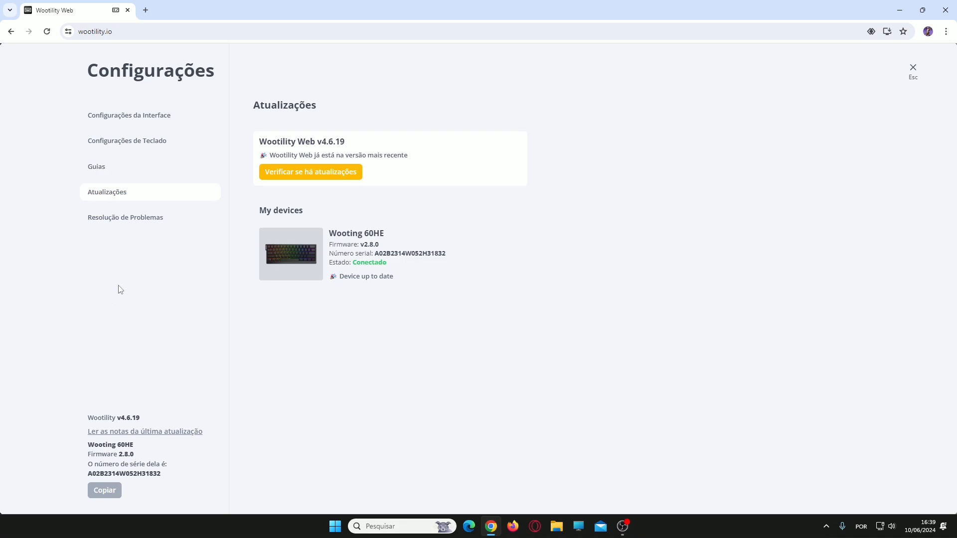
left_click(133, 120)
left_click(128, 144)
scroll(378, 249, "down", 2)
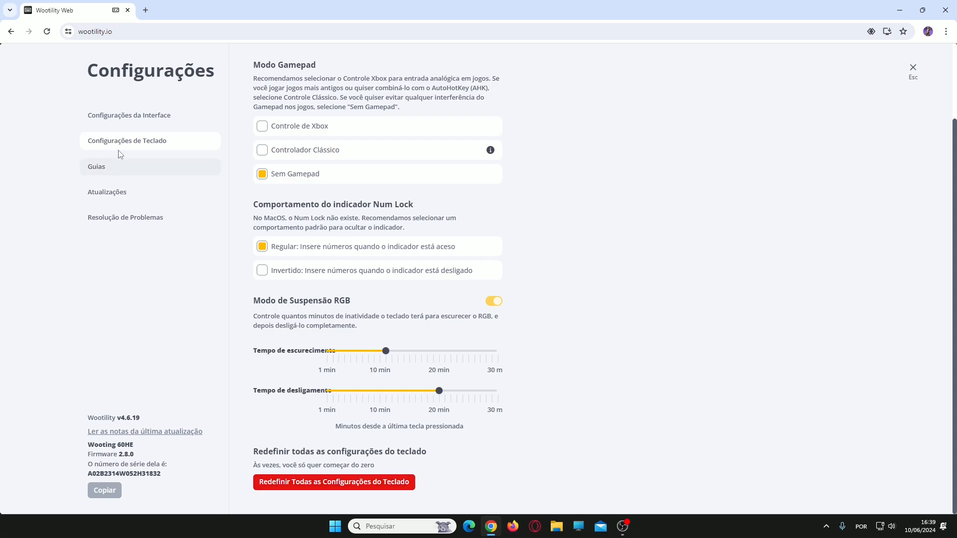
left_click(912, 69)
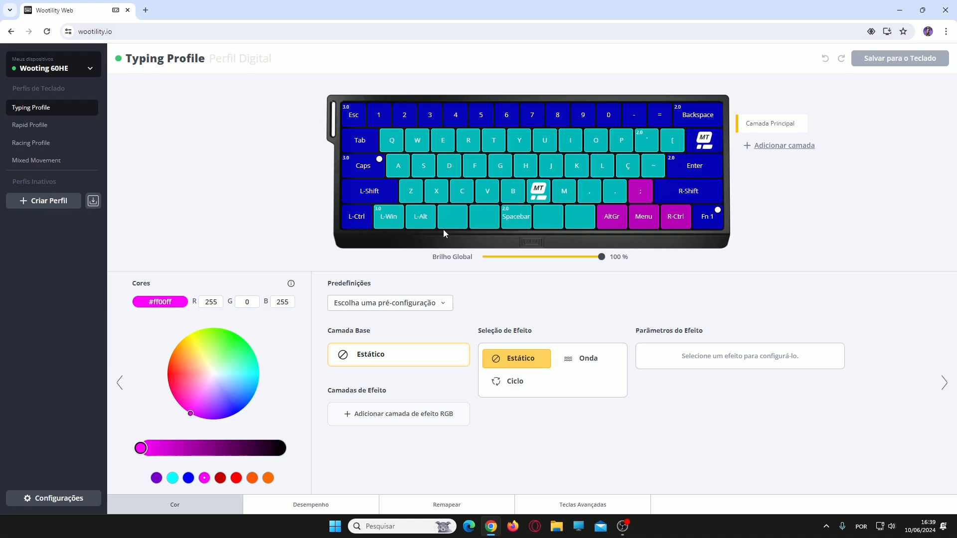
View the Typing Profile's performance settings and its Fn 1, Fn 2 and main remapping layers, and close the browser
left_click(308, 503)
left_click(404, 502)
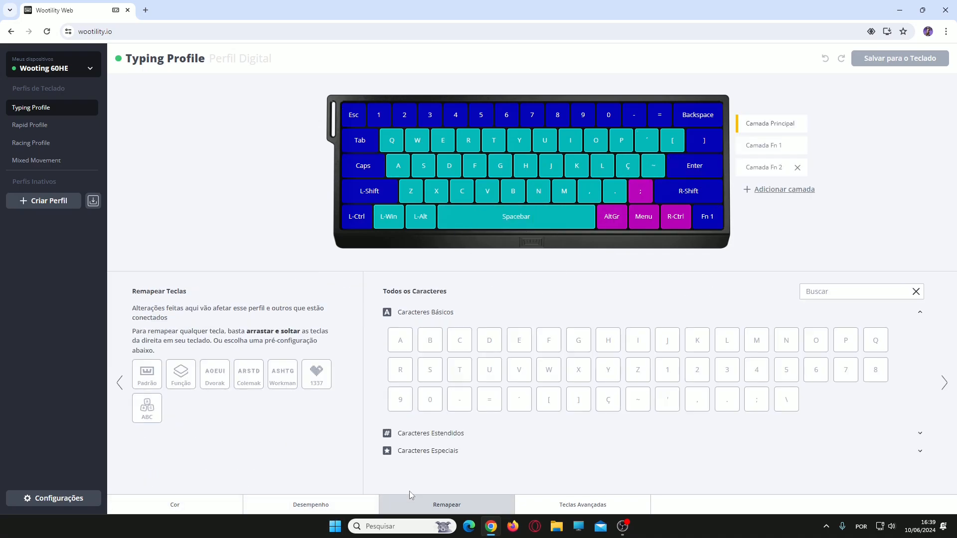
left_click(780, 145)
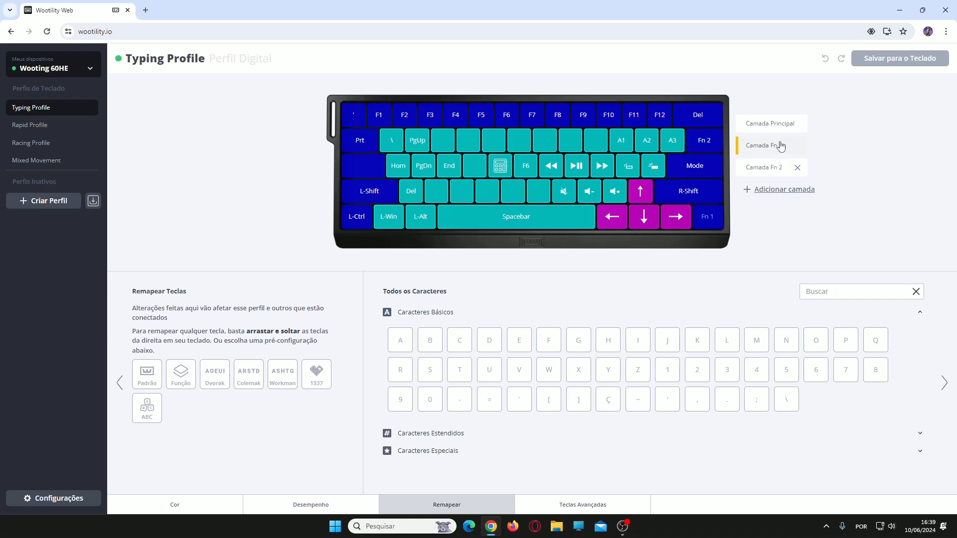
left_click(768, 168)
left_click(770, 123)
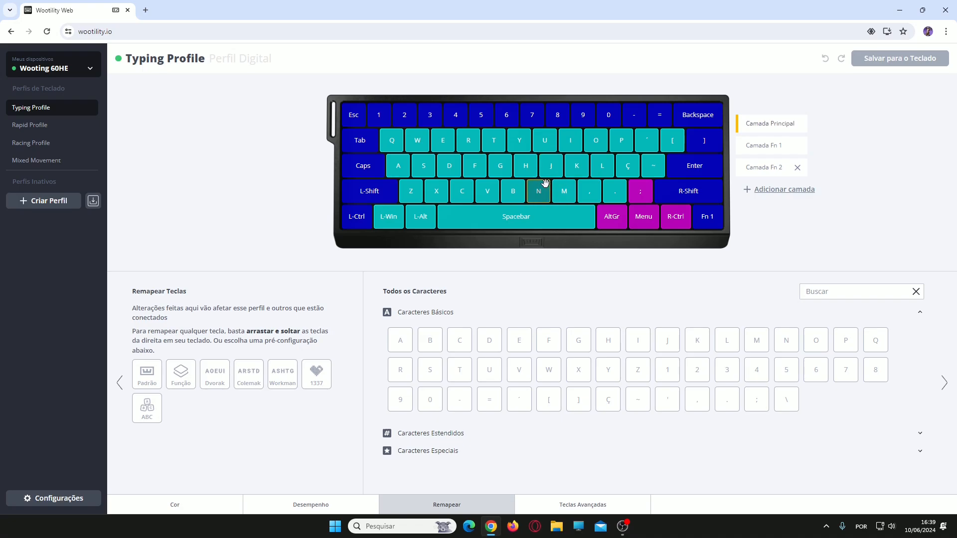
left_click(946, 10)
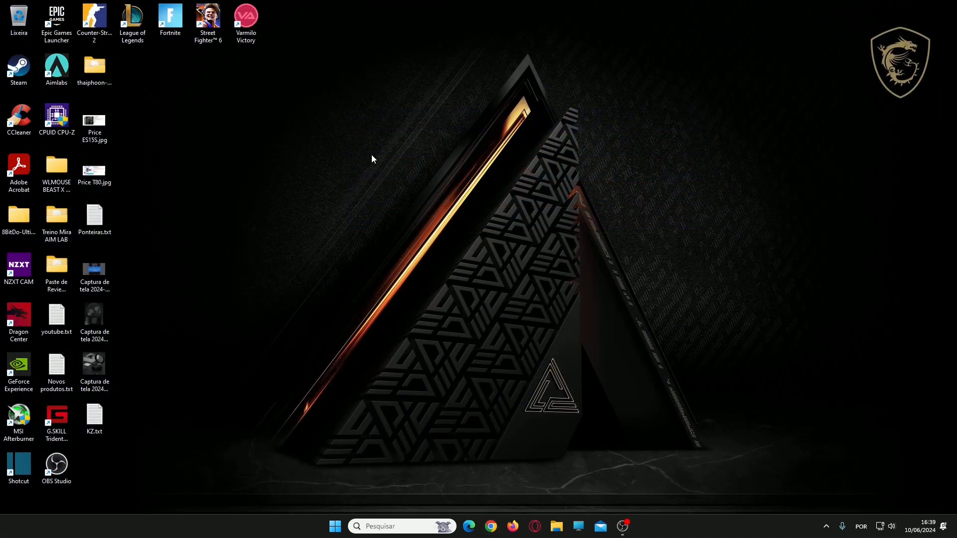